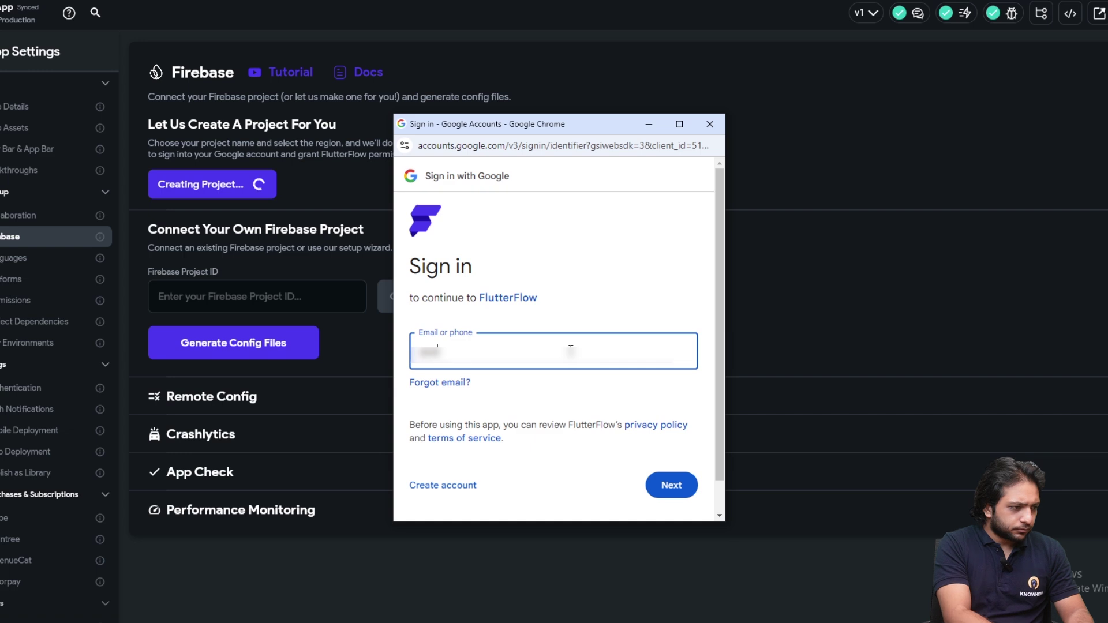
Sign in to Google with the saved Gmail account and its password
text(j)
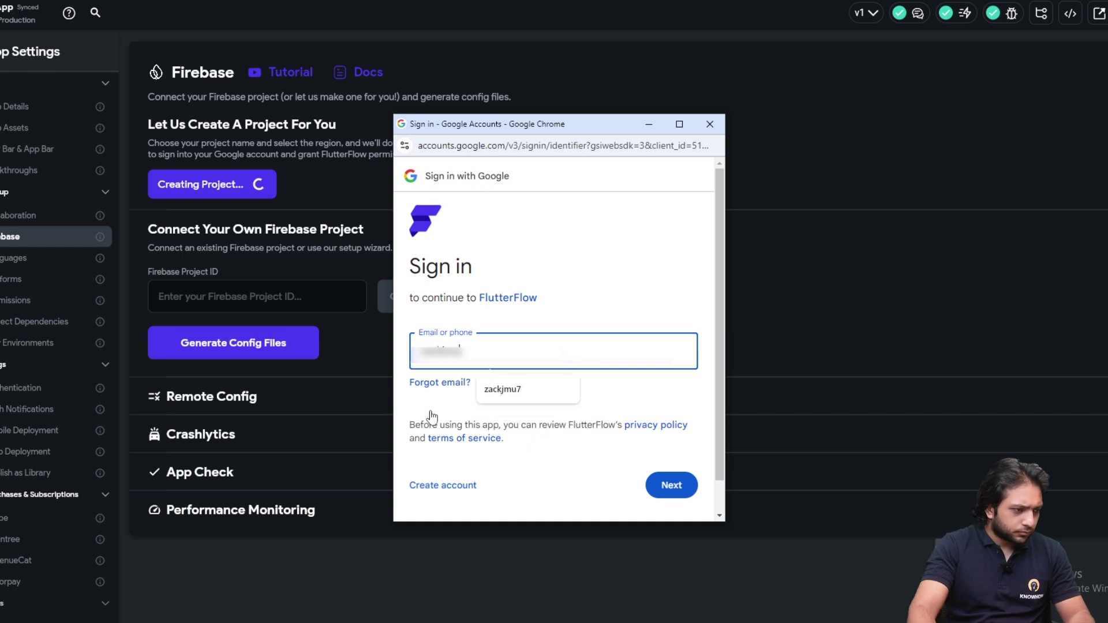
click(513, 390)
text(@gmail.com)
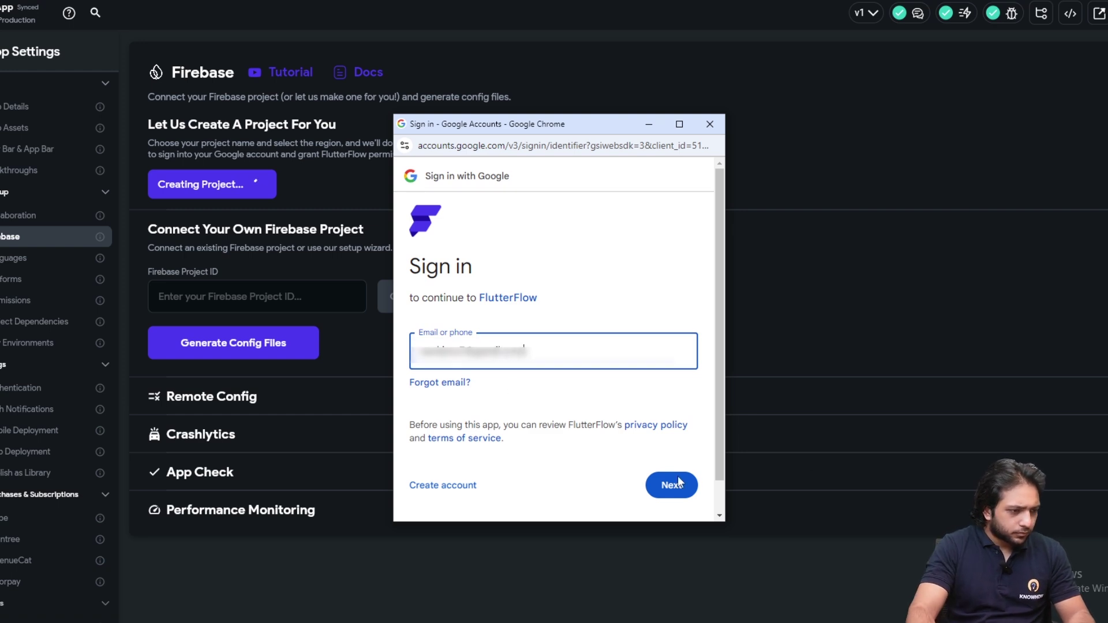
click(667, 484)
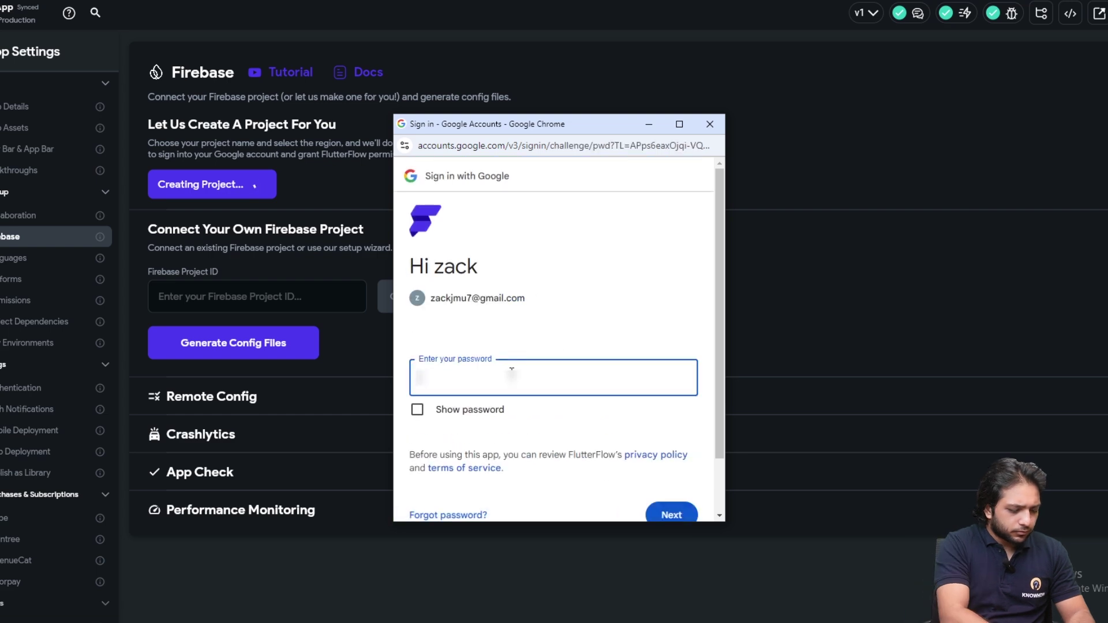
text(*****)
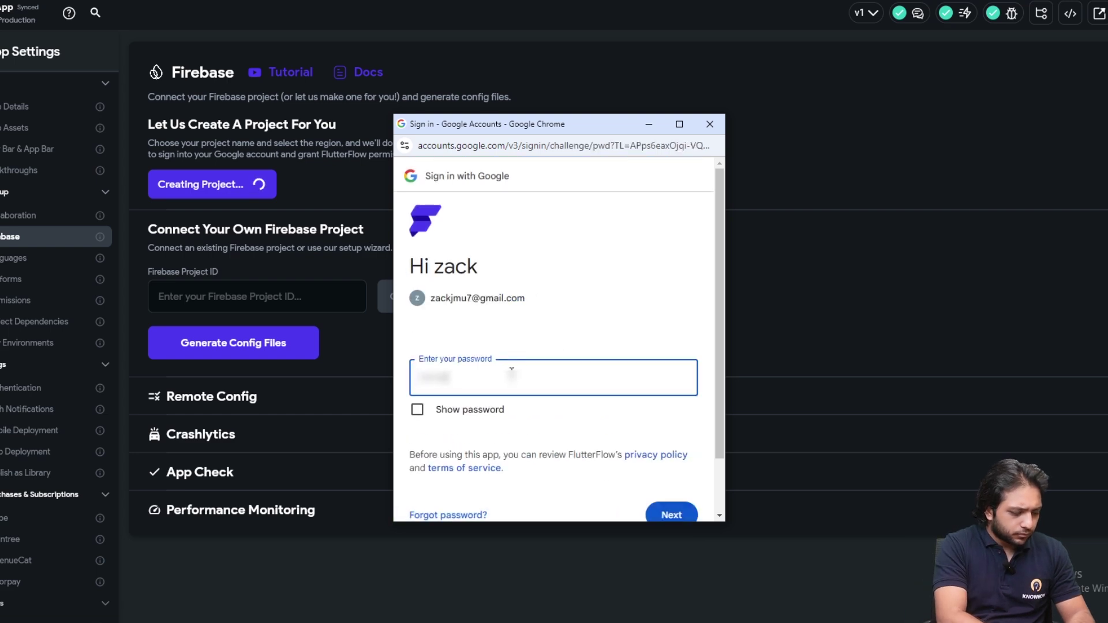
text(******)
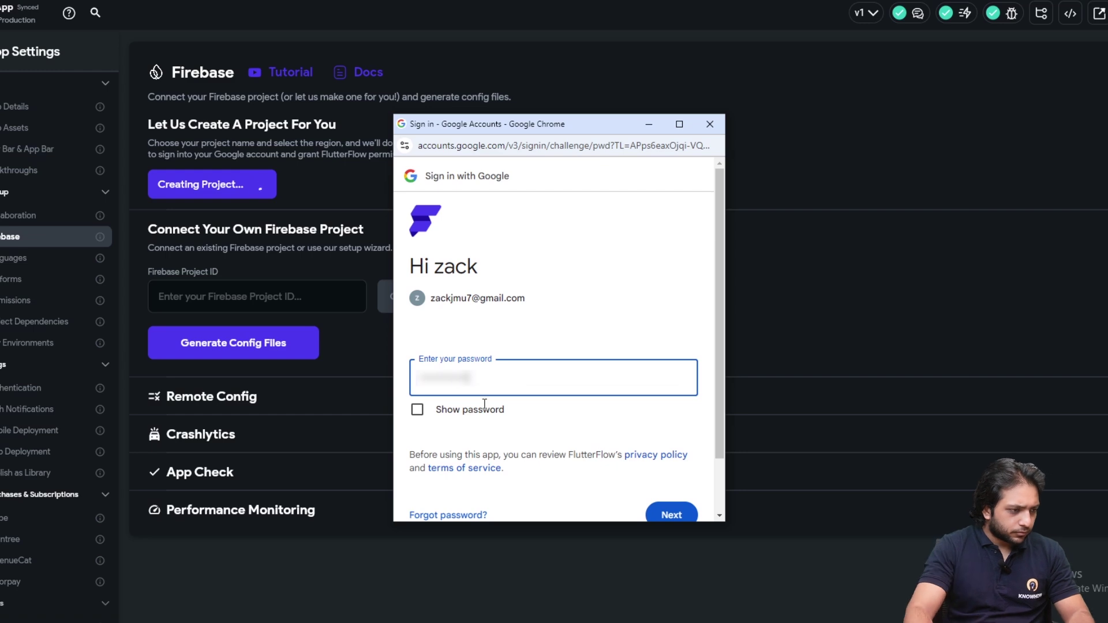
scroll(554, 404, down, 1)
click(664, 461)
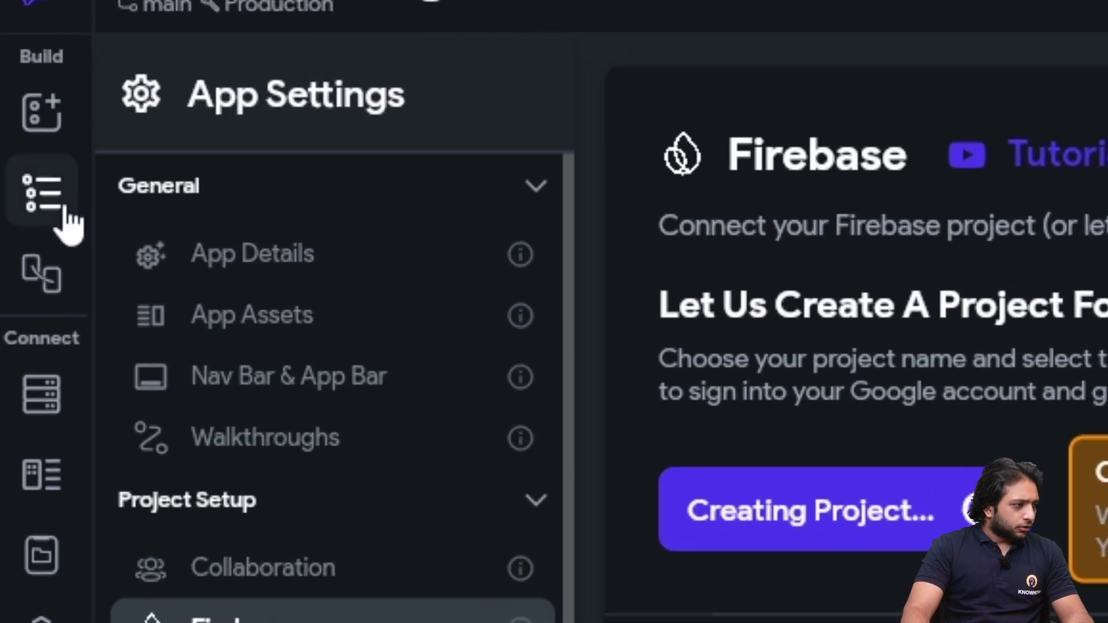
Duplicate HomePage and rename the copy to SignIn
click(21, 172)
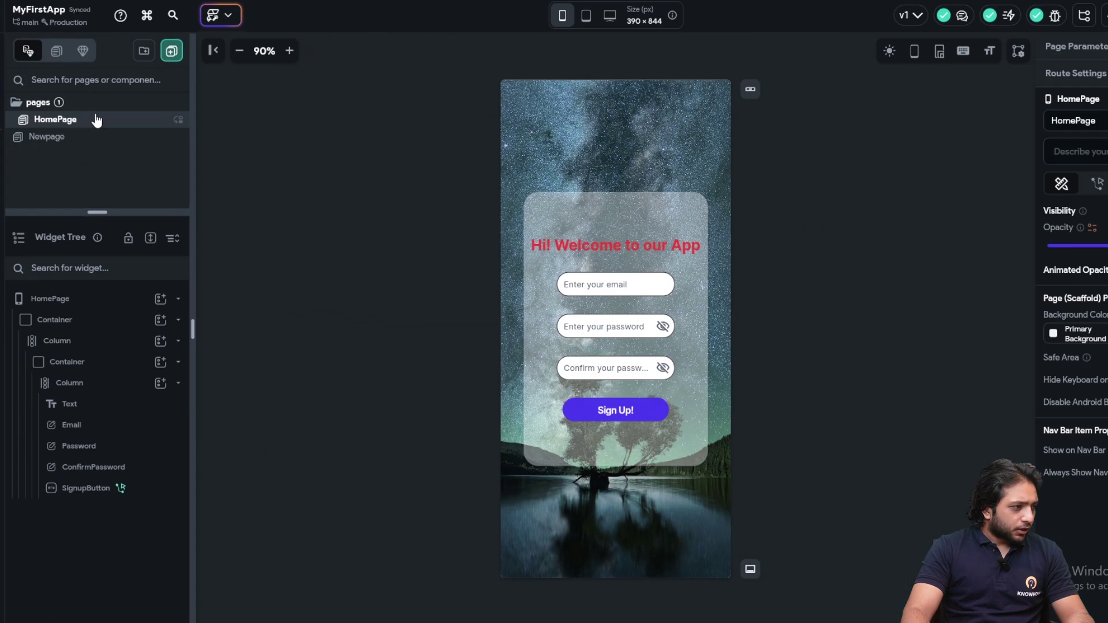
right_click(98, 120)
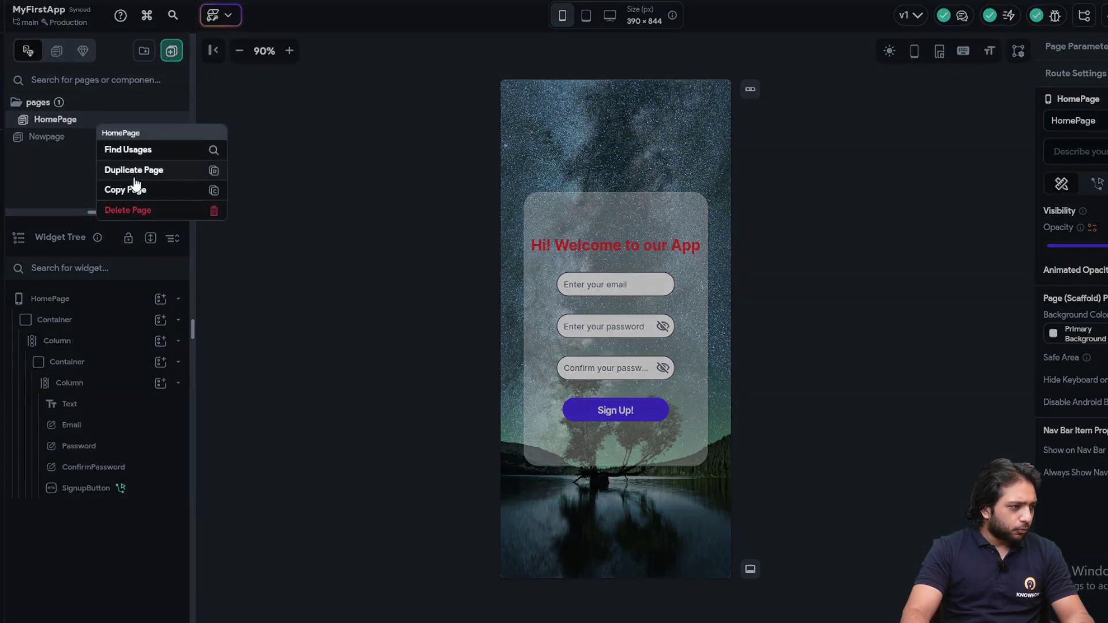
click(134, 176)
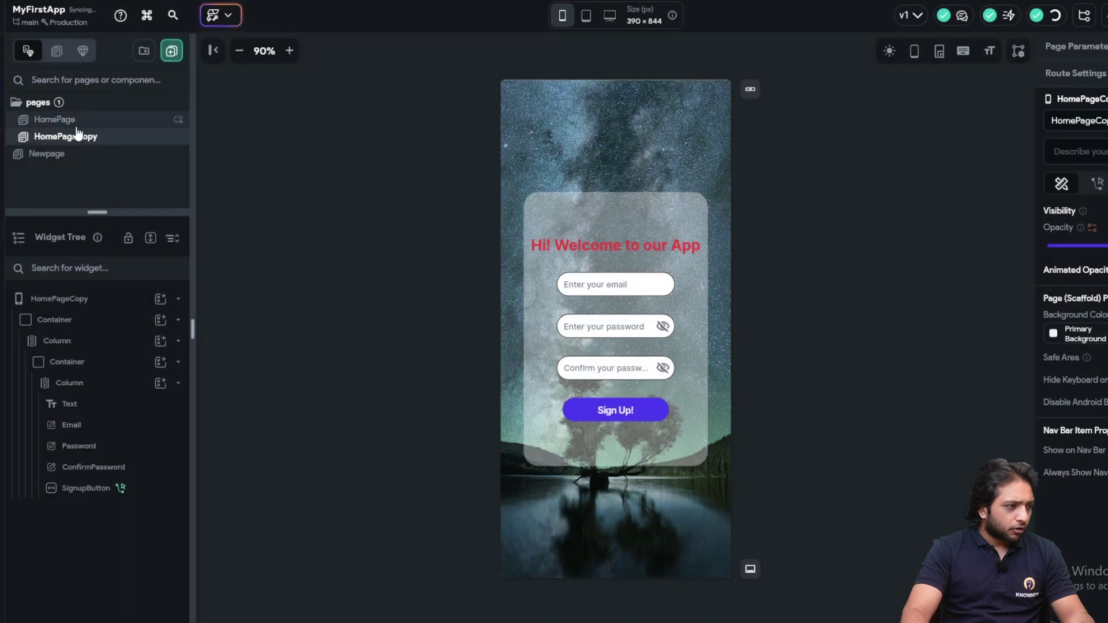
click(1078, 122)
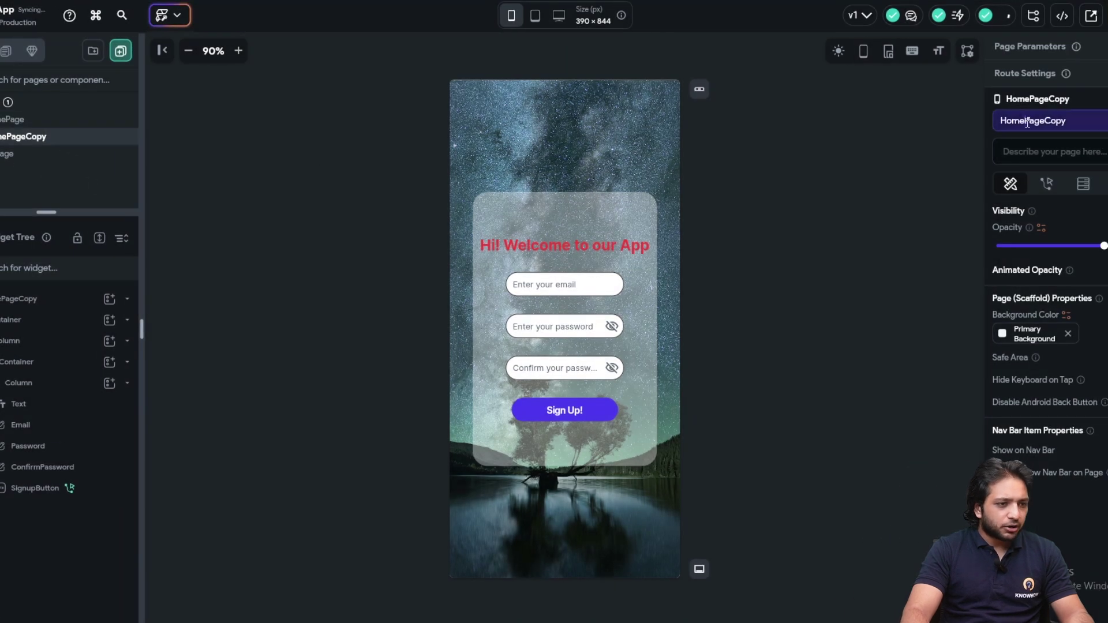
double_click(1027, 122)
text(SignIn)
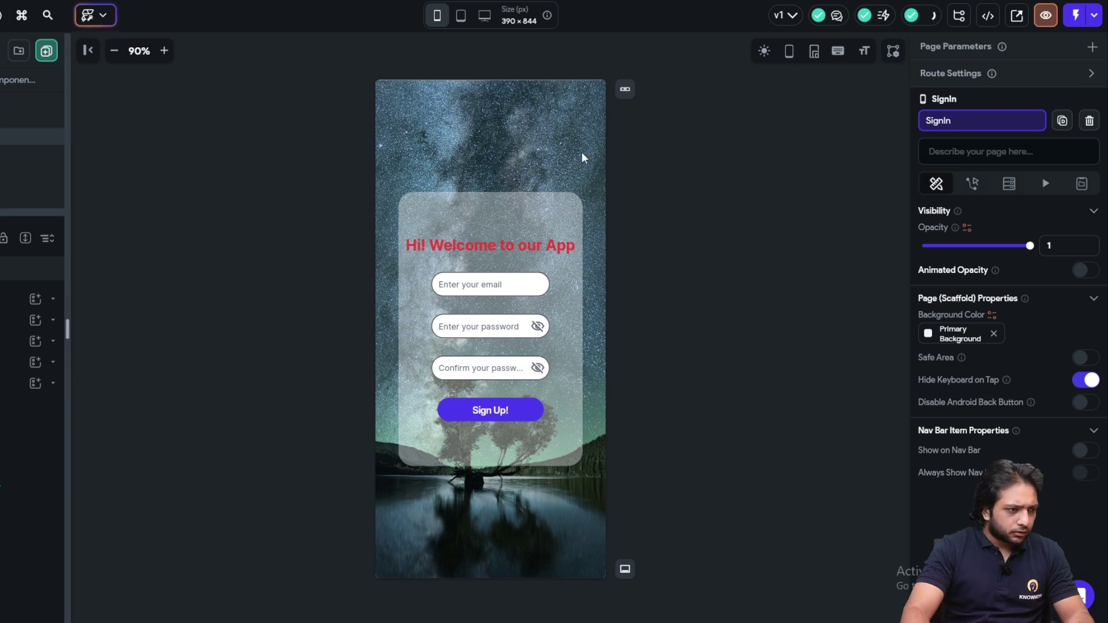
Change the heading to 'Welcome Back to our App' and centre-align it
click(508, 248)
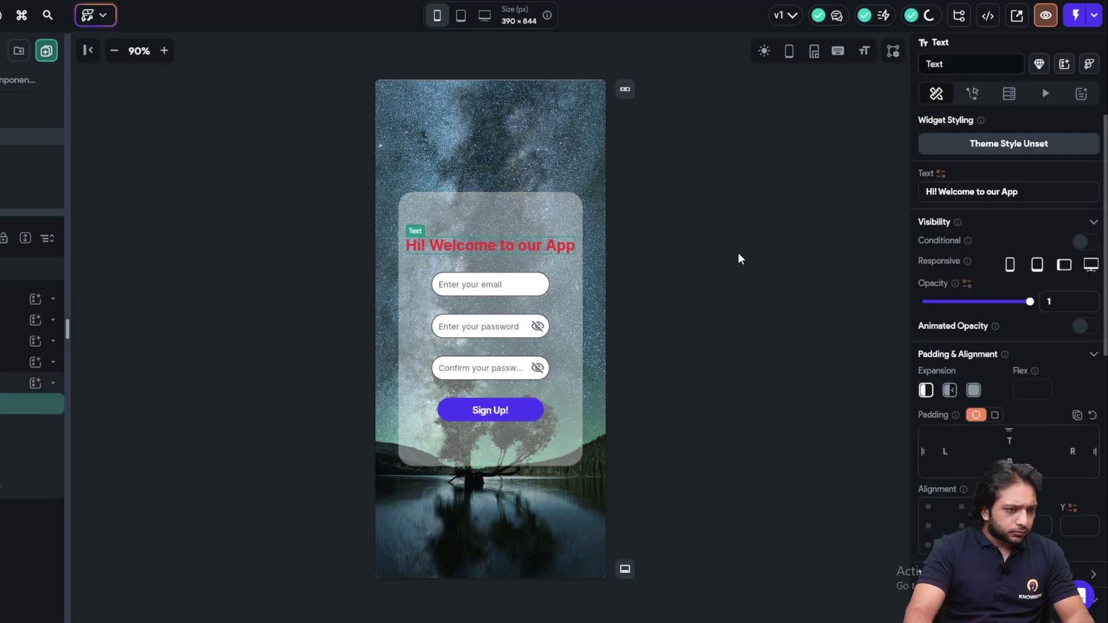
click(947, 197)
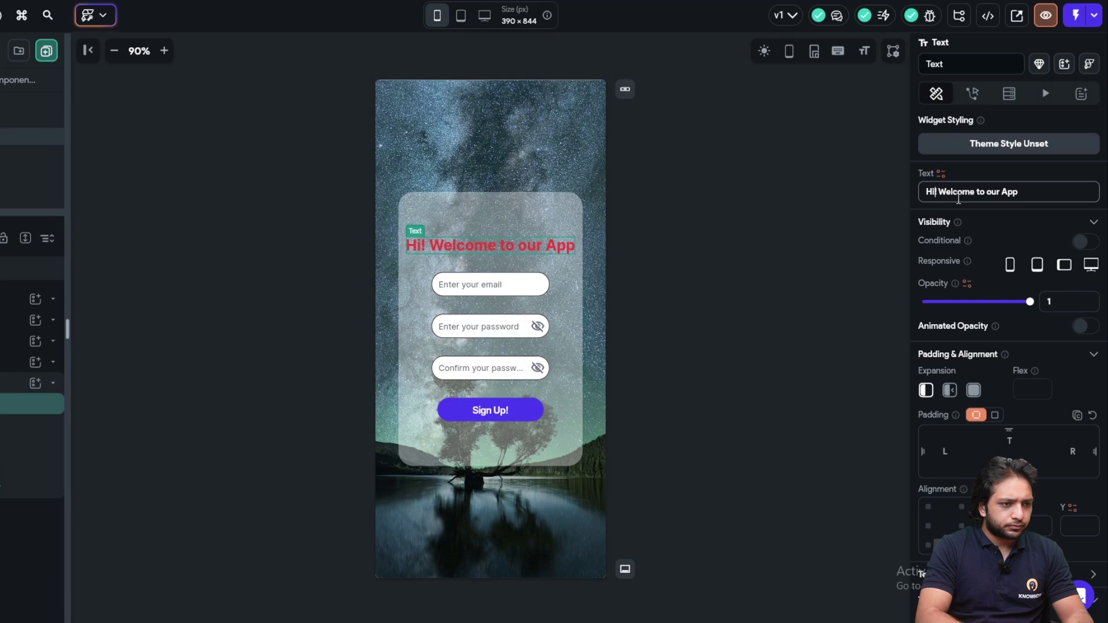
key(BackSpace)
key(BackSpace)
key(BackSpace)
key(BackSpace)
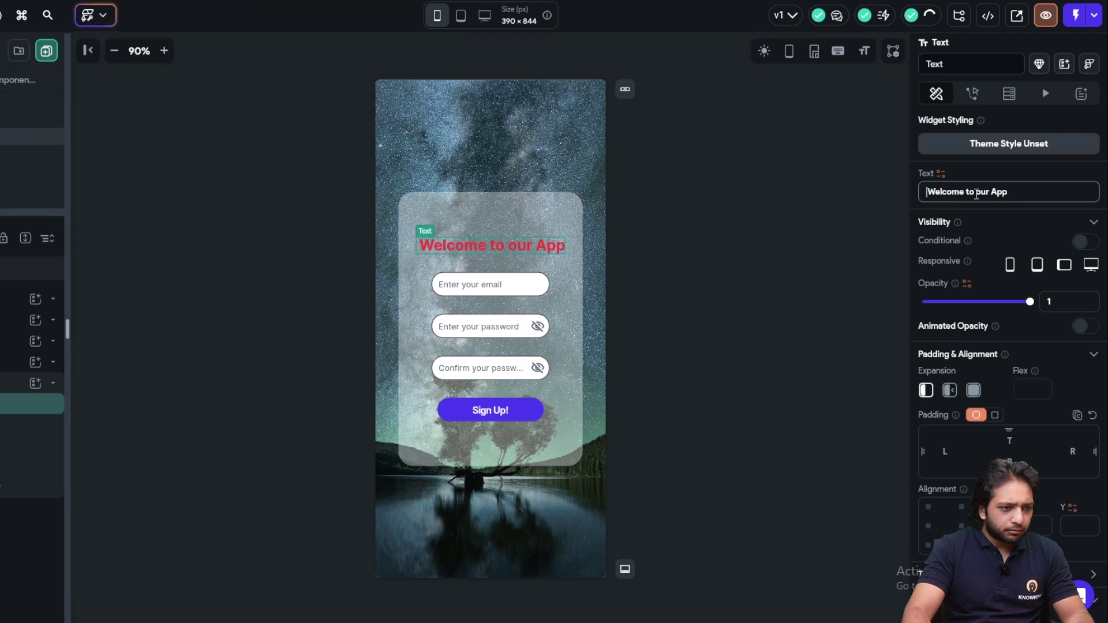
text(Back)
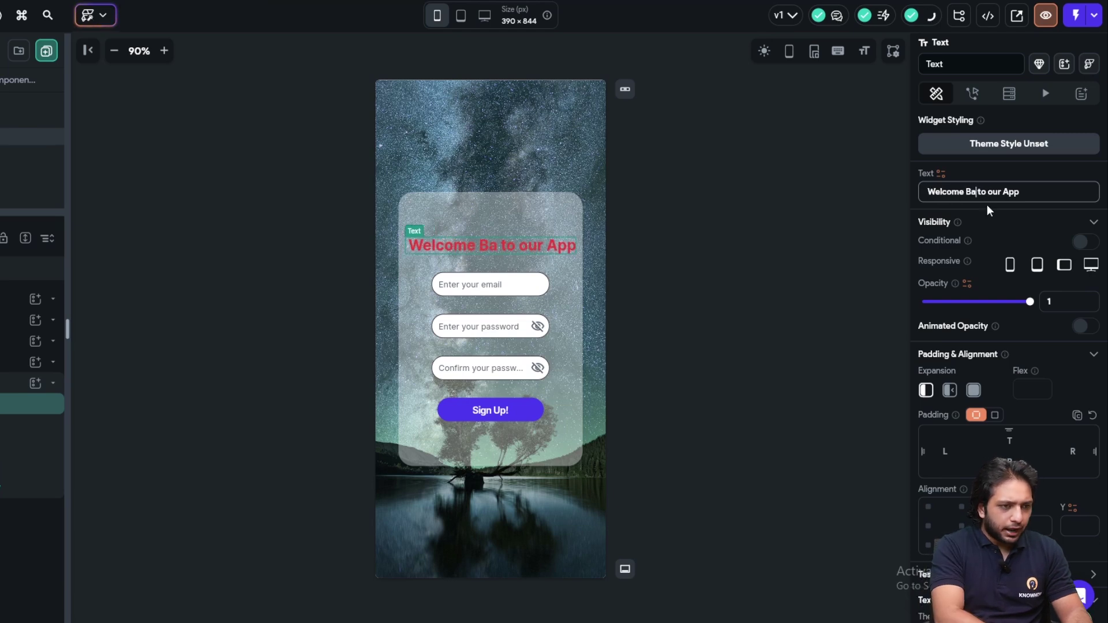
scroll(981, 369, down, 8)
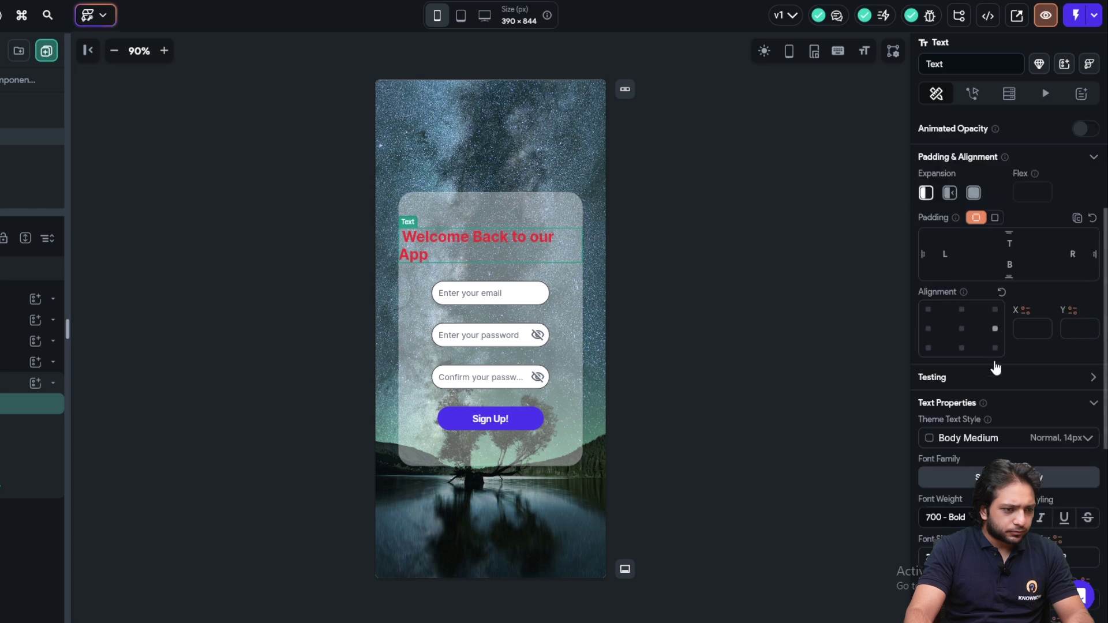
click(950, 312)
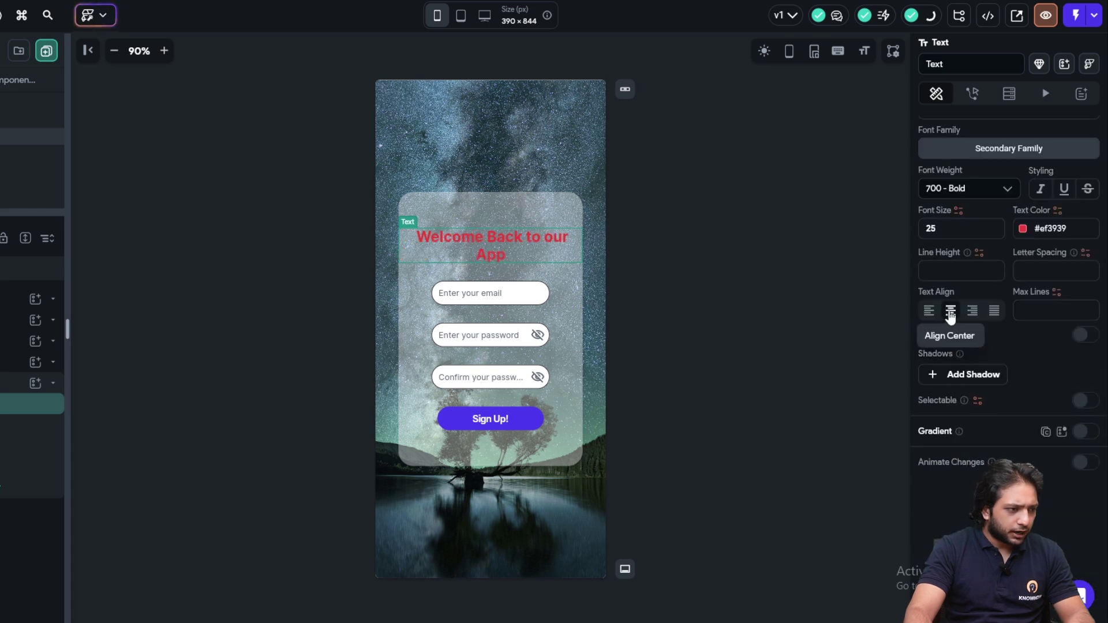
Change the Sign Up! button label to 'Sign in'
click(499, 425)
scroll(981, 248, up, 5)
scroll(953, 231, down, 5)
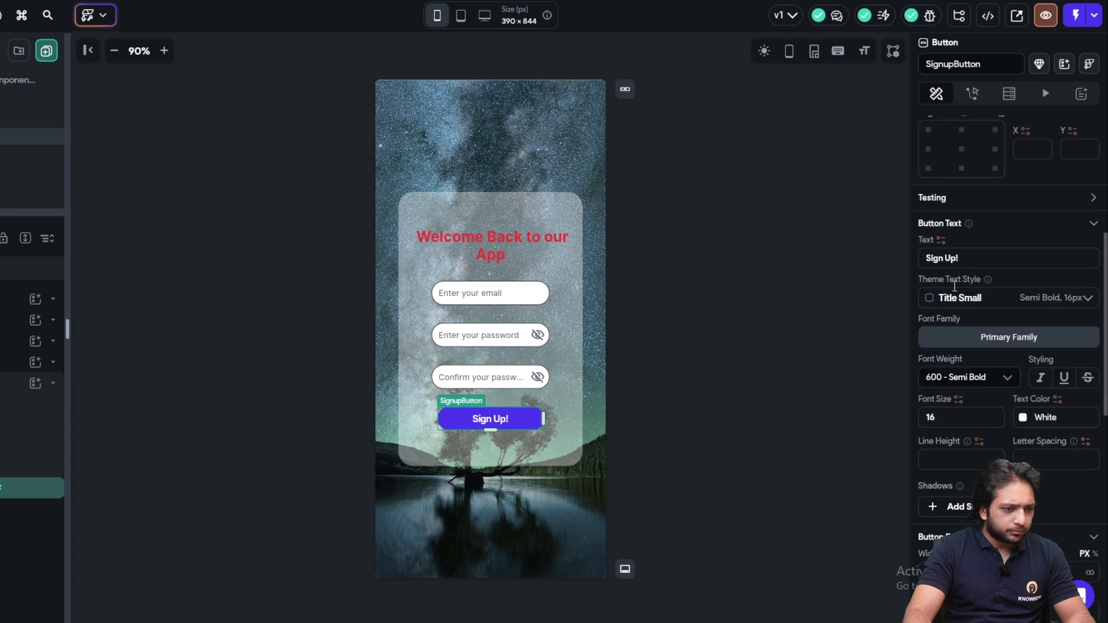
scroll(941, 382, down, 6)
scroll(943, 403, up, 8)
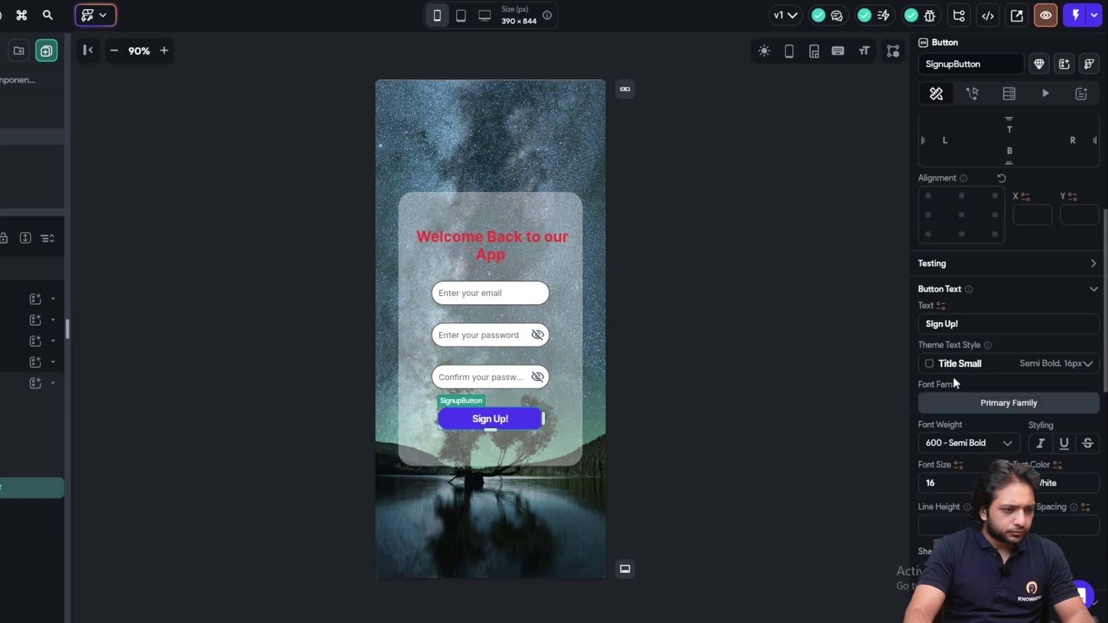
click(990, 390)
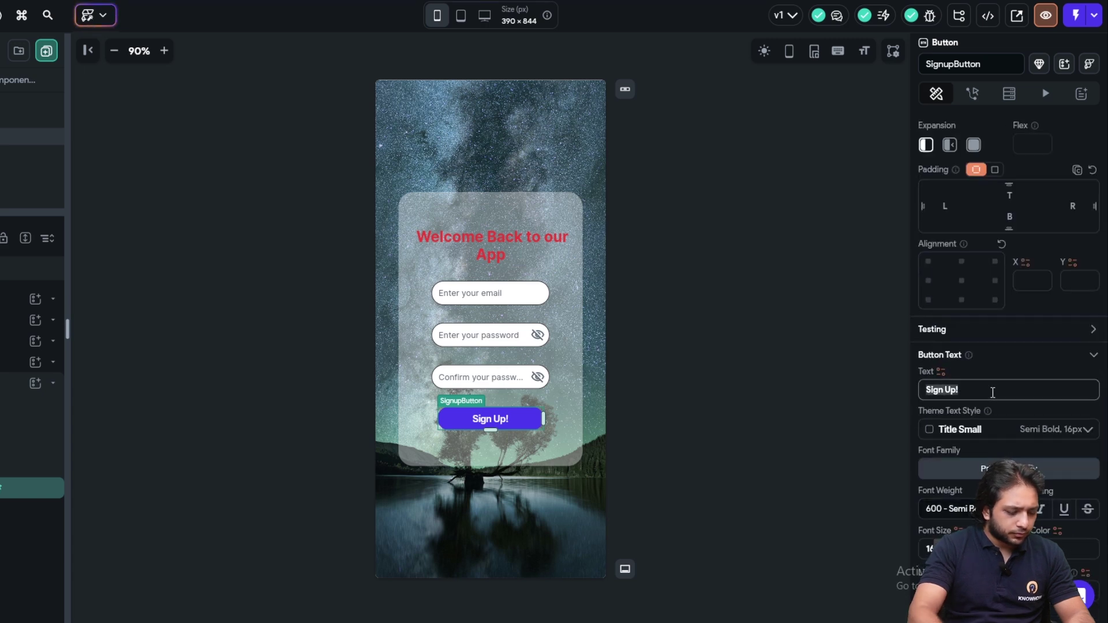
text(Sign )
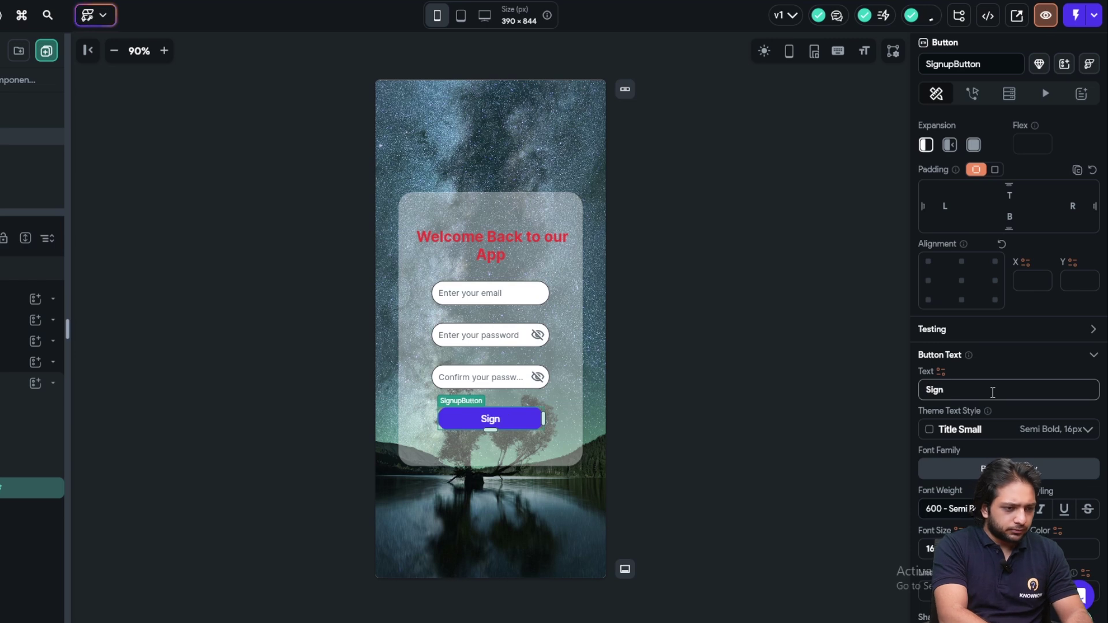
text(in)
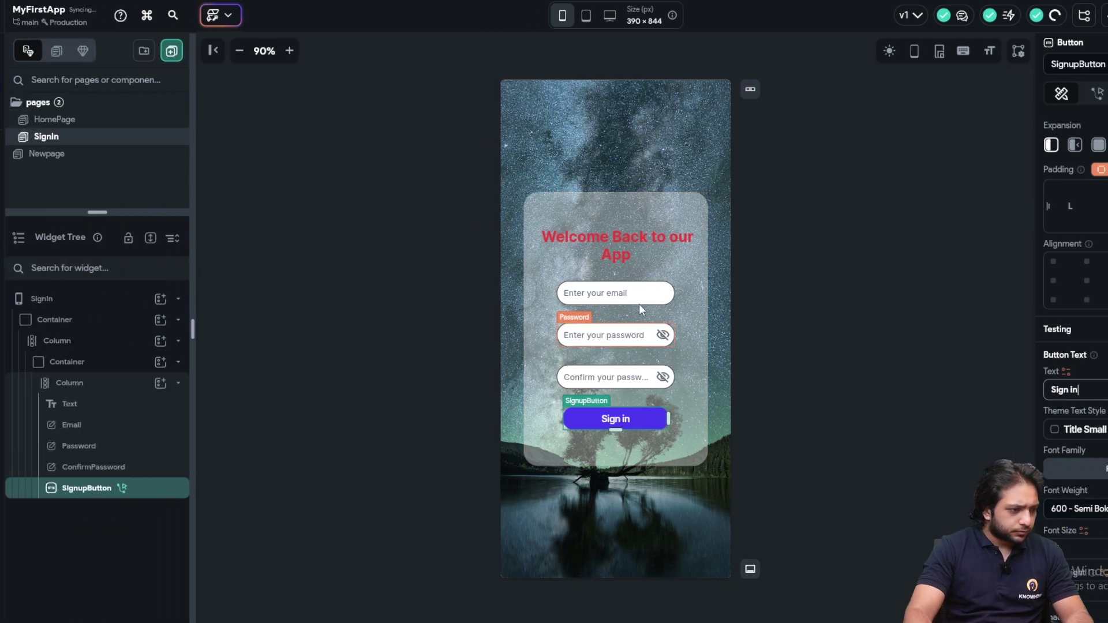
click(758, 282)
Rename the HomePage page to Signup
click(78, 128)
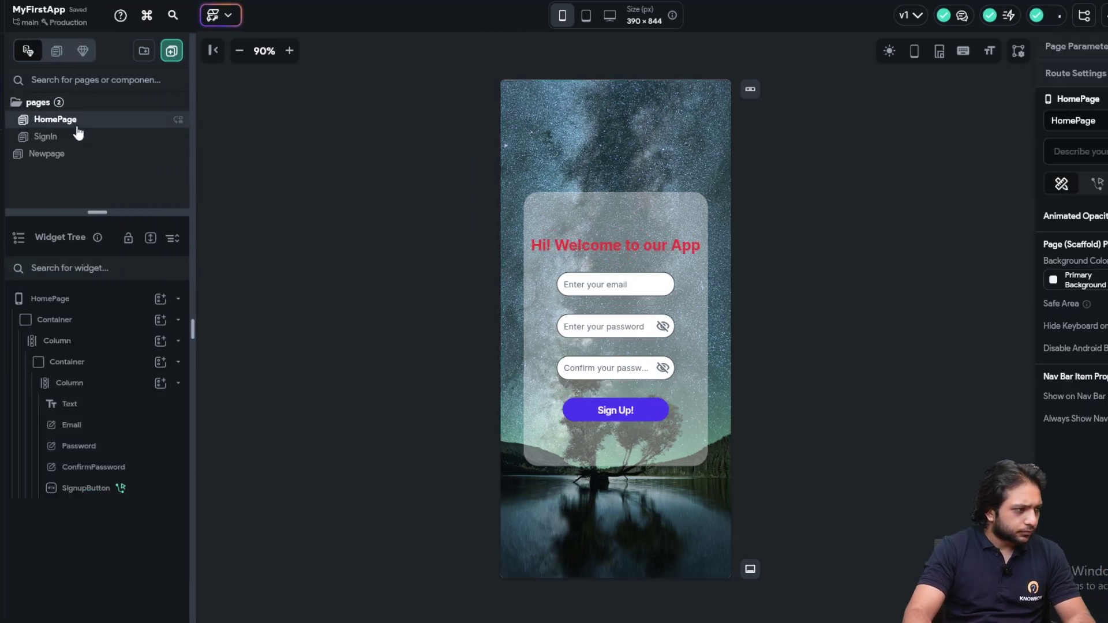
click(1078, 122)
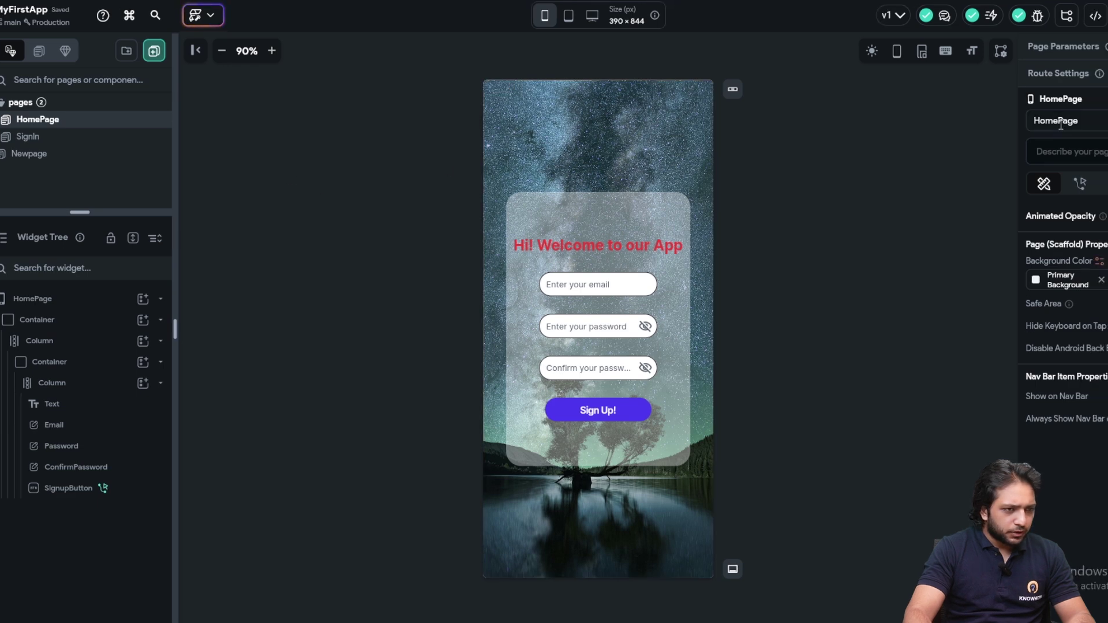
text(Signup)
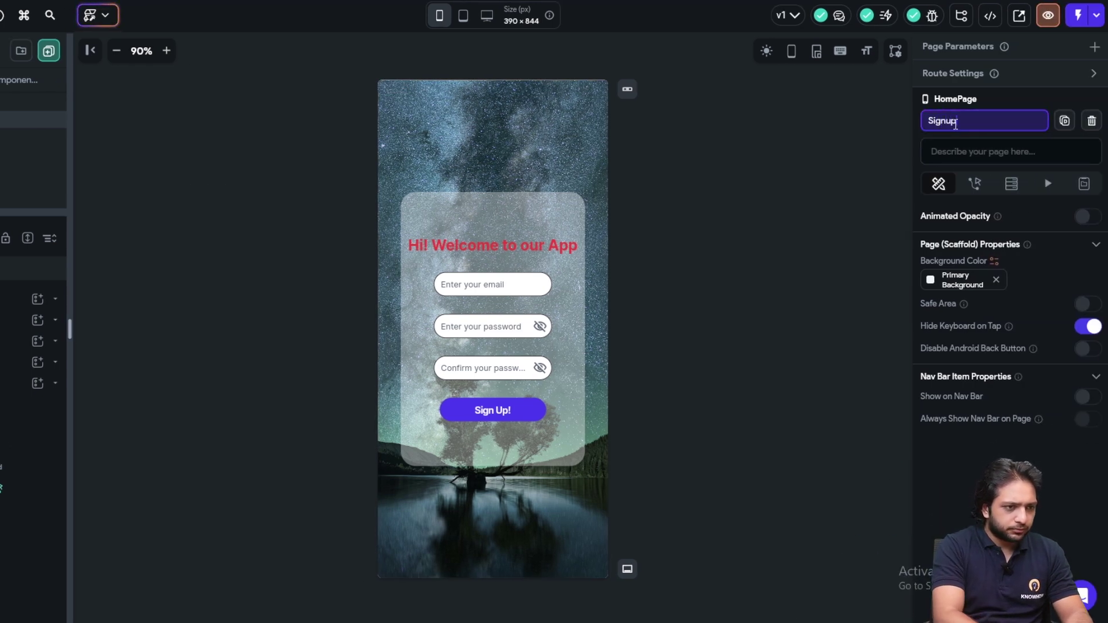
key(Return)
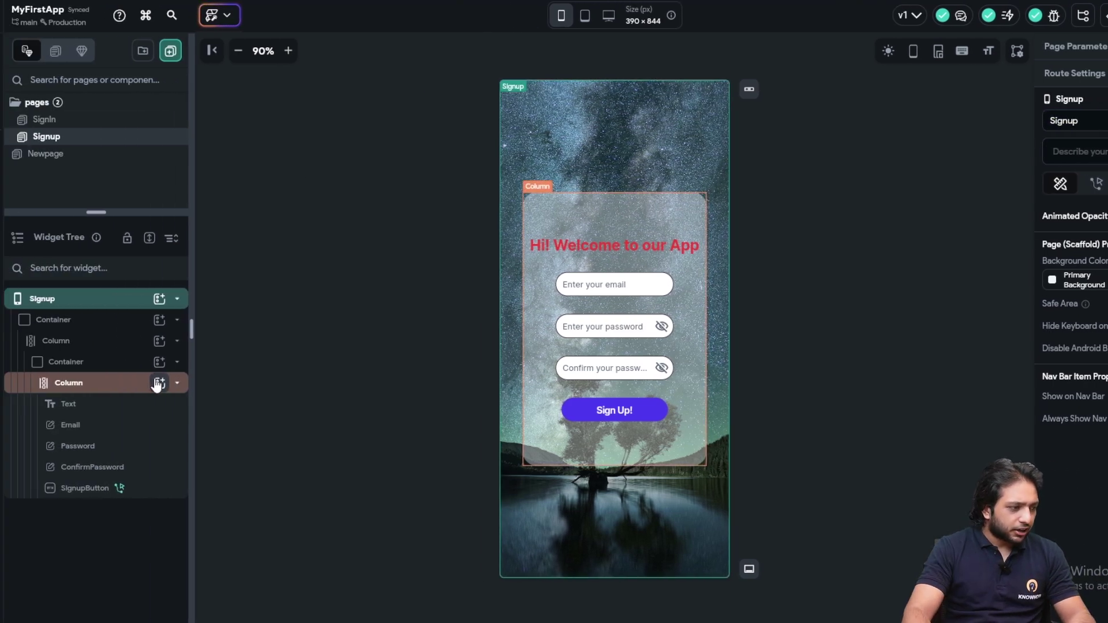
Add a RichText below the Sign Up! button with first span 'Already have an account'
click(157, 383)
click(157, 383)
click(157, 383)
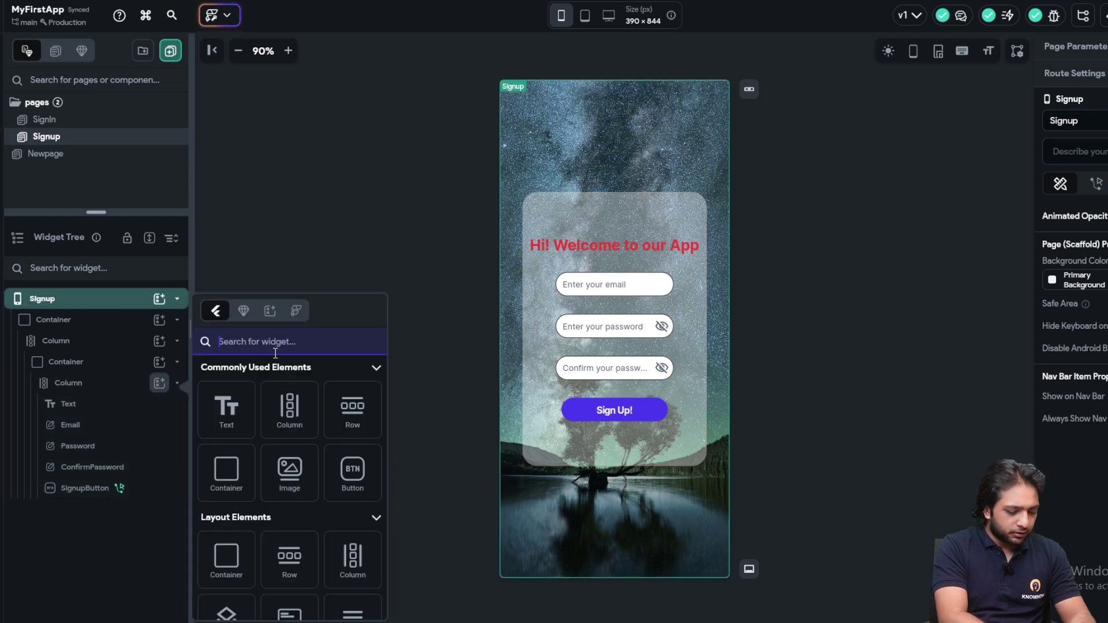
text(Rich)
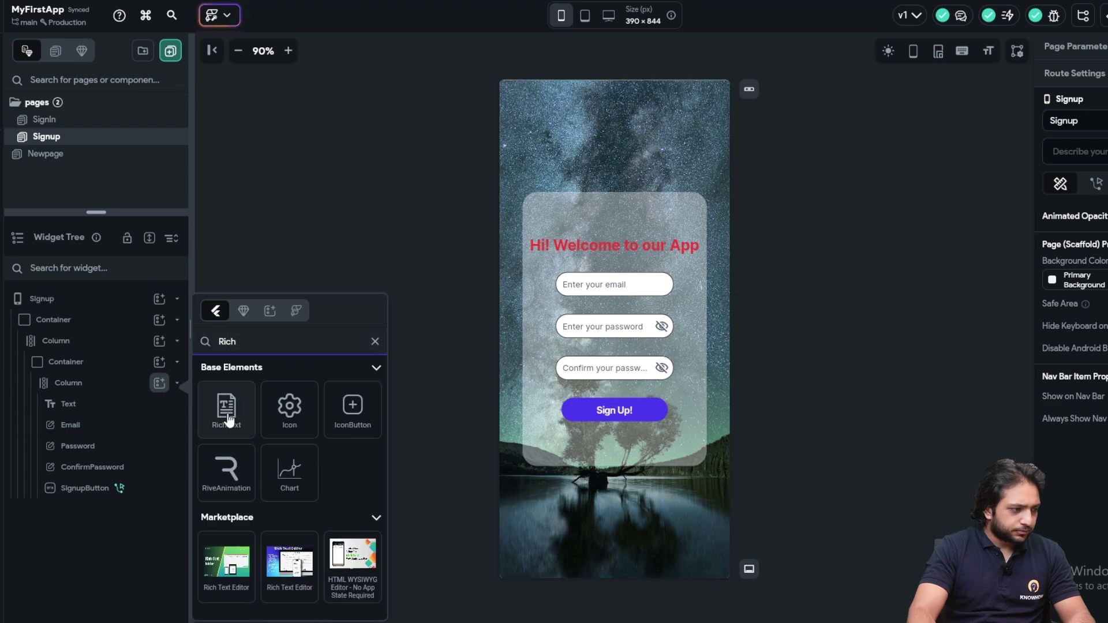
click(230, 419)
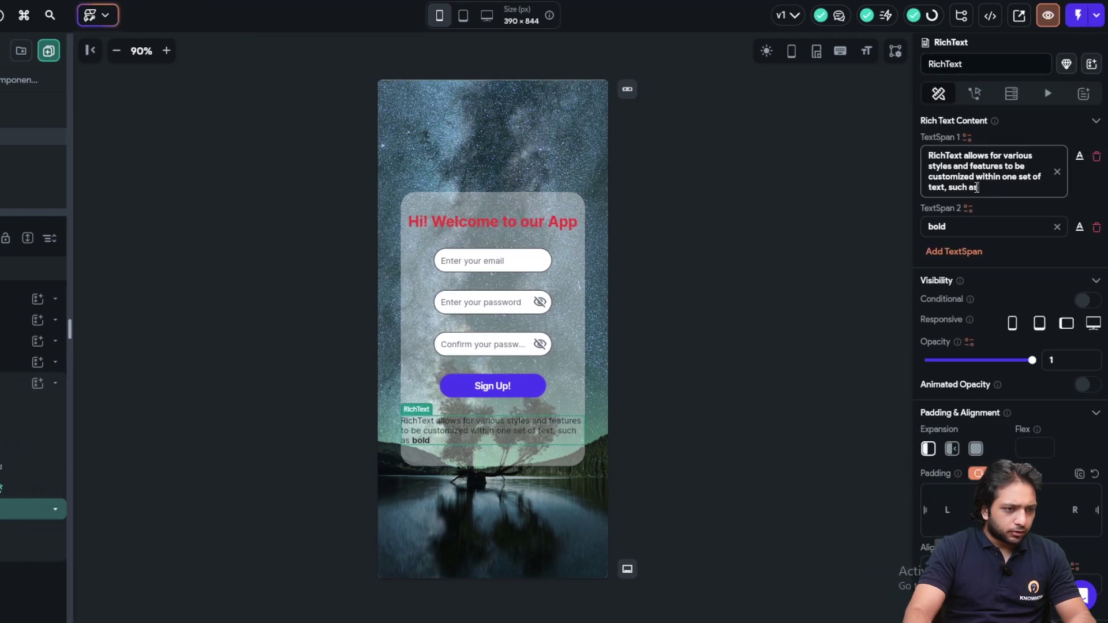
drag(976, 188, 912, 154)
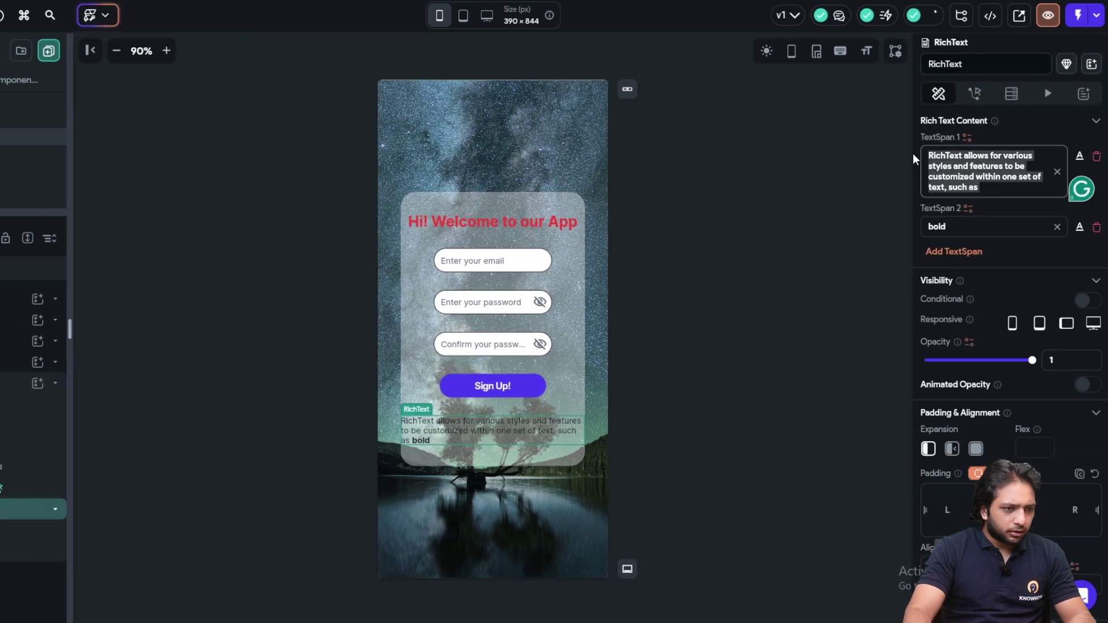
key(BackSpace)
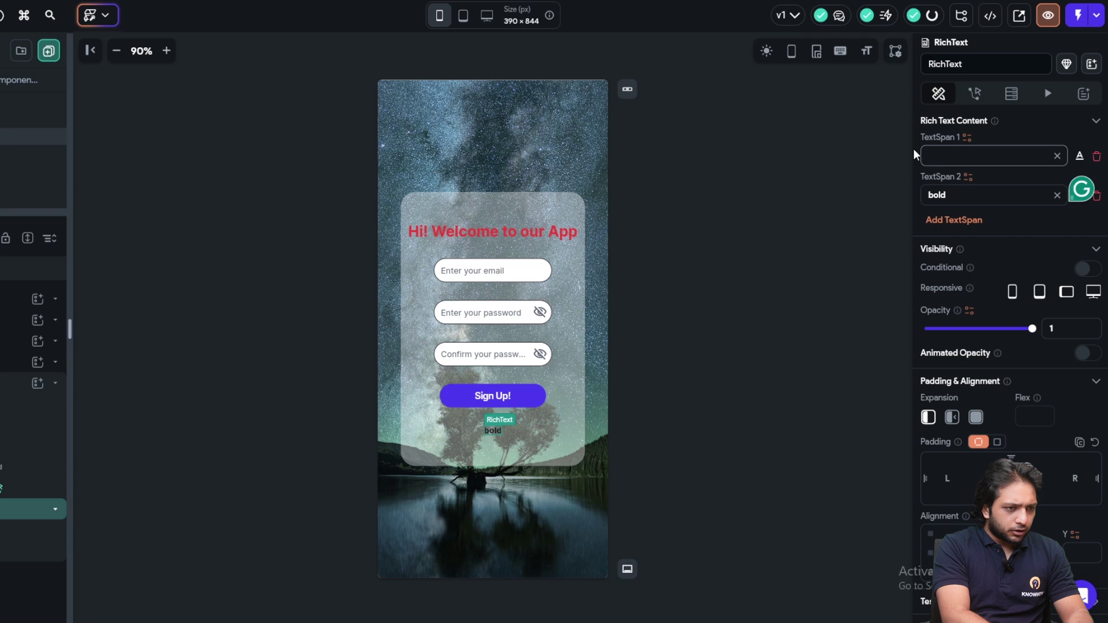
text(Alr)
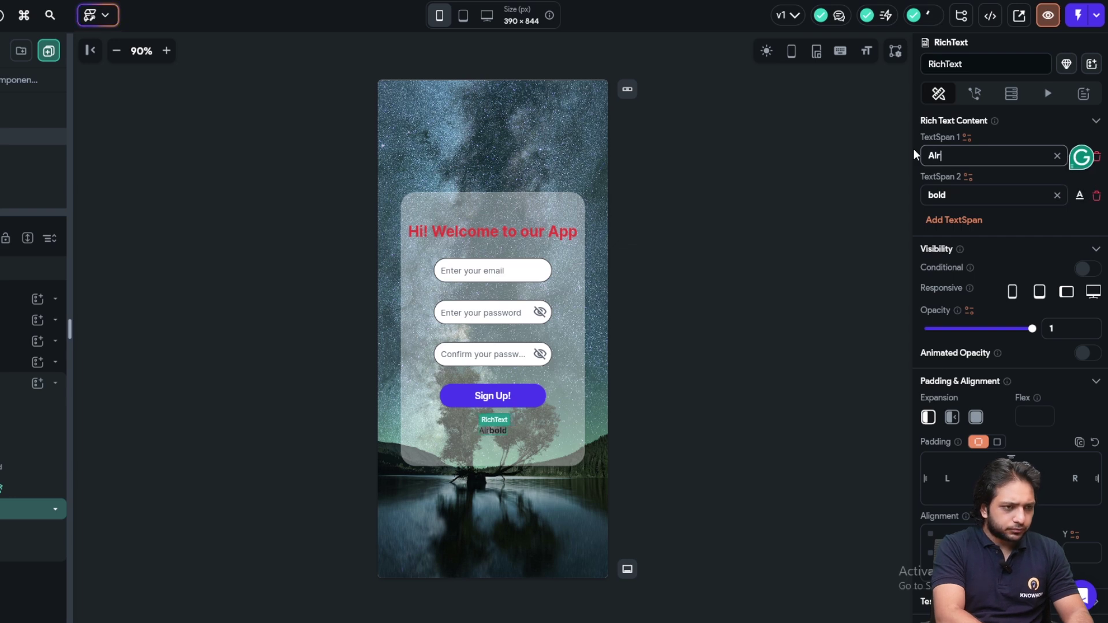
text(eady have )
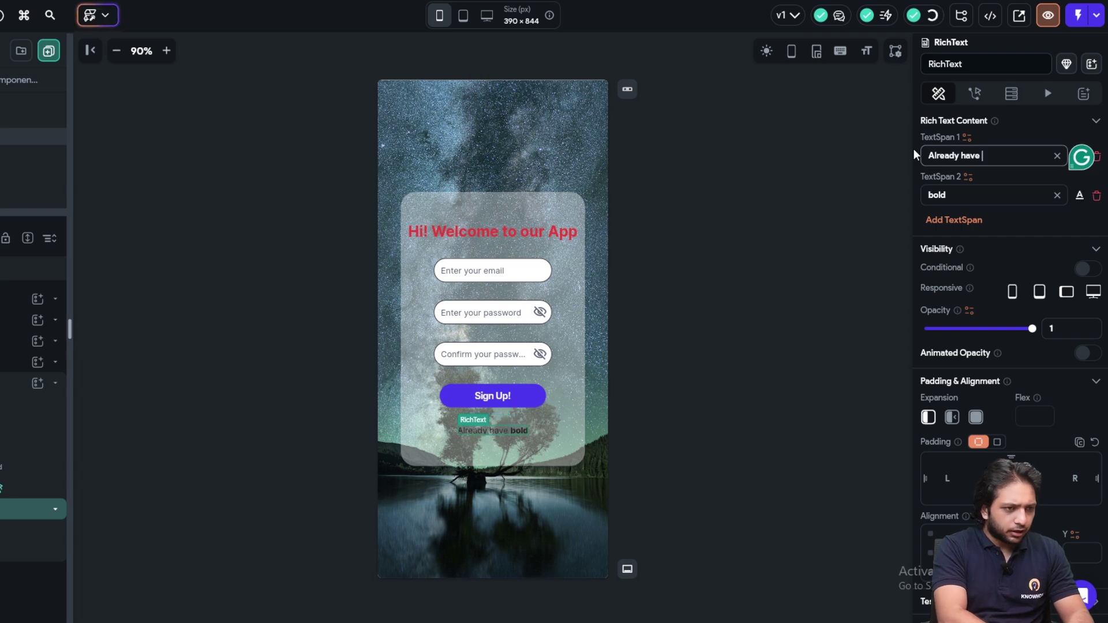
text(an a)
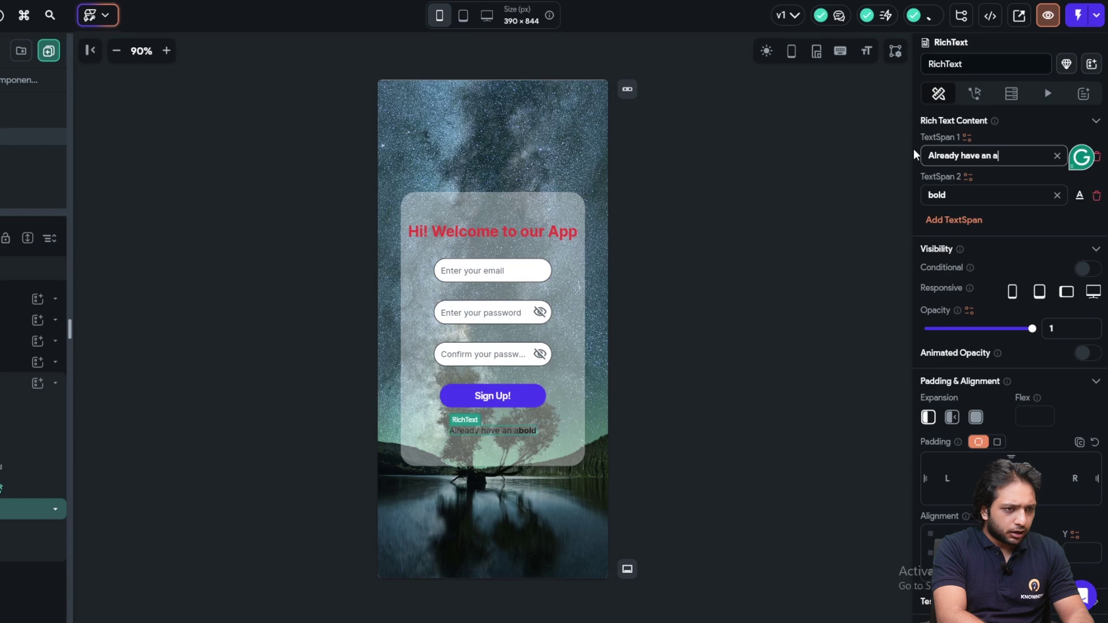
text(ccount)
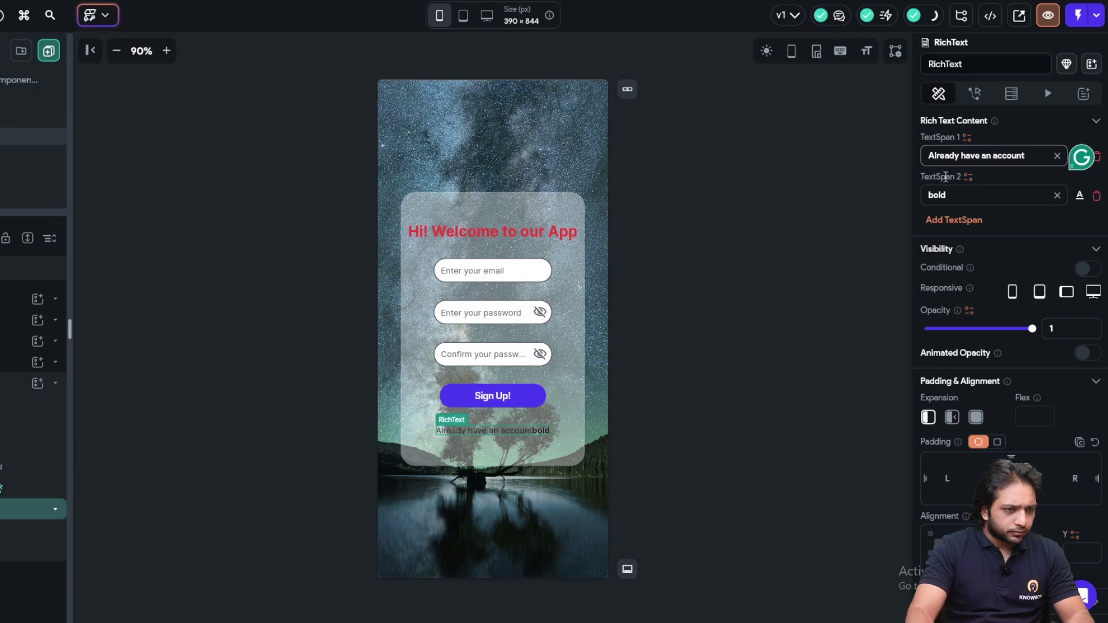
Replace the second span with a new 'Sign In' span and add '?' to the first
click(1096, 195)
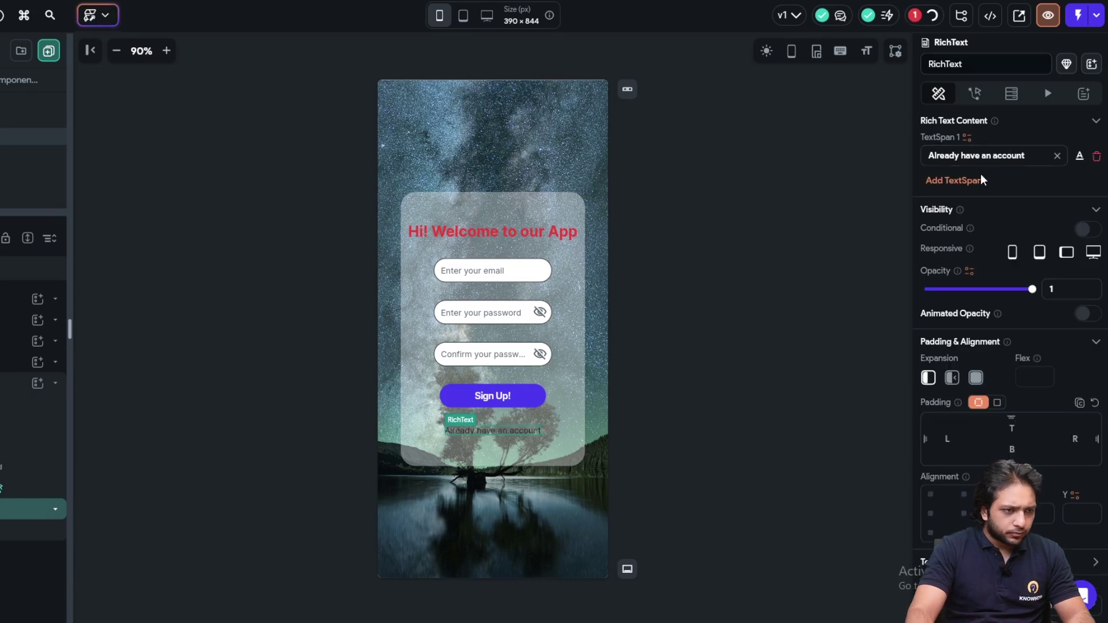
click(960, 182)
drag(982, 191, 927, 196)
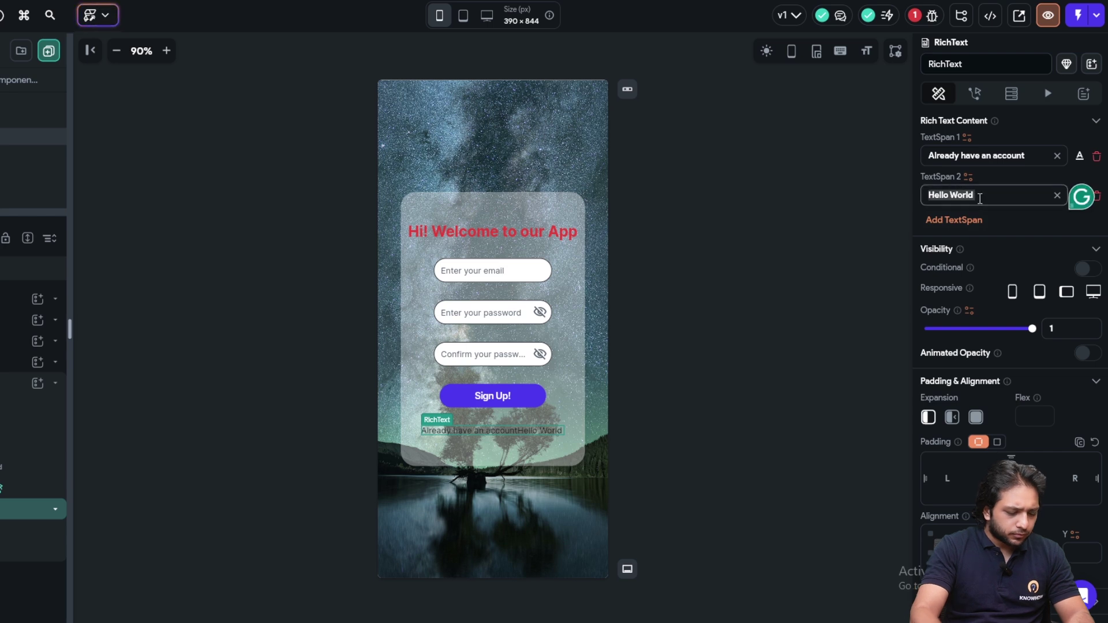
text(Sign I)
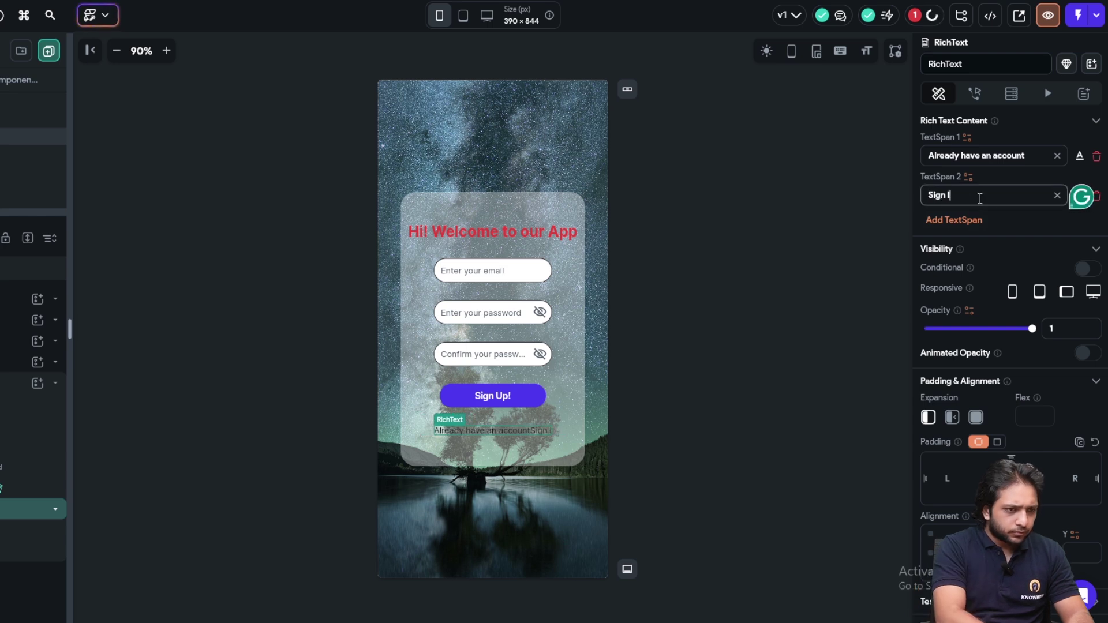
text(n)
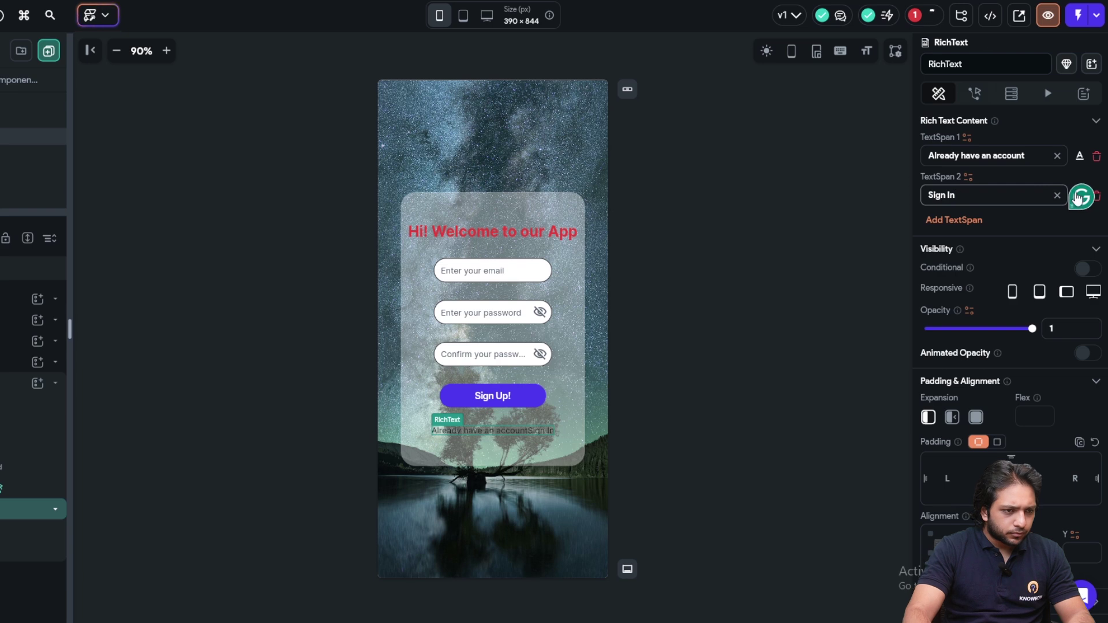
right_click(1083, 201)
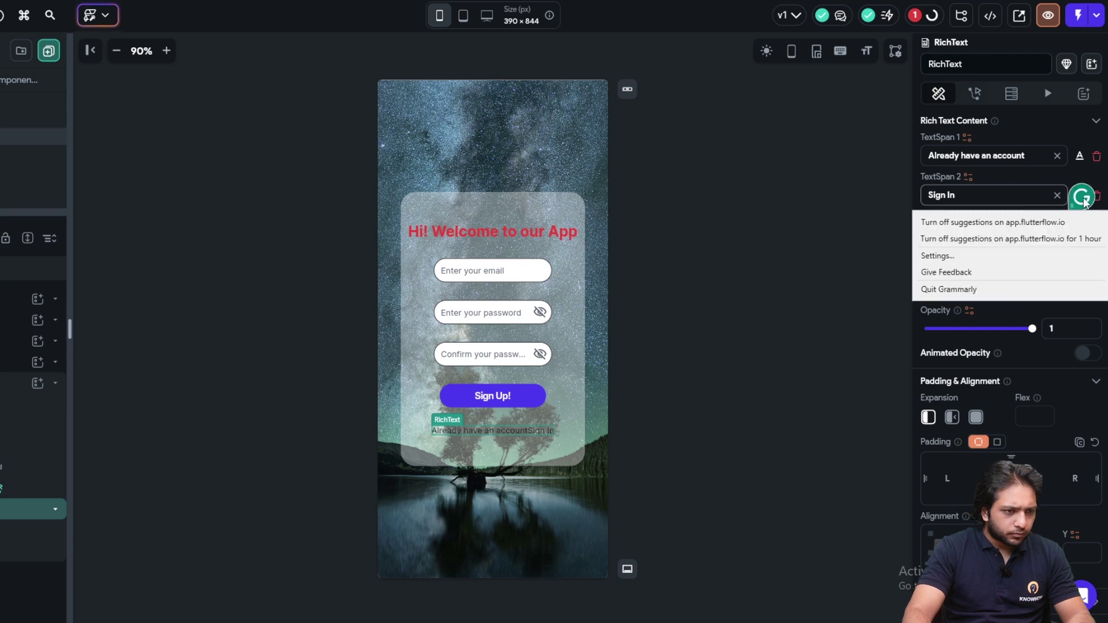
click(1004, 290)
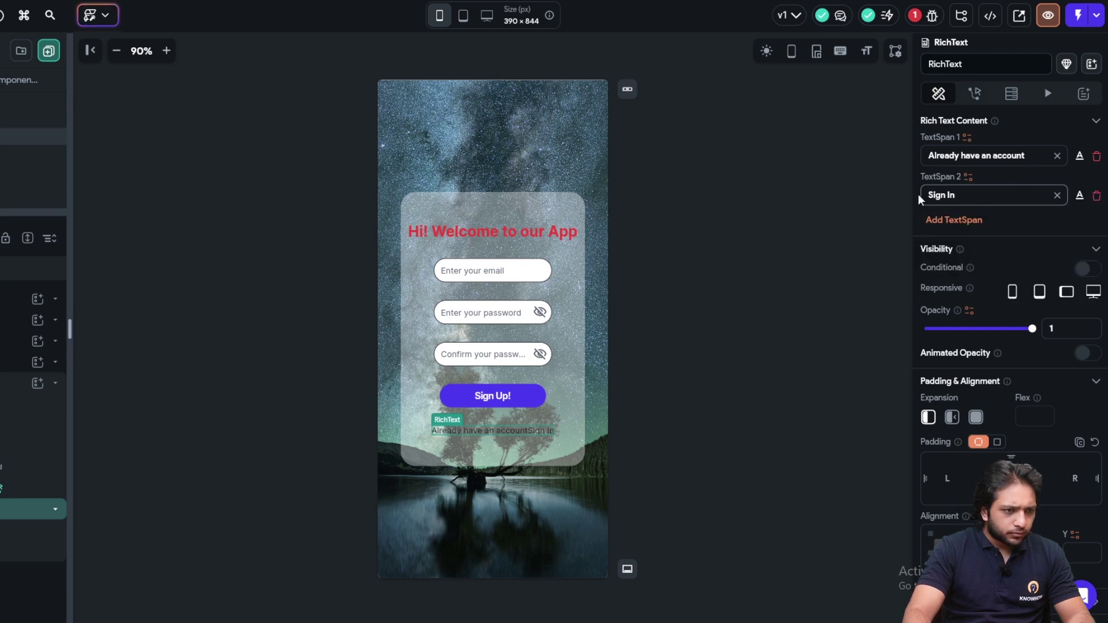
click(1022, 154)
text(?)
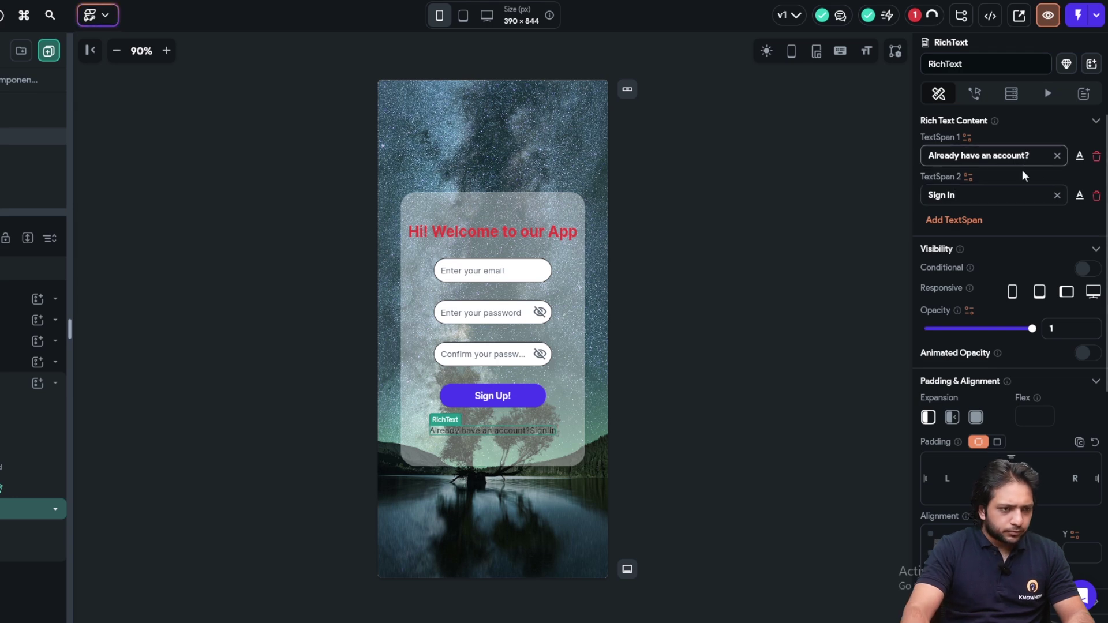
Style 'Already have an account?' at size 18 in Primary purple with 700 - Bold weight
click(1077, 157)
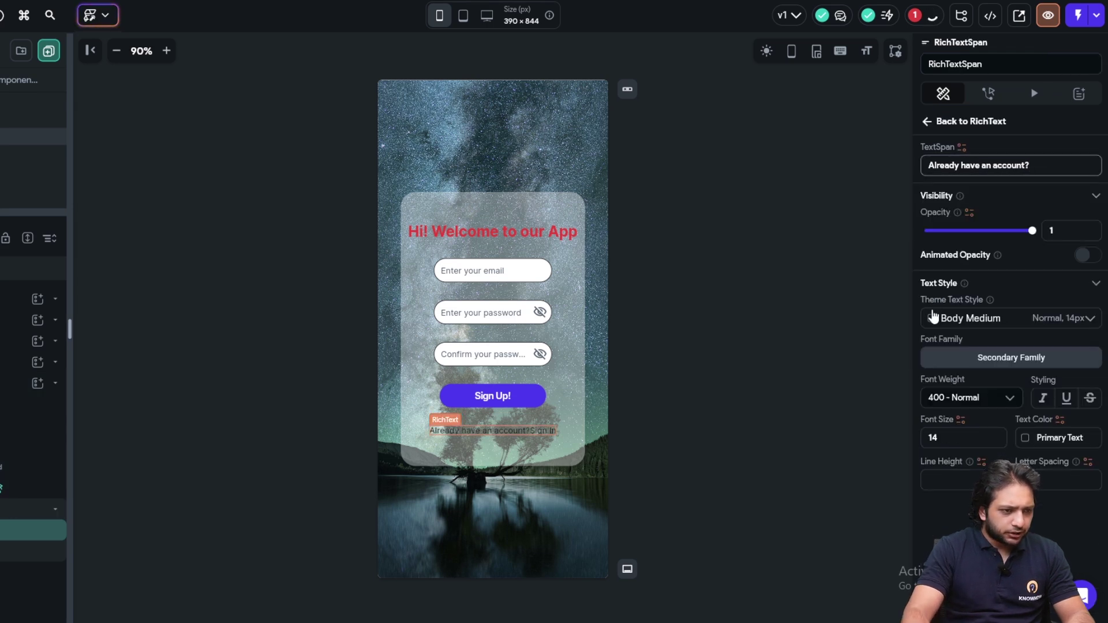
scroll(932, 302, down, 1)
click(1027, 376)
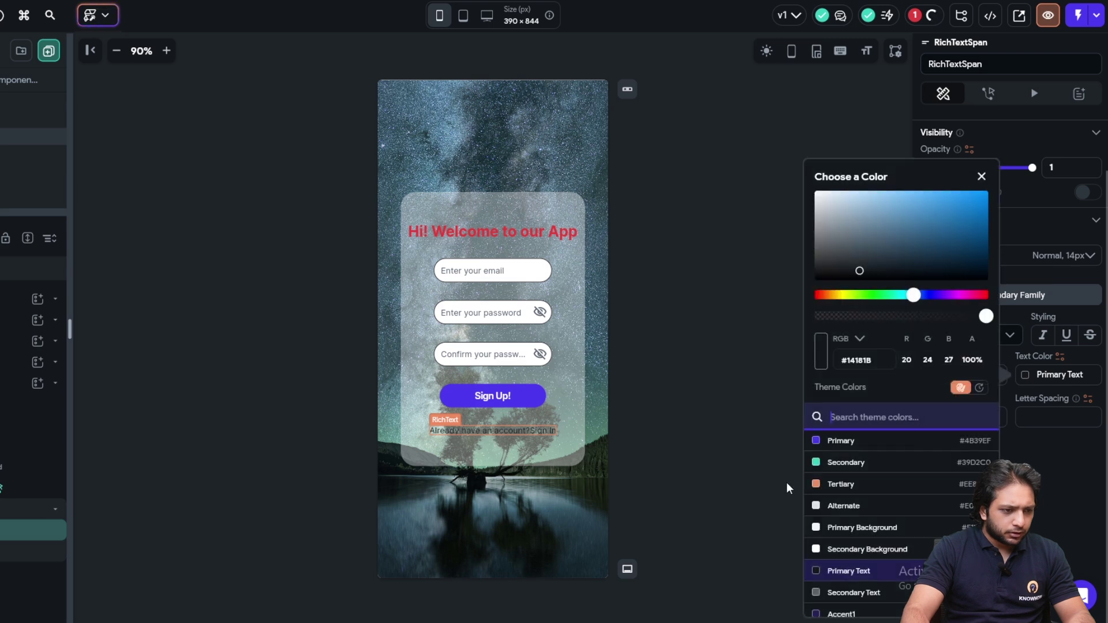
click(879, 569)
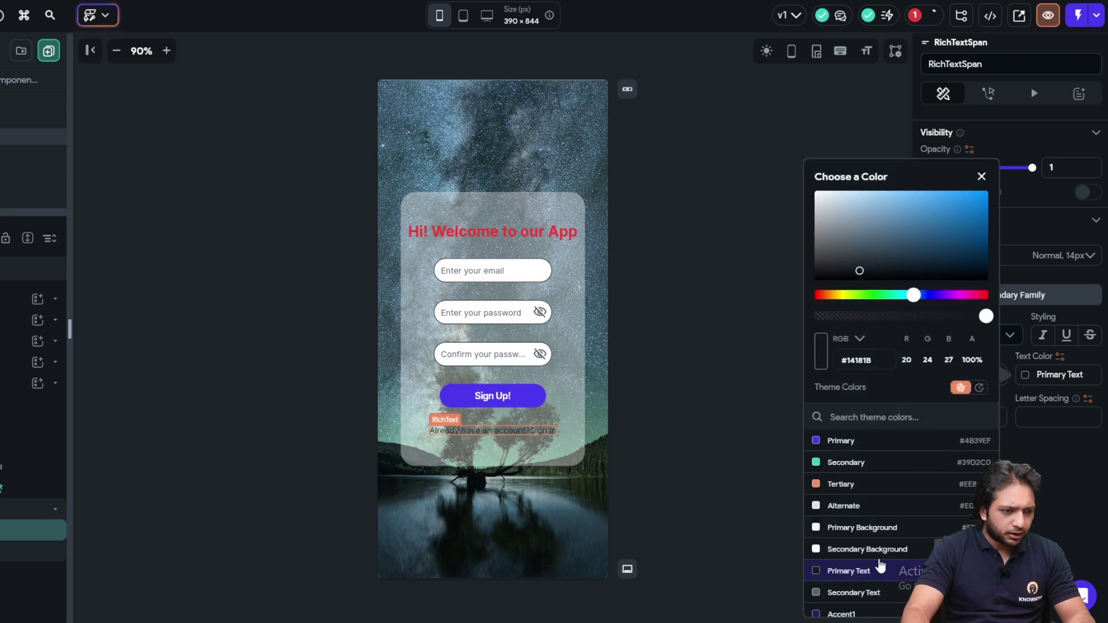
click(970, 334)
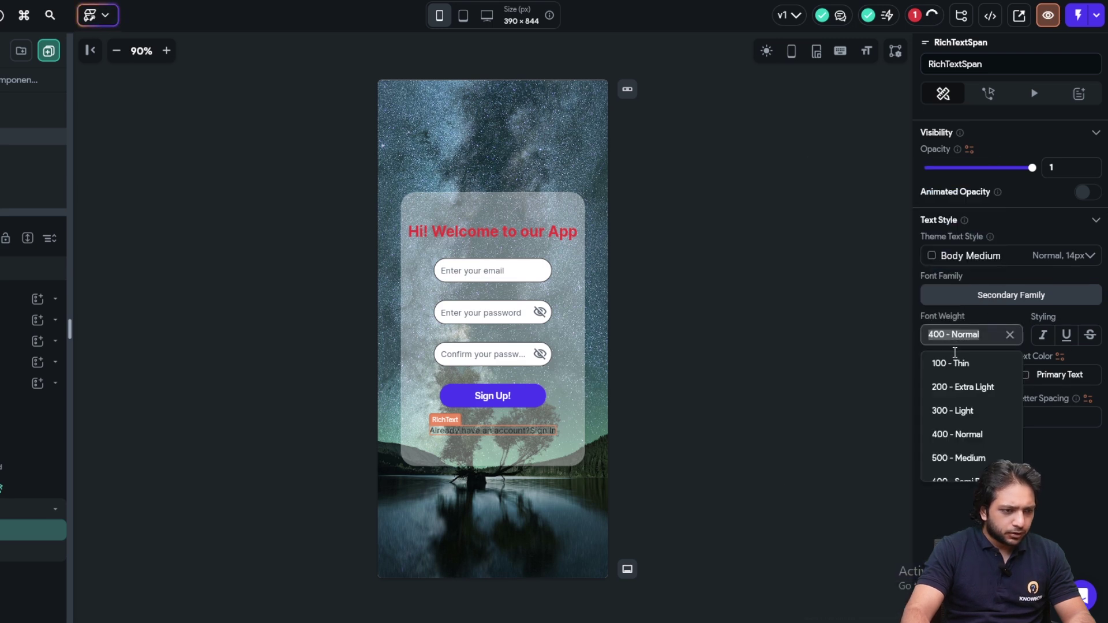
click(958, 439)
click(972, 376)
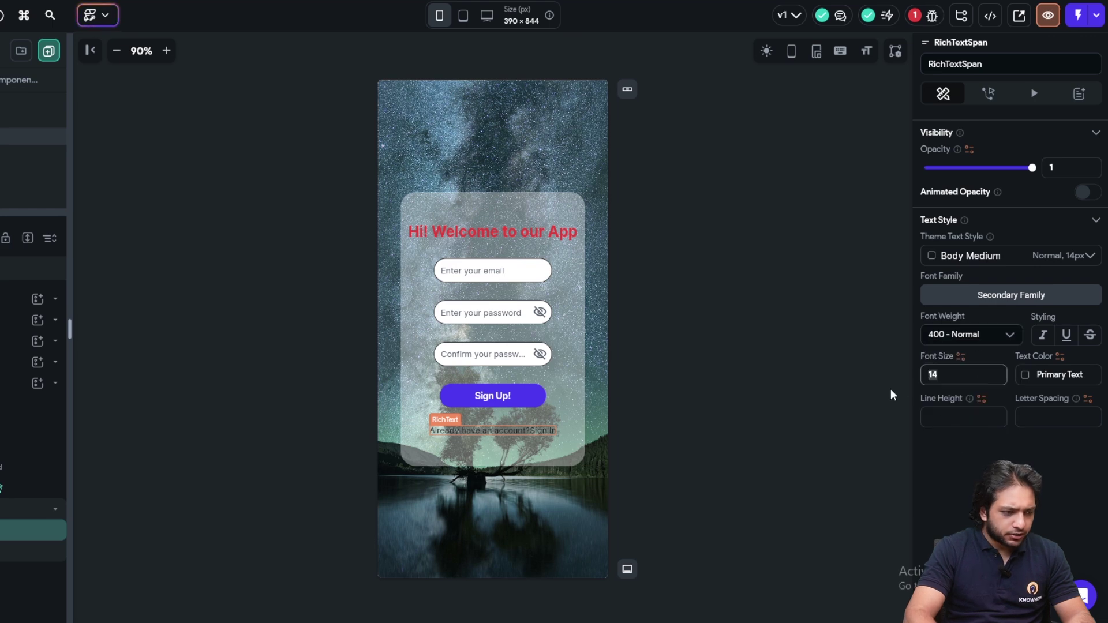
text(18)
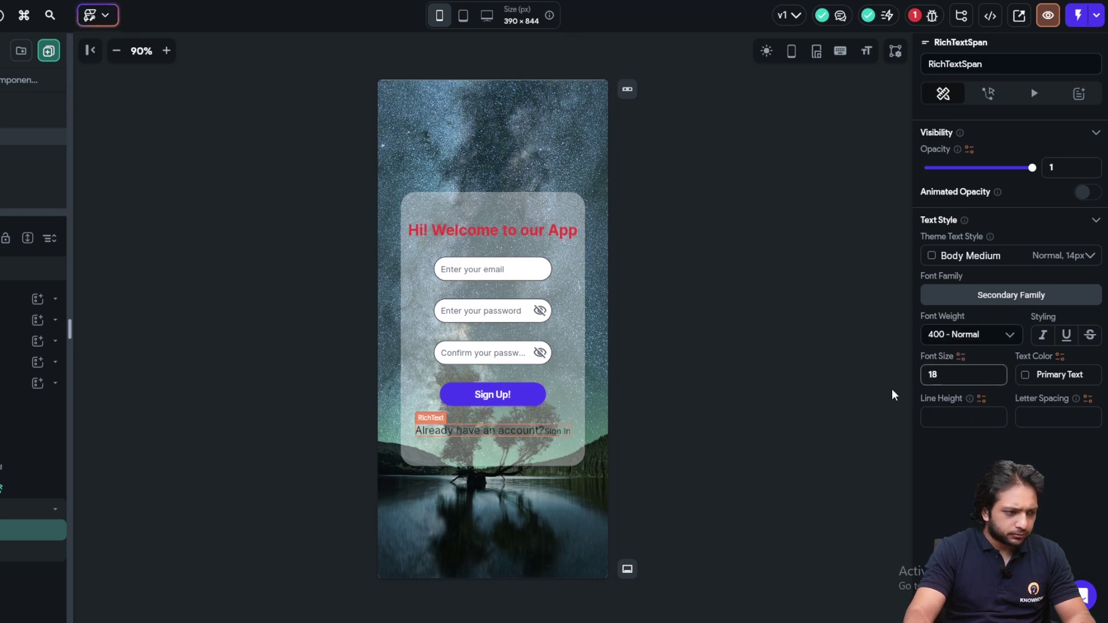
click(1026, 379)
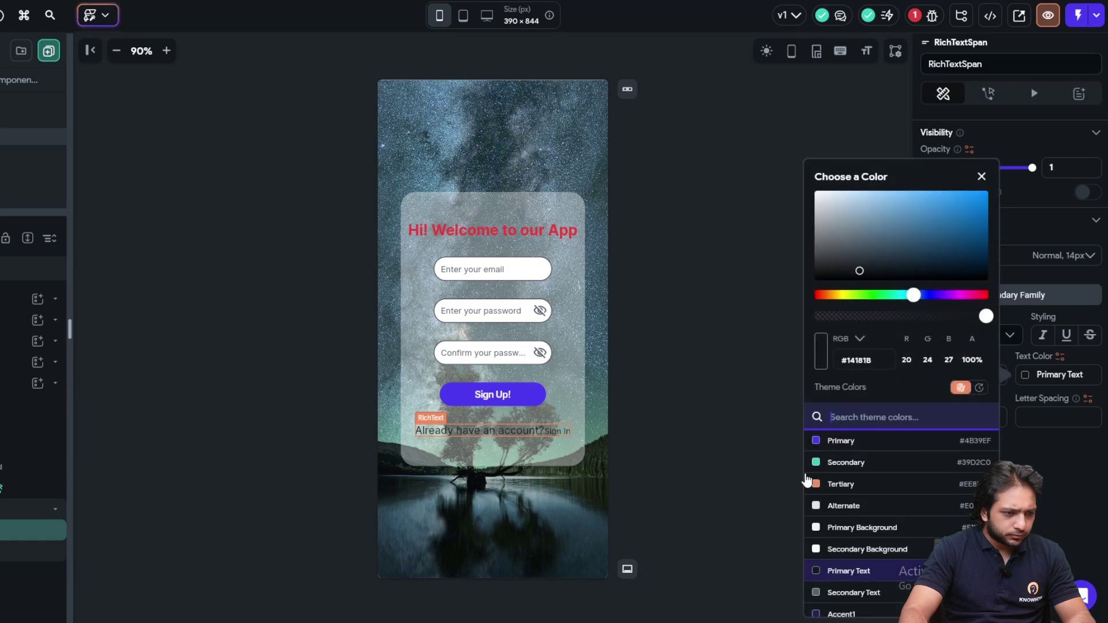
click(1019, 456)
click(1028, 379)
click(922, 442)
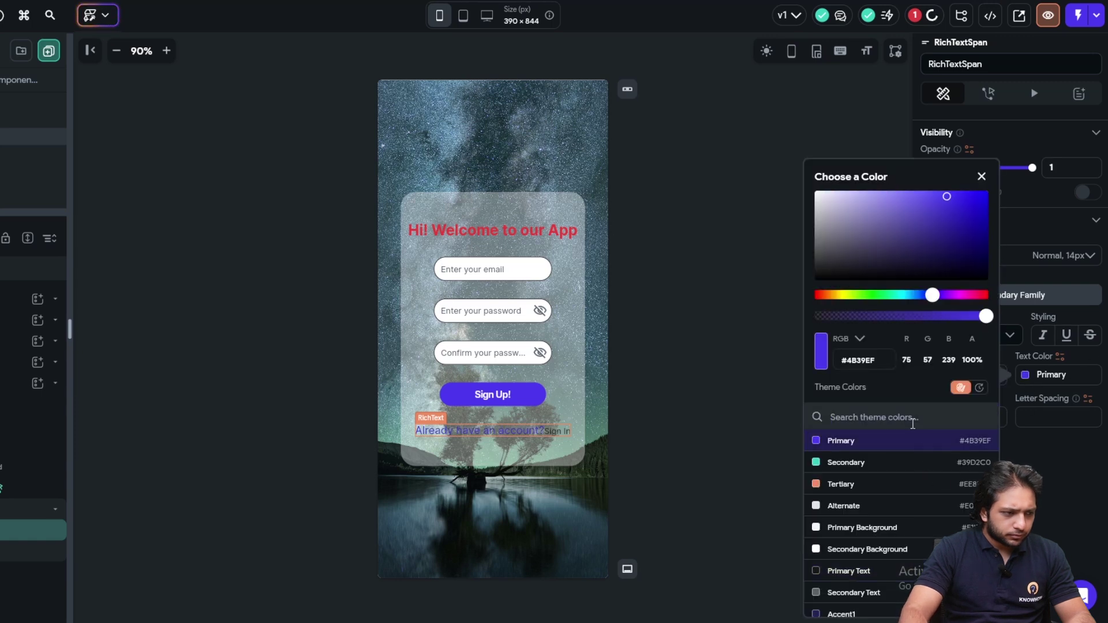
click(1048, 476)
click(958, 335)
scroll(950, 442, down, 2)
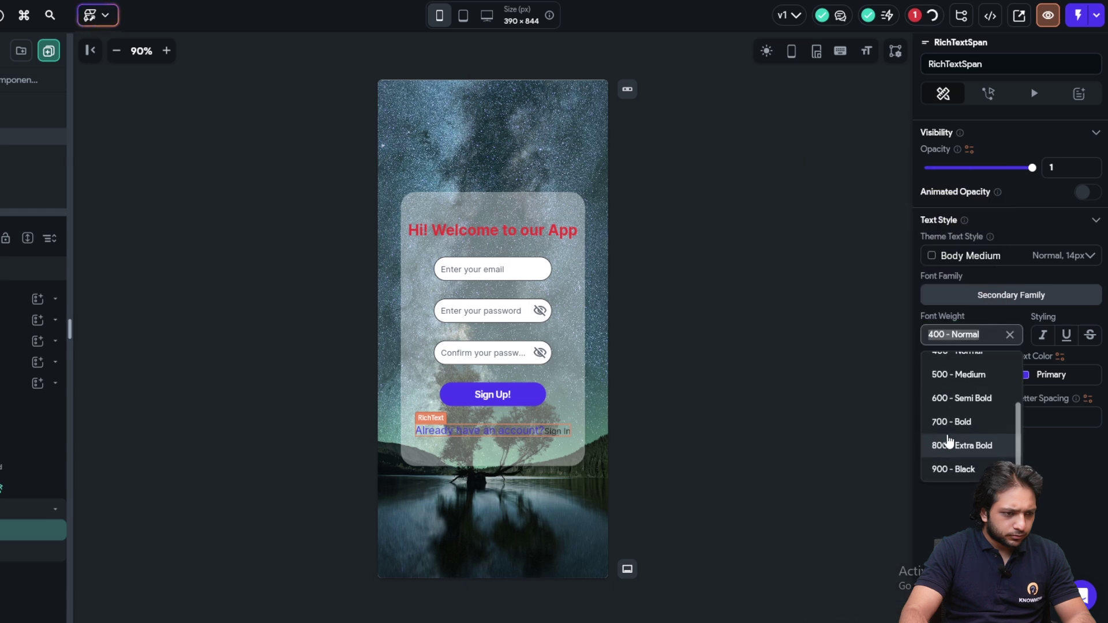
click(941, 422)
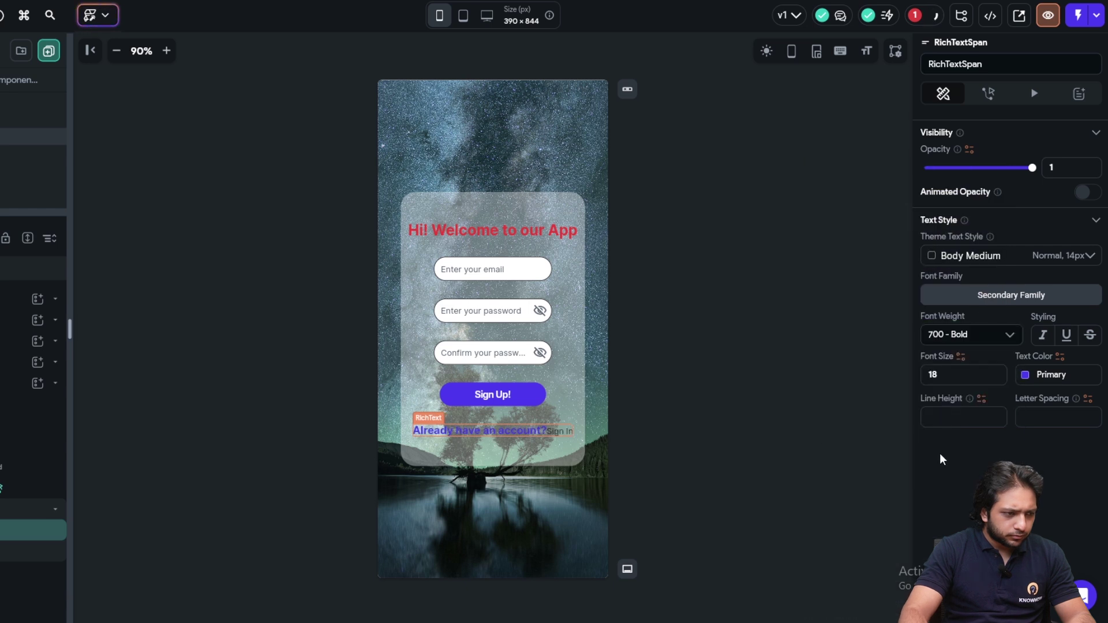
click(571, 435)
Style 'Sign In' in Primary purple with 900 - Black weight at size 18
scroll(978, 254, up, 1)
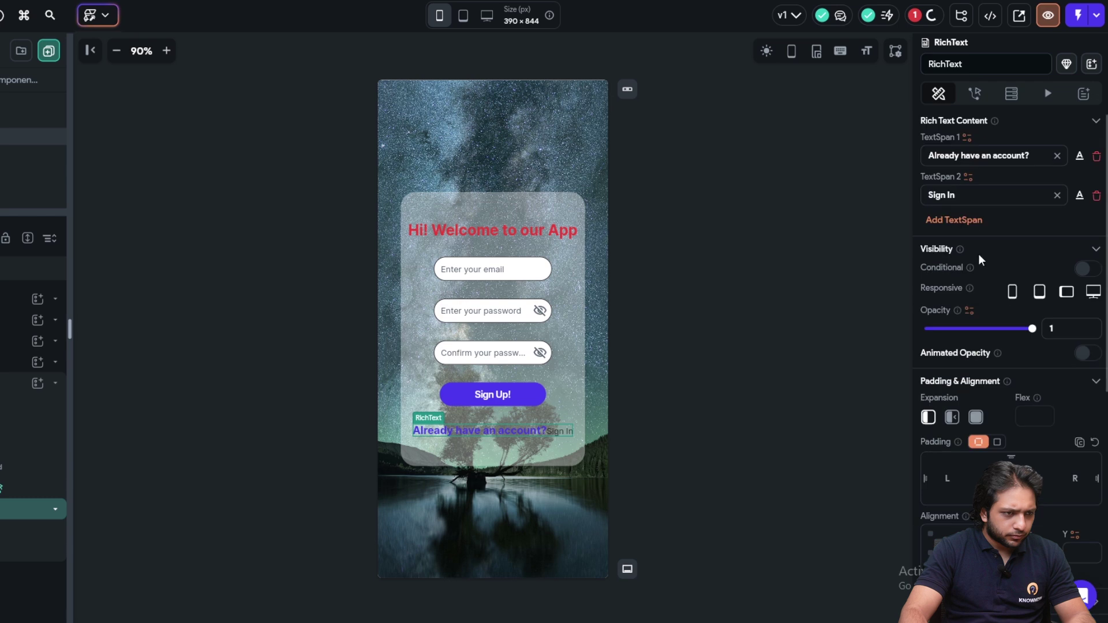
click(1079, 195)
scroll(952, 340, down, 1)
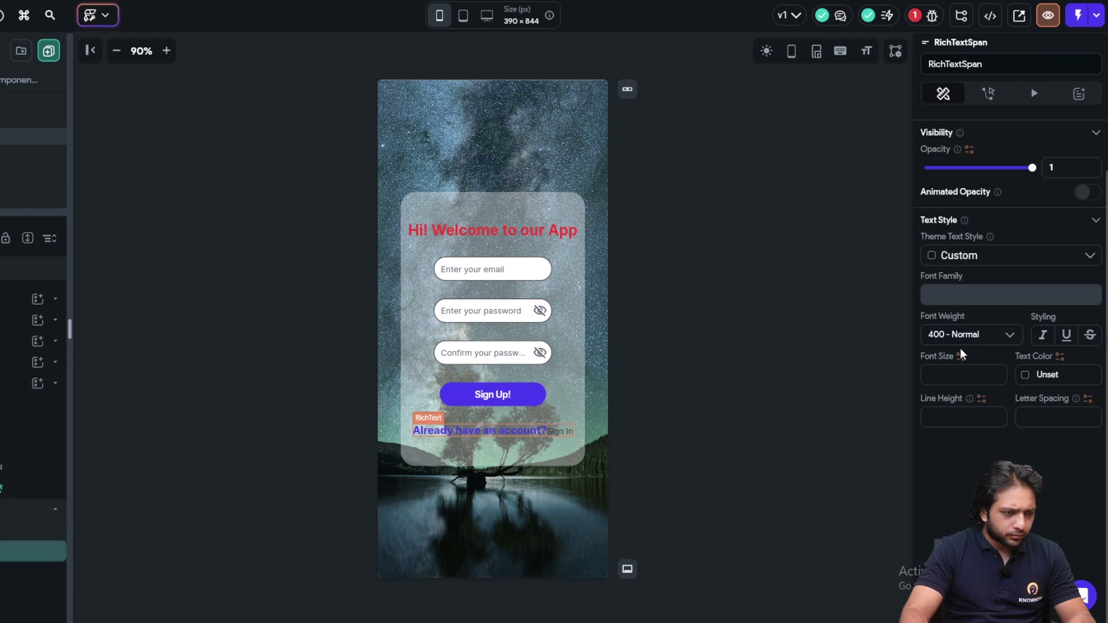
click(1034, 371)
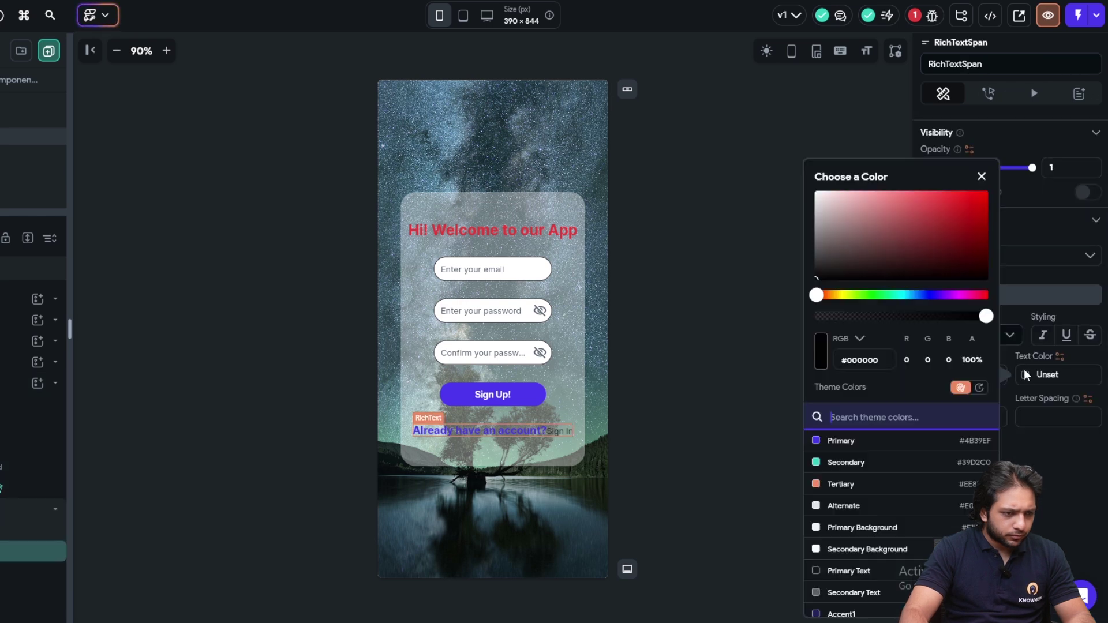
click(841, 440)
click(1048, 295)
click(961, 335)
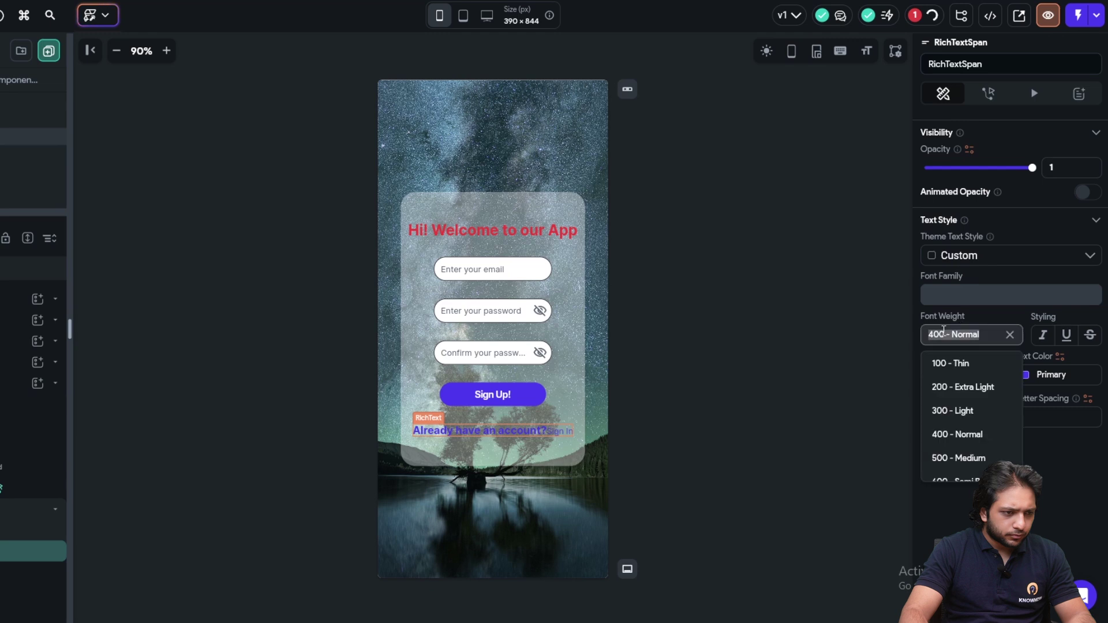
scroll(953, 443, down, 3)
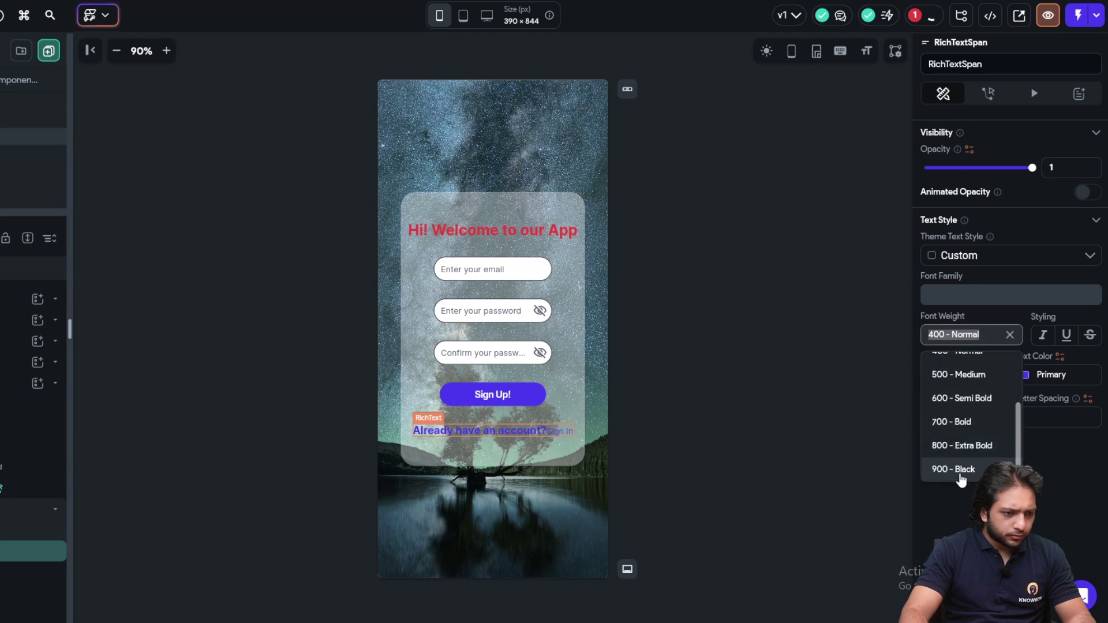
click(961, 467)
click(968, 370)
text(18)
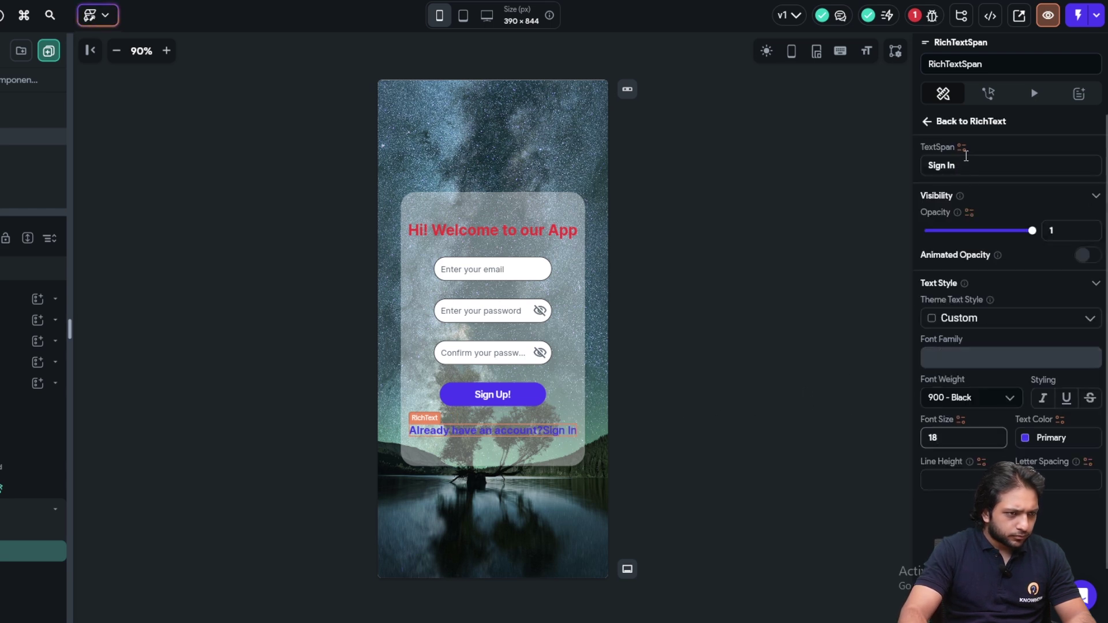
Underline 'Sign In', wrap it onto its own line and centre-align the prompt
click(927, 123)
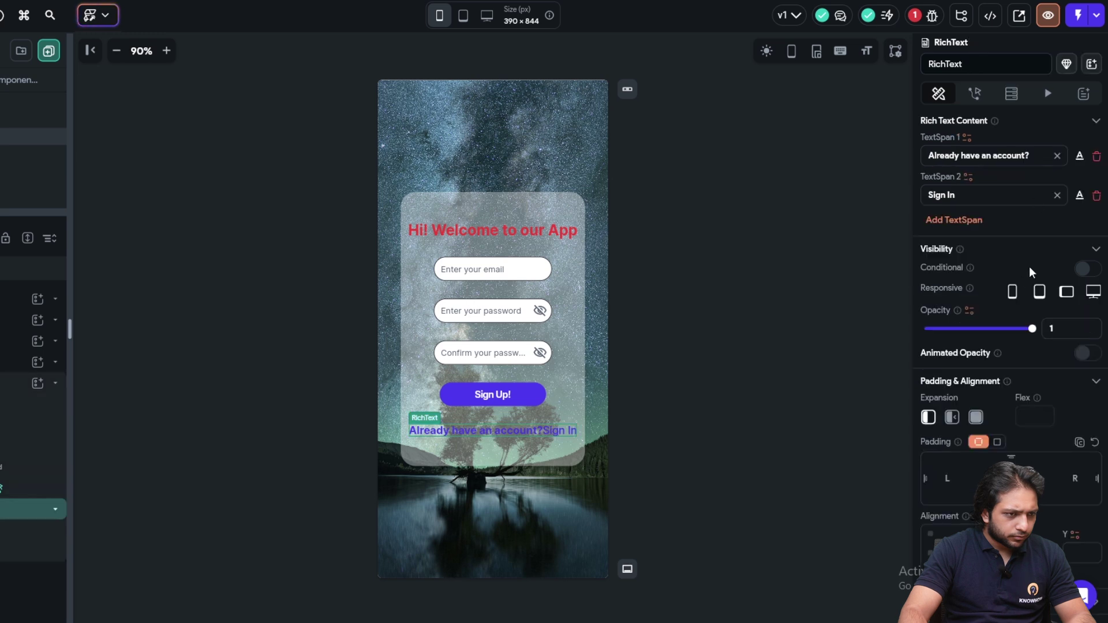
click(1079, 196)
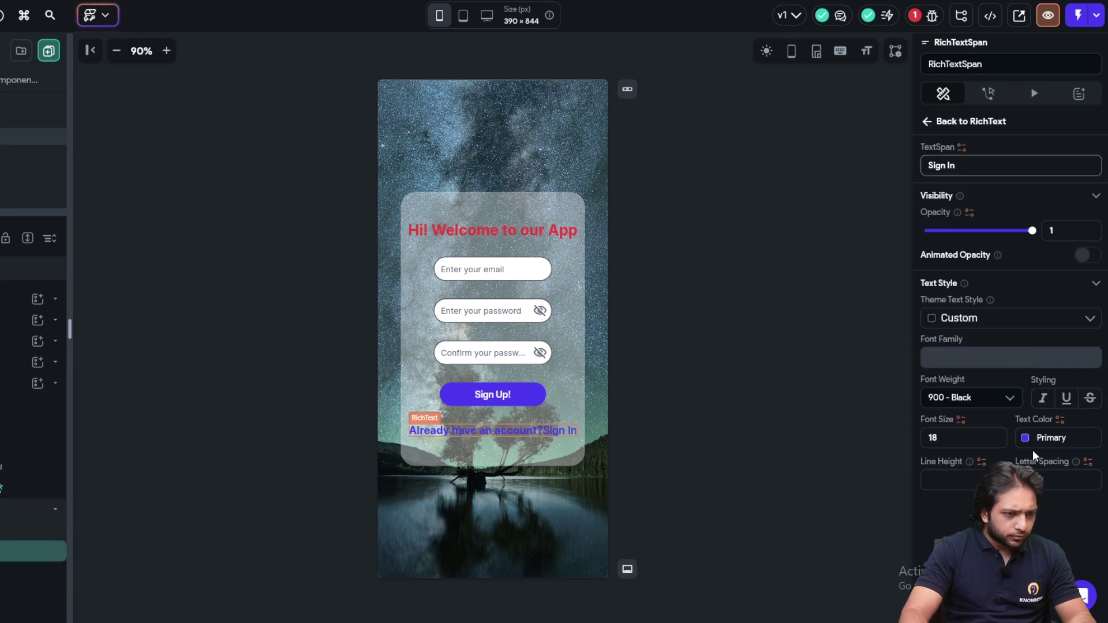
click(1067, 398)
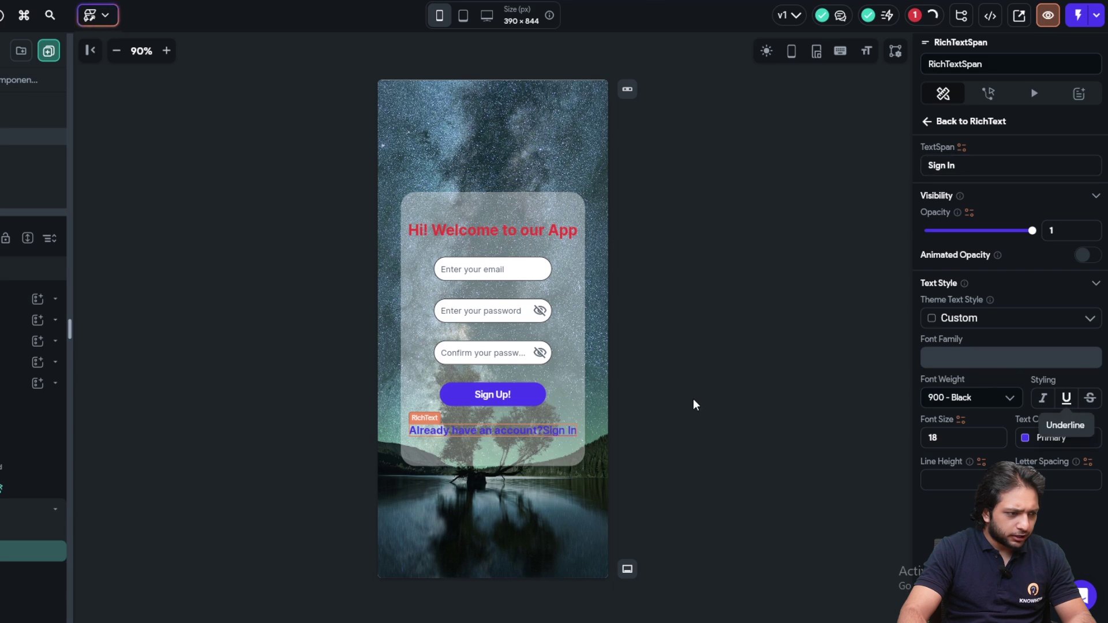
click(928, 122)
click(1033, 155)
scroll(1039, 240, down, 5)
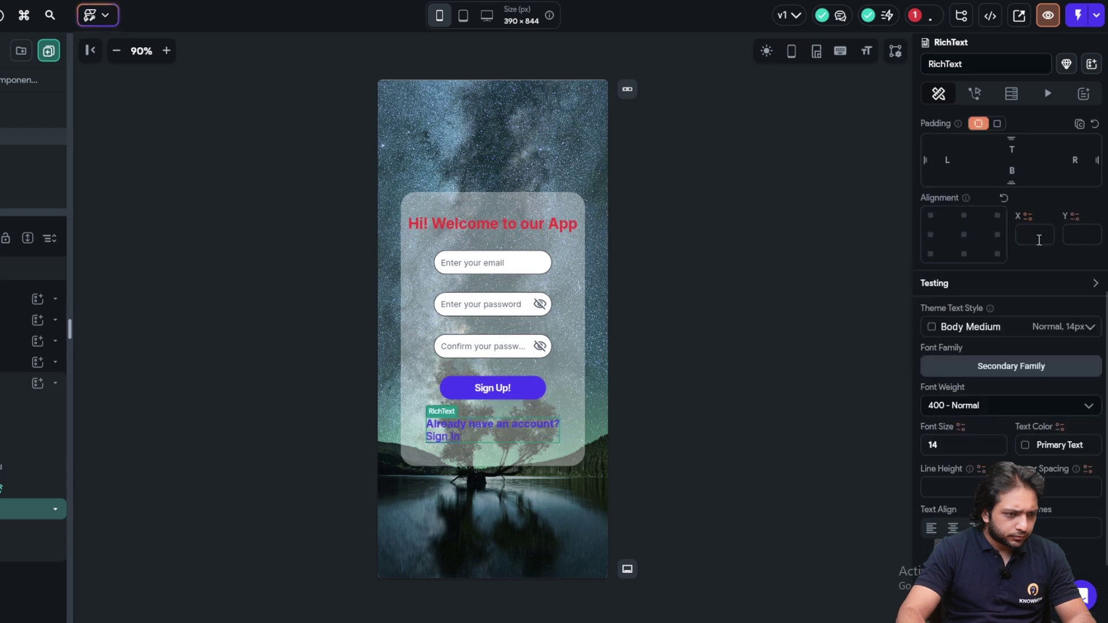
click(953, 528)
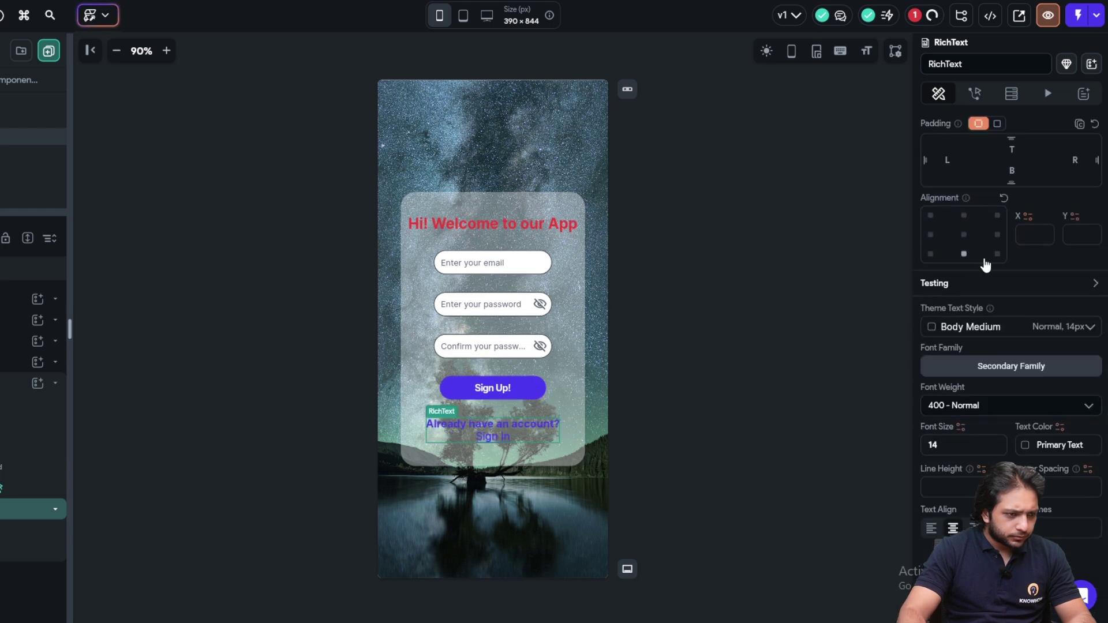
scroll(981, 271, up, 5)
Colour the 'Already have an account?' text with Primary Text
click(1079, 156)
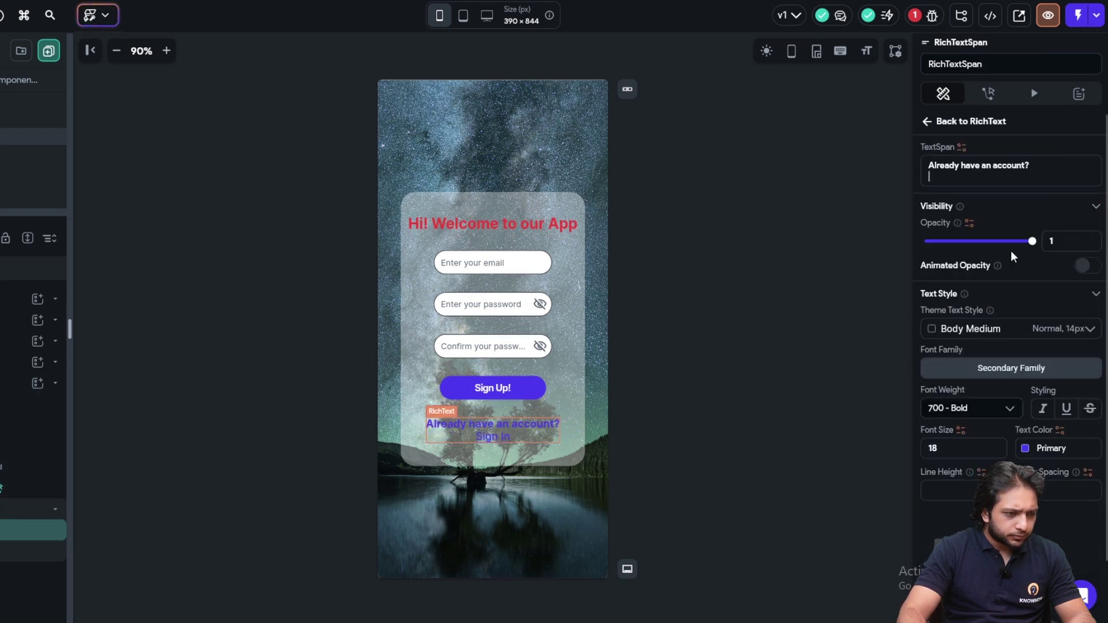
click(1026, 448)
scroll(902, 574, down, 4)
scroll(870, 568, up, 2)
click(852, 502)
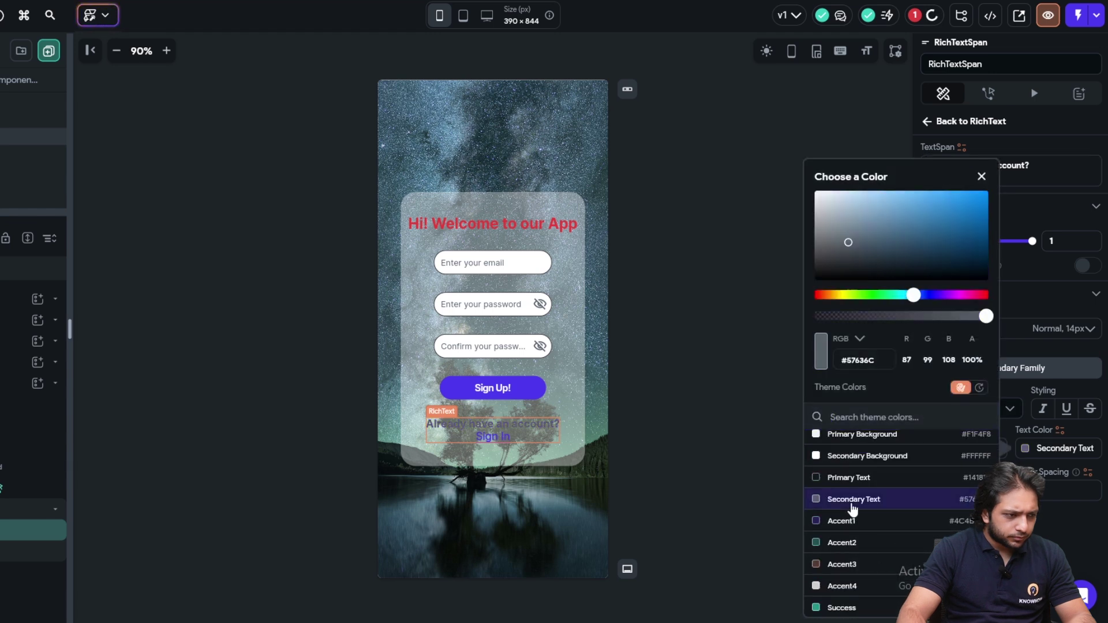
click(852, 485)
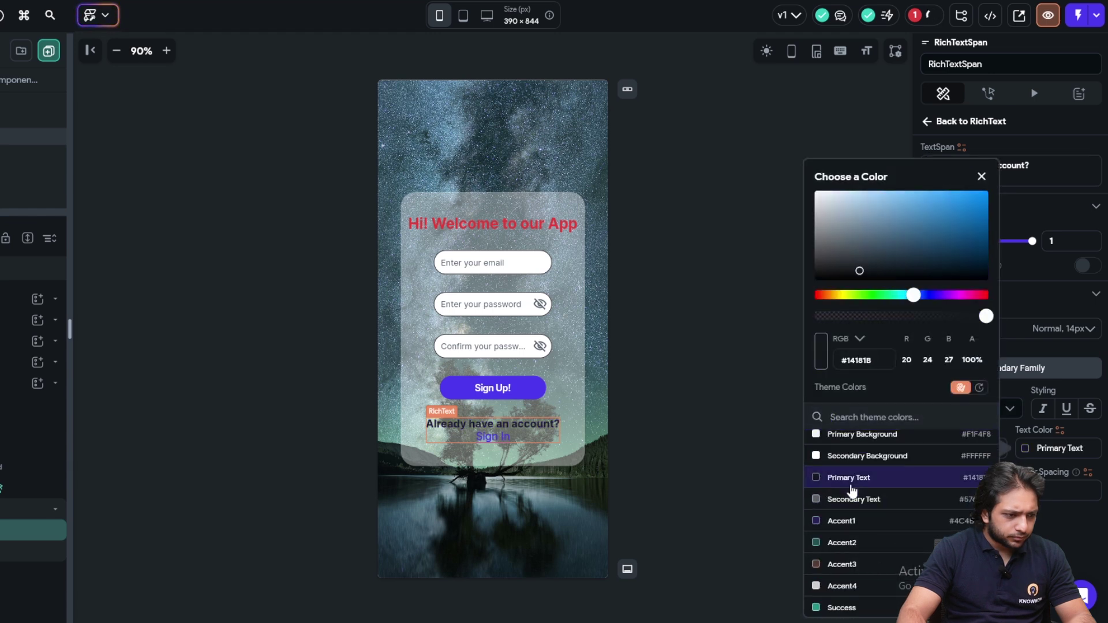
click(751, 404)
Colour the 'Sign In' text with the Secondary theme colour
click(683, 355)
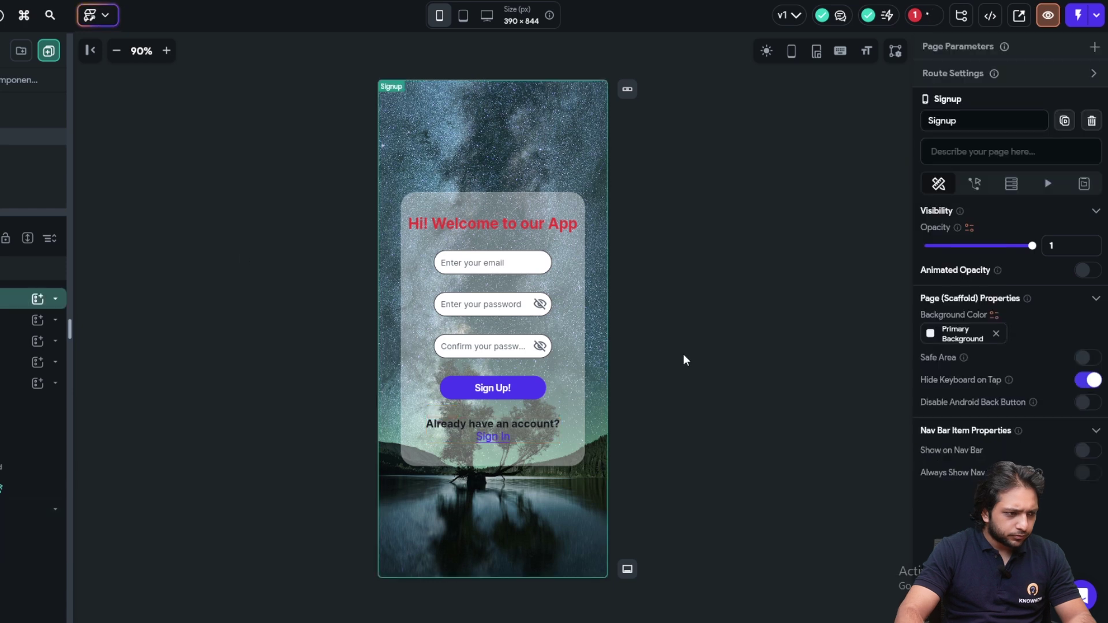
click(486, 434)
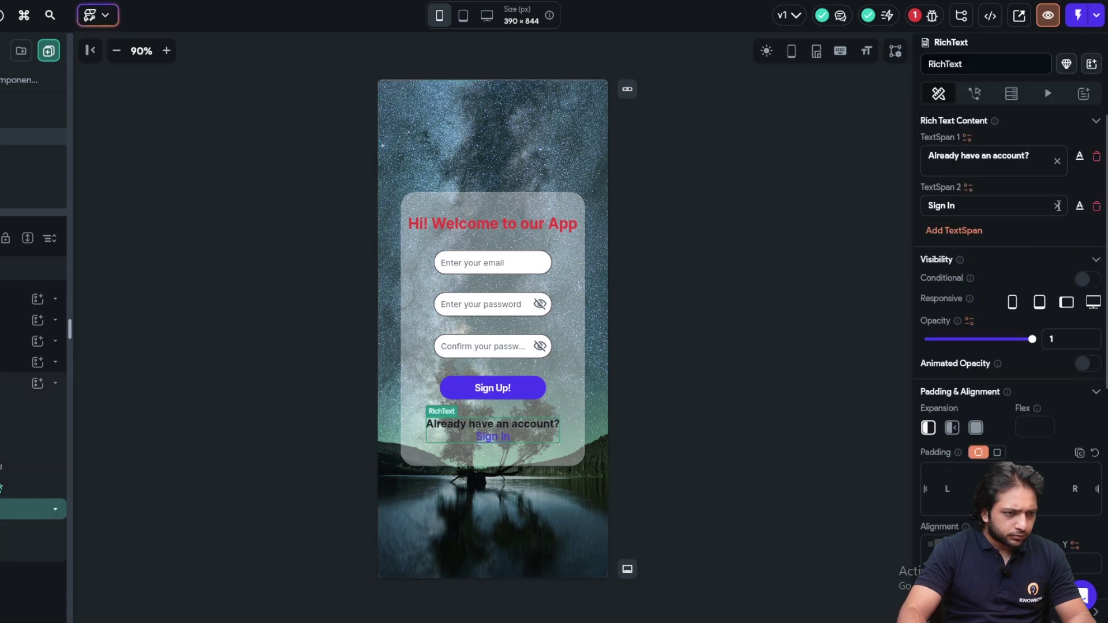
click(1080, 206)
click(1023, 441)
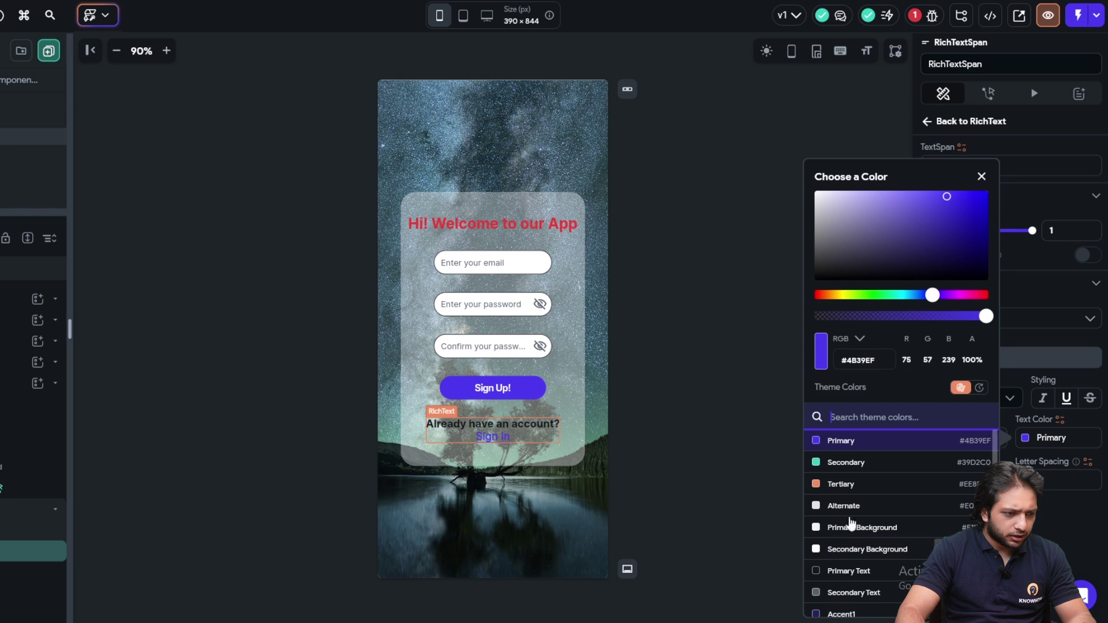
click(847, 463)
click(766, 412)
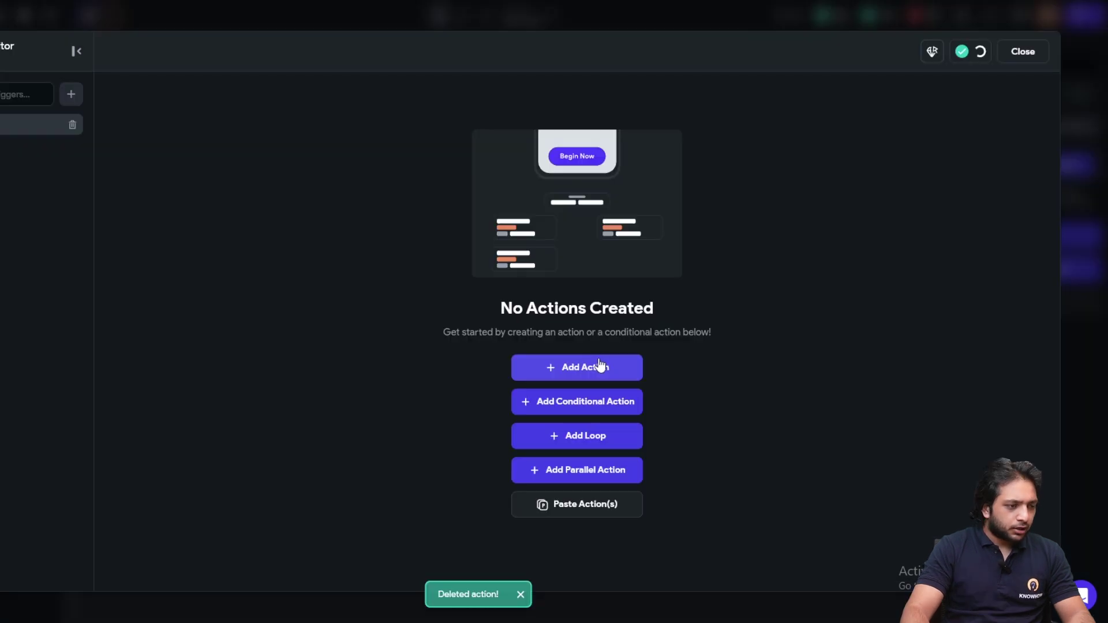
click(598, 366)
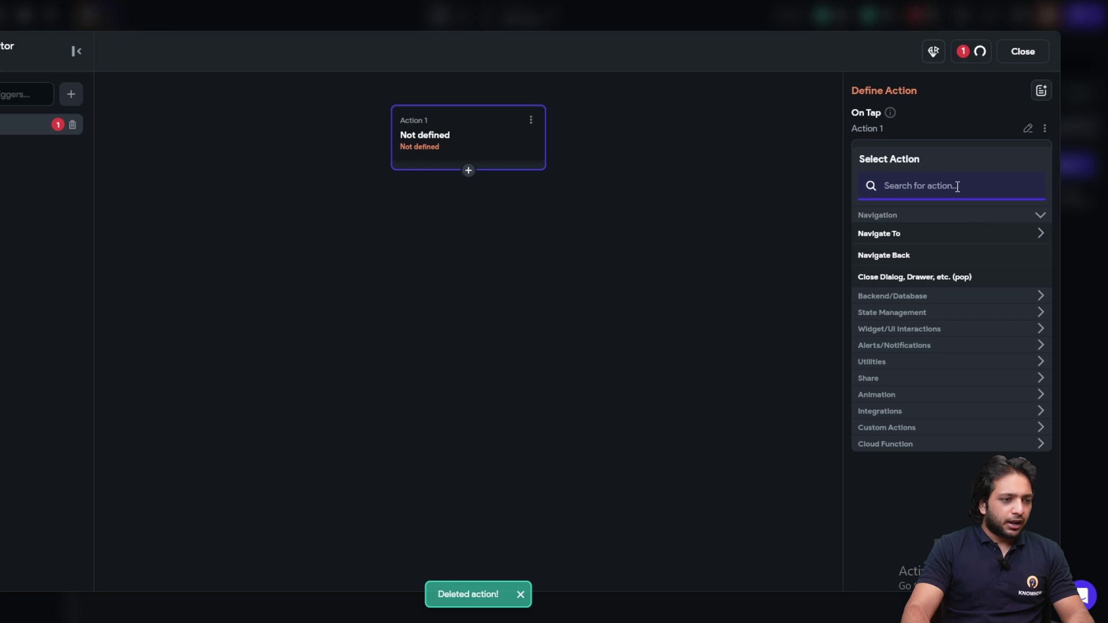
Add a Navigate To action targeting the SignIn page on the Sign In tap
text(Navi)
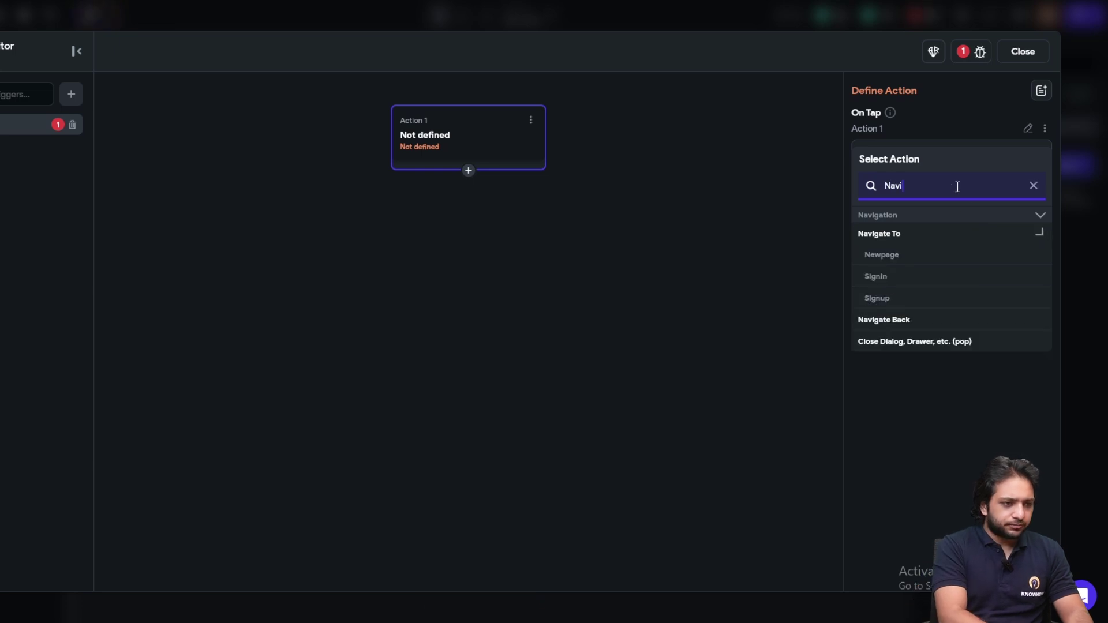
text(gat)
click(870, 279)
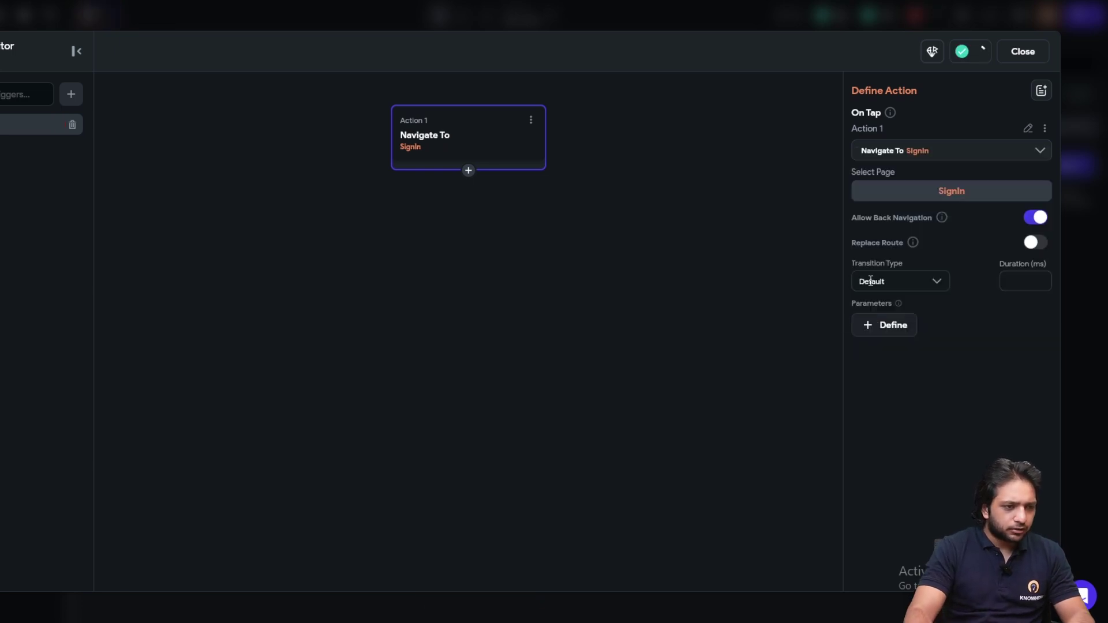
click(1022, 51)
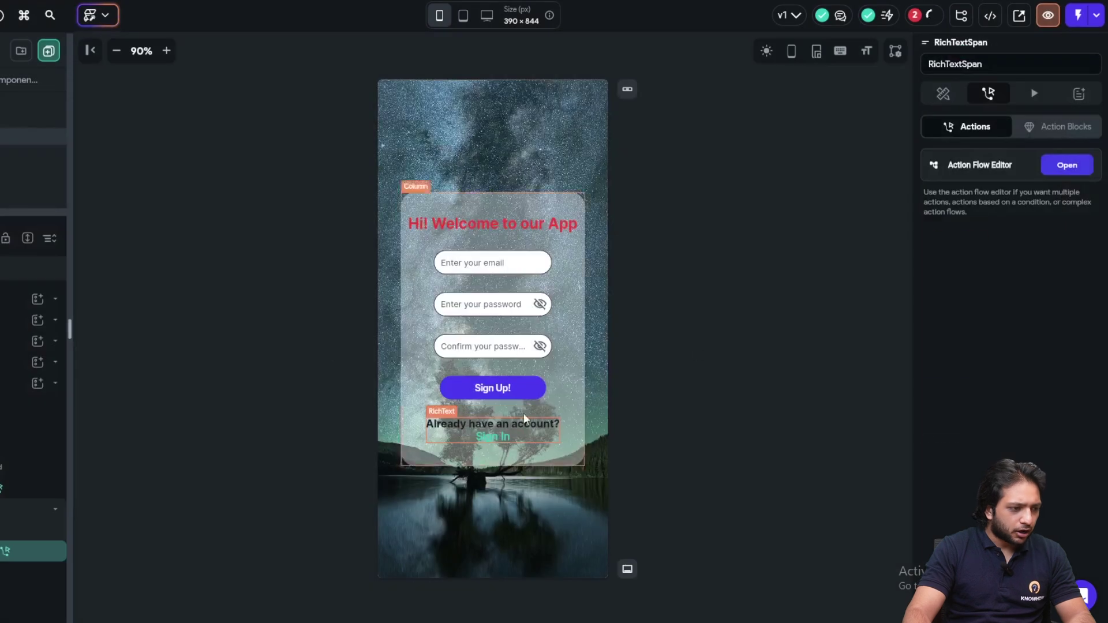
click(773, 411)
Copy the account prompt and paste it into the SignIn page's form column
click(504, 430)
key(ctrl+c)
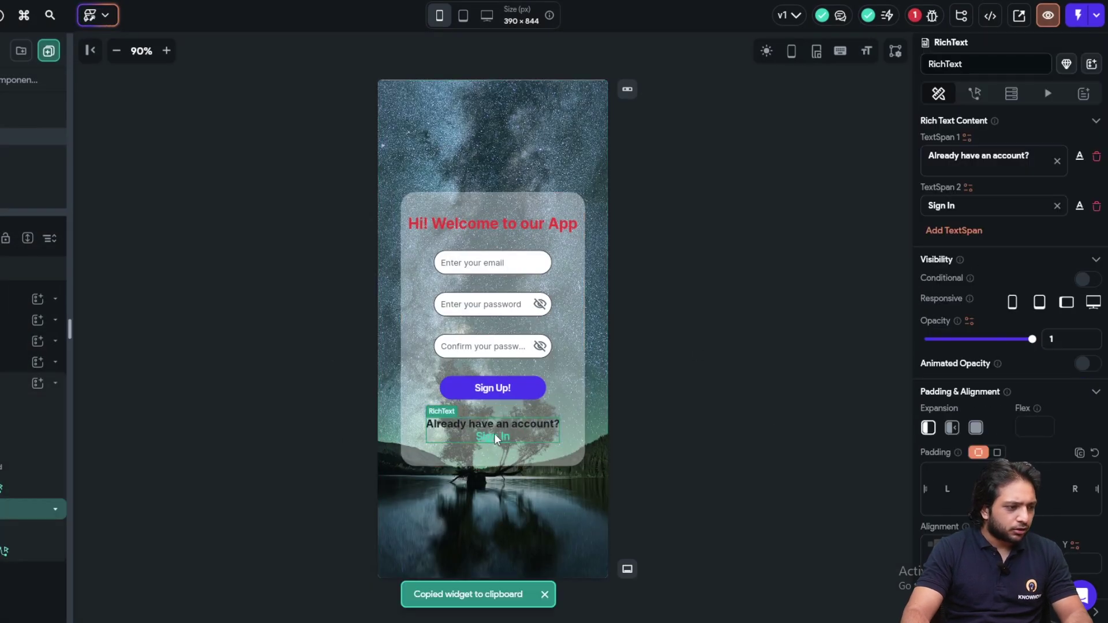
click(95, 124)
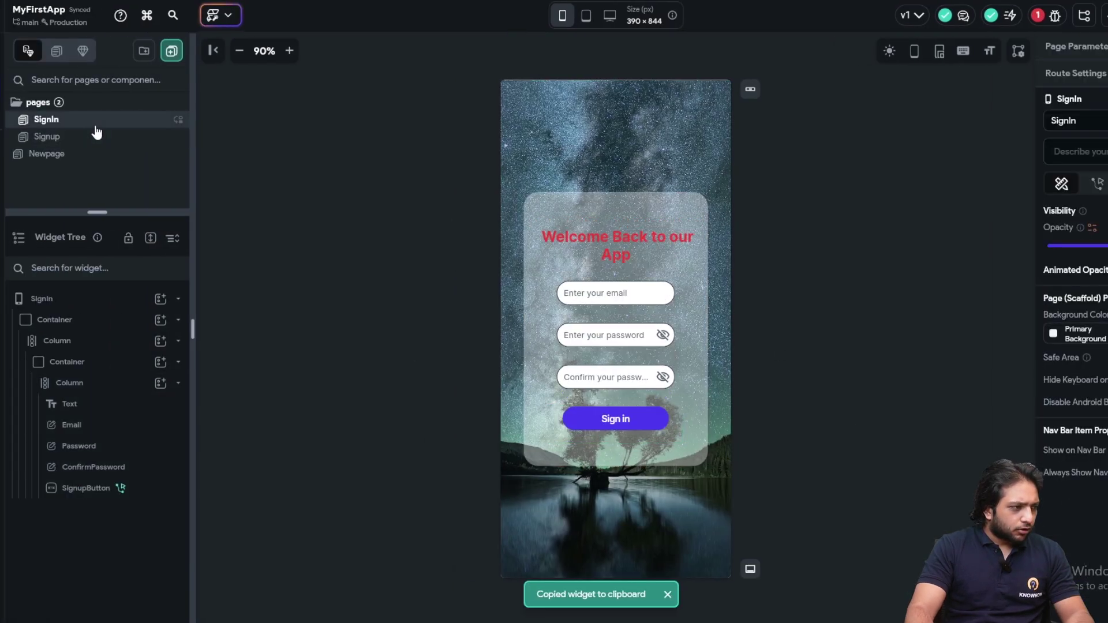
click(583, 447)
key(ctrl+v)
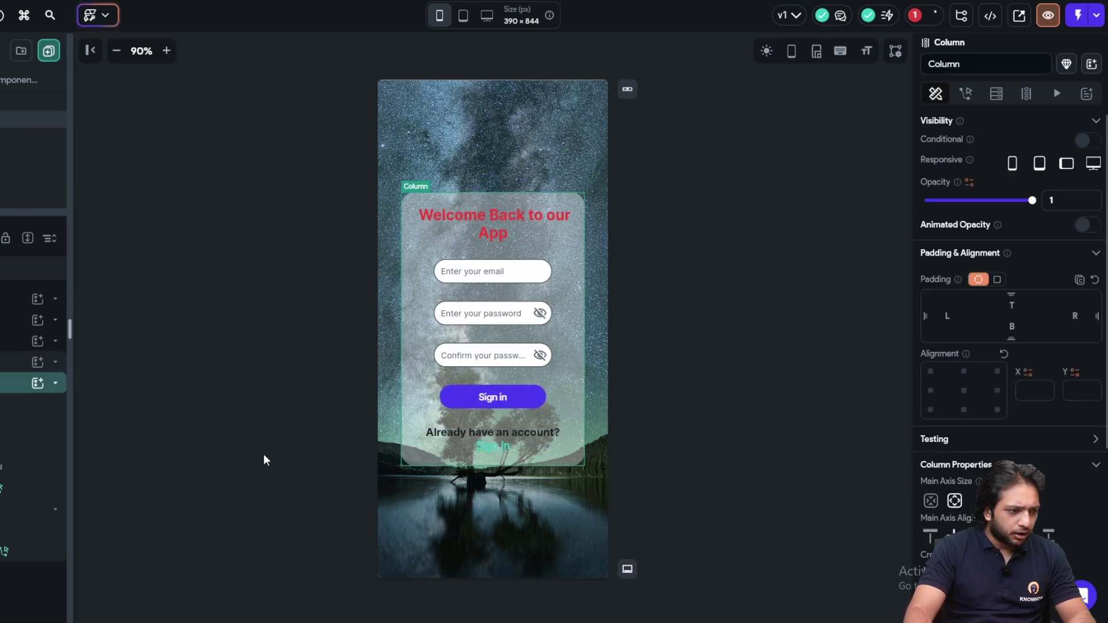
Reword the pasted prompt to 'Don't have an account?' and 'Sign Up'
click(493, 437)
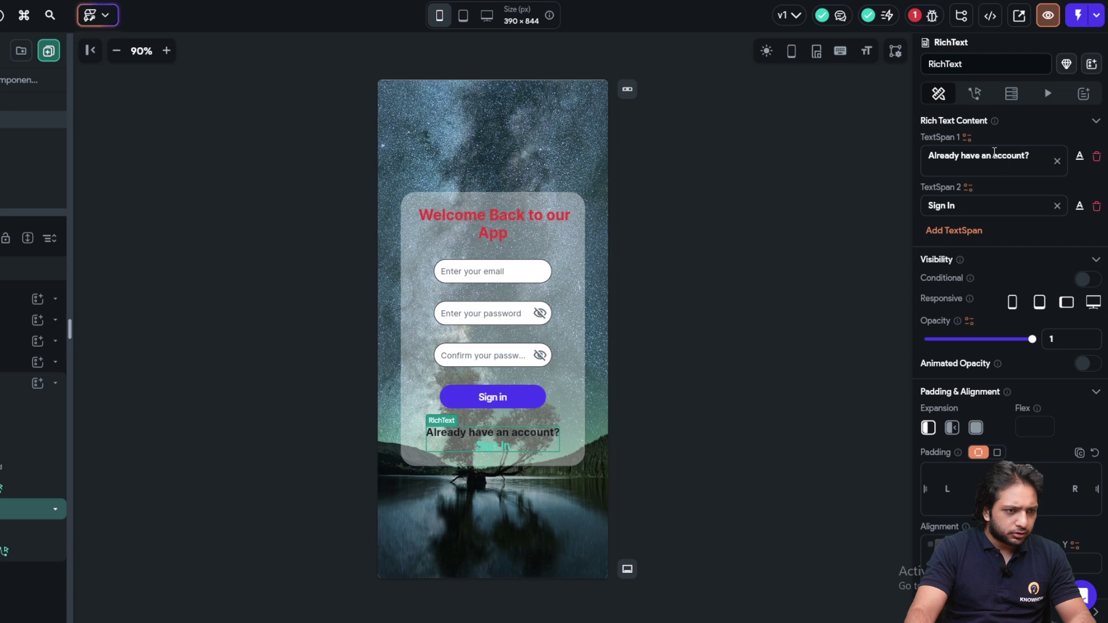
drag(982, 158, 906, 157)
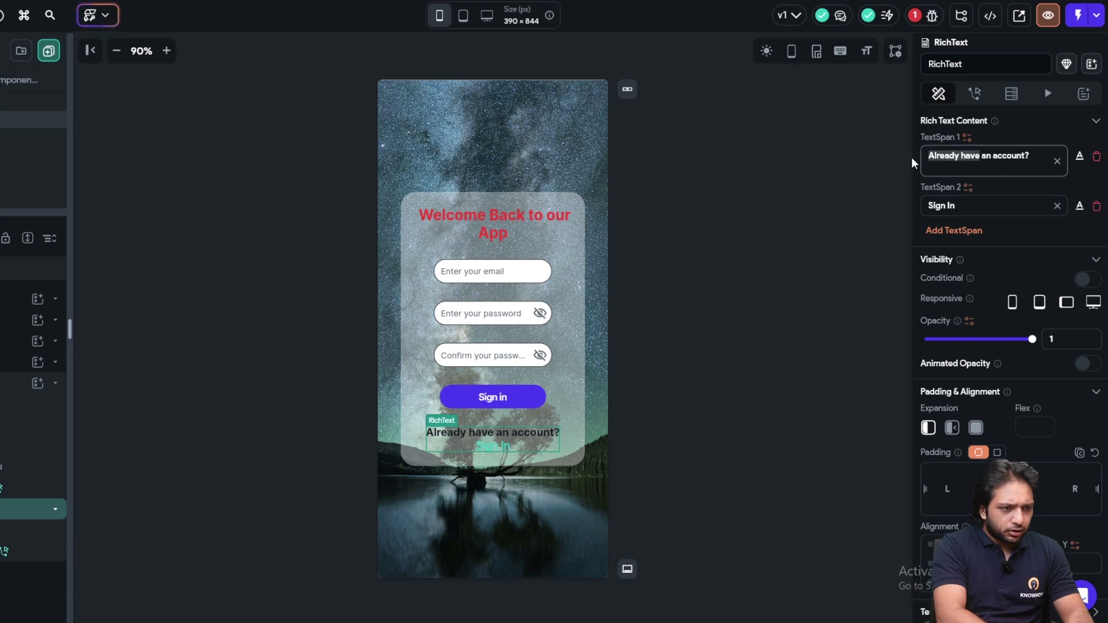
text(Don't ha)
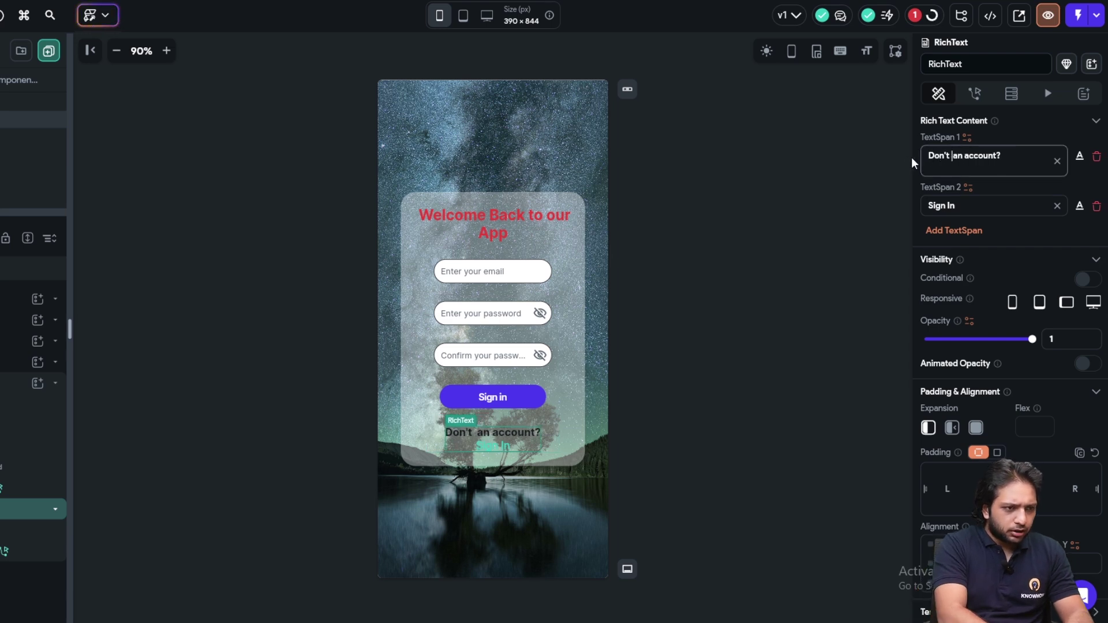
text(ve)
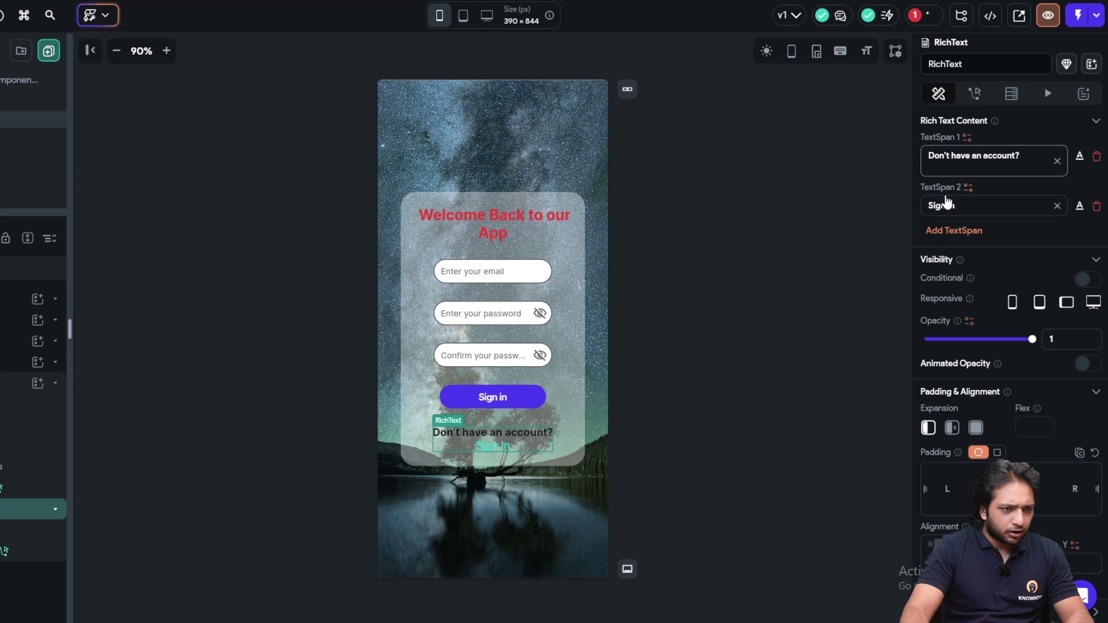
click(952, 204)
key(BackSpace)
key(BackSpace)
text(Upd)
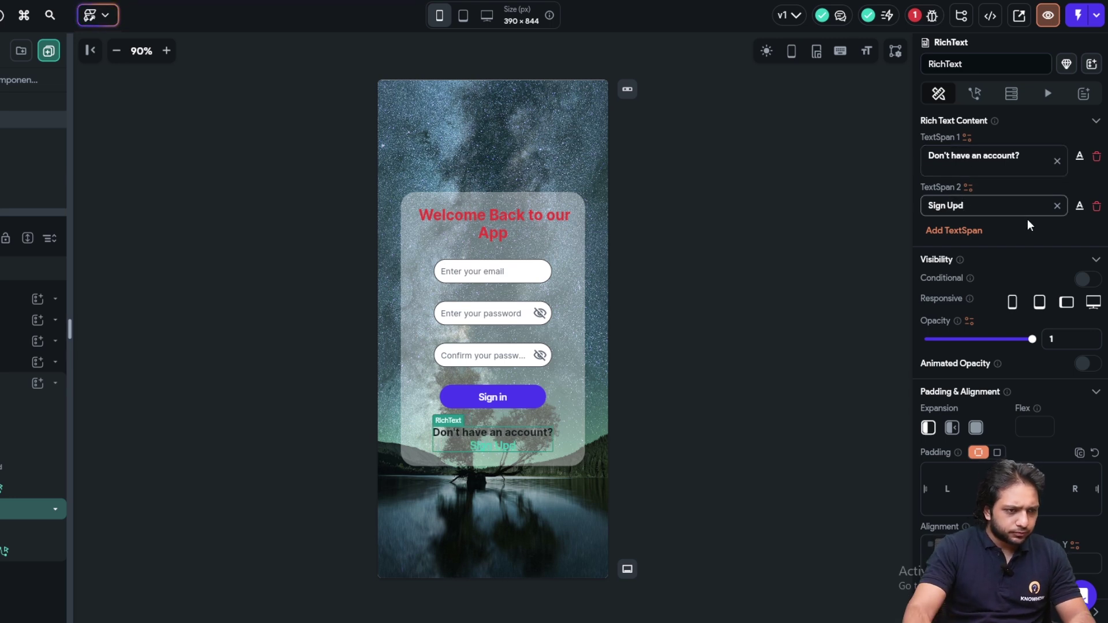
key(BackSpace)
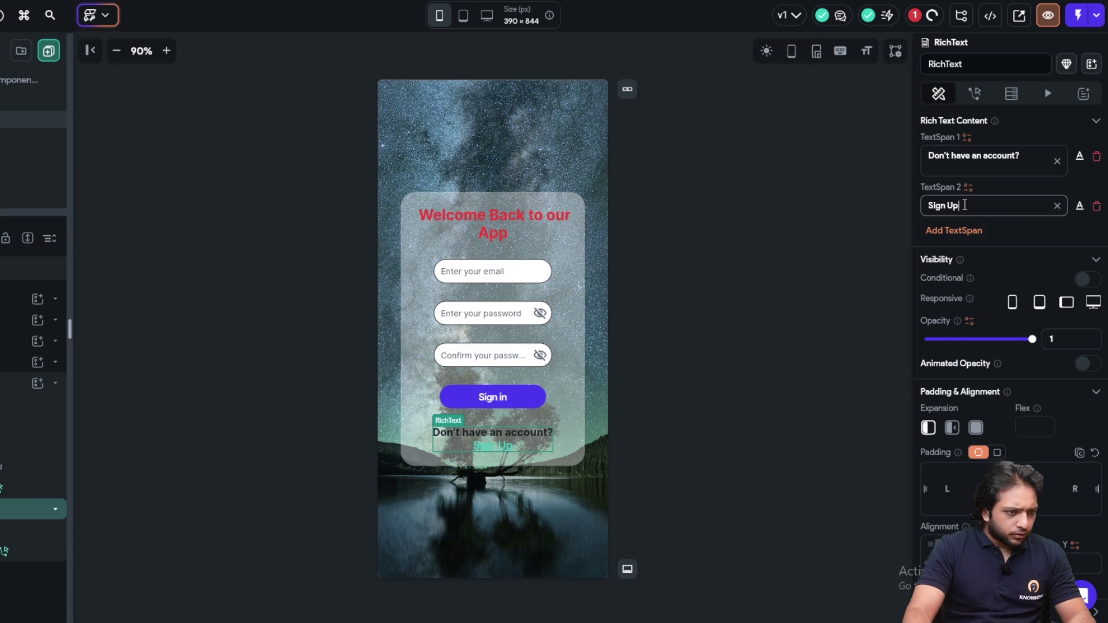
Change the Sign Up tap action's destination page from SignIn to Signup
click(975, 93)
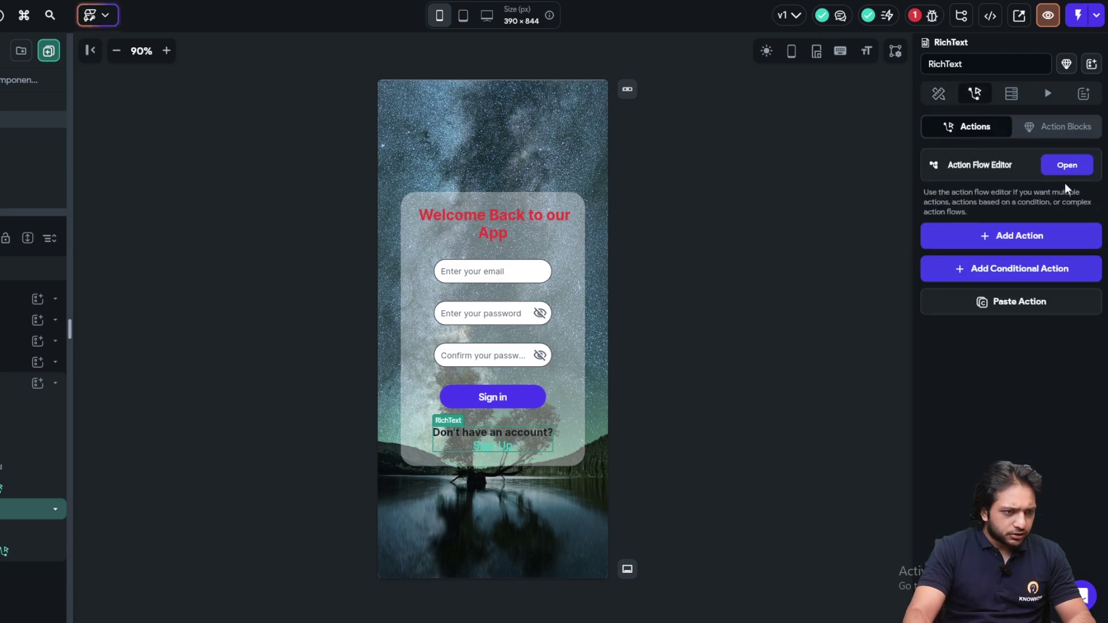
click(939, 93)
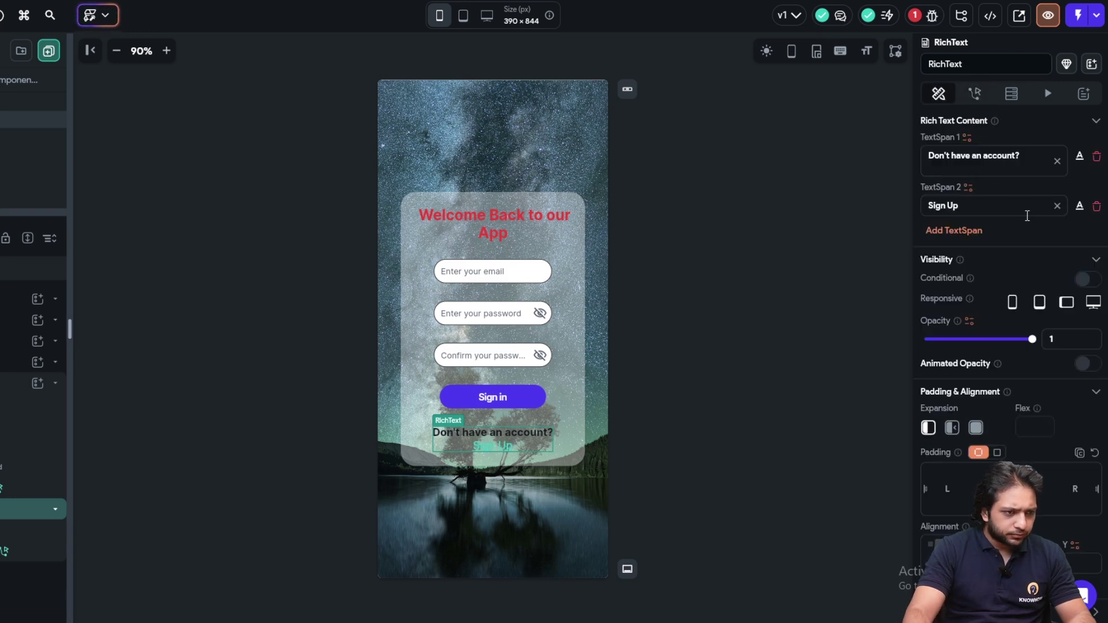
click(1079, 206)
click(988, 93)
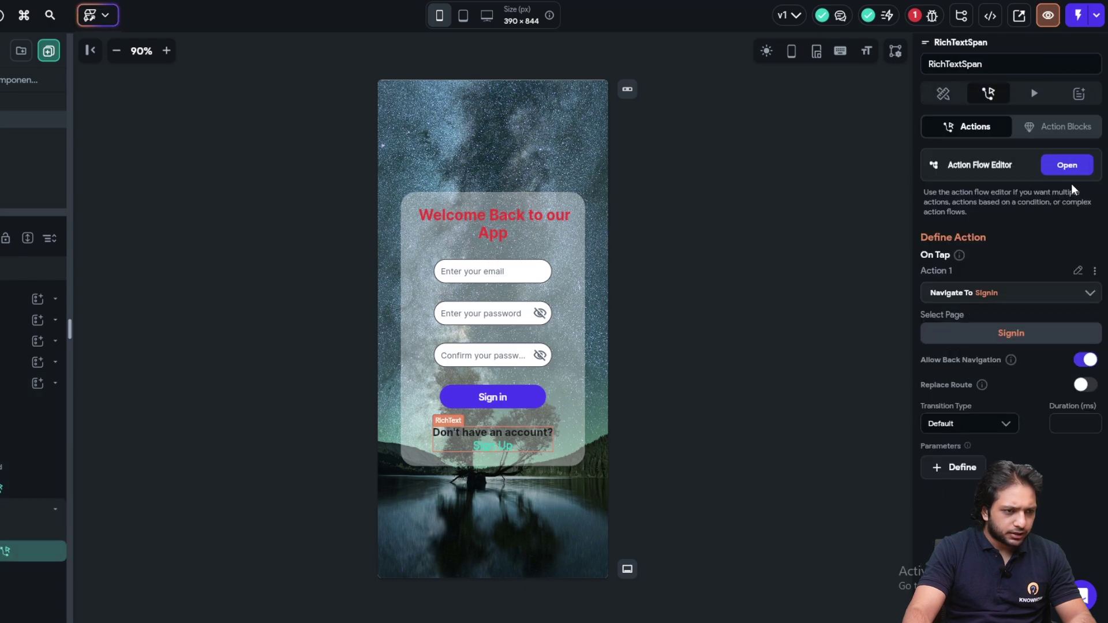
click(1067, 172)
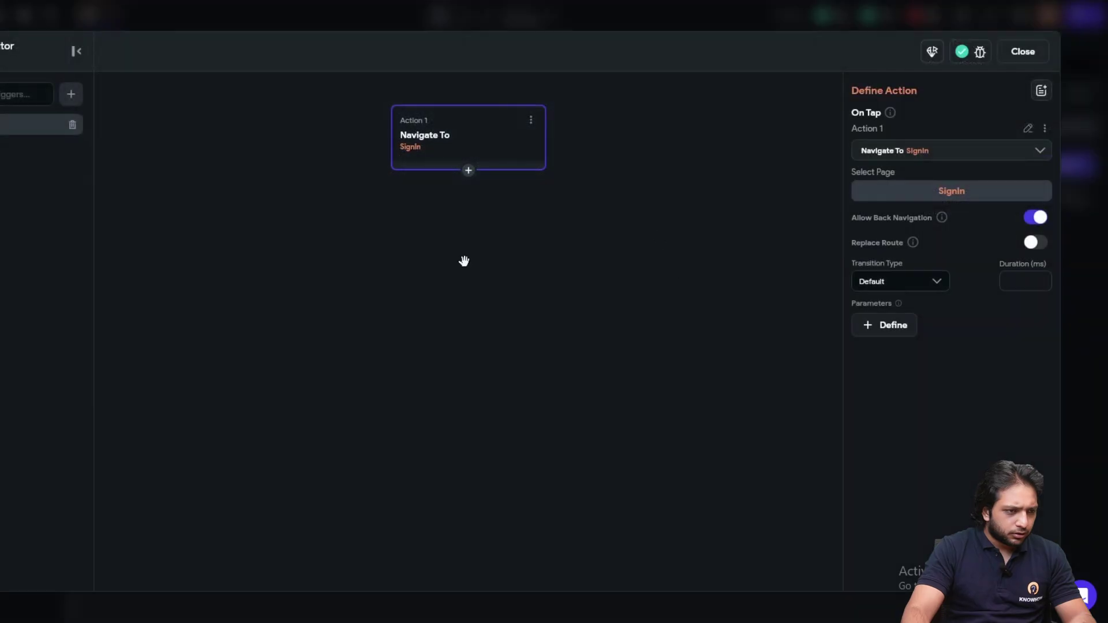
click(900, 195)
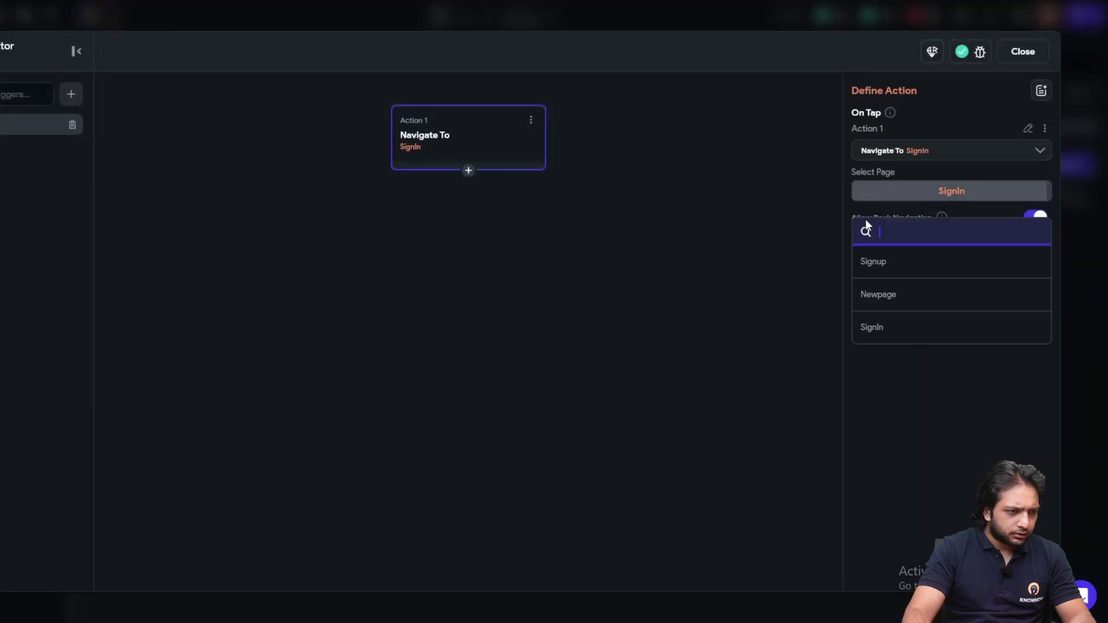
click(930, 268)
click(1035, 55)
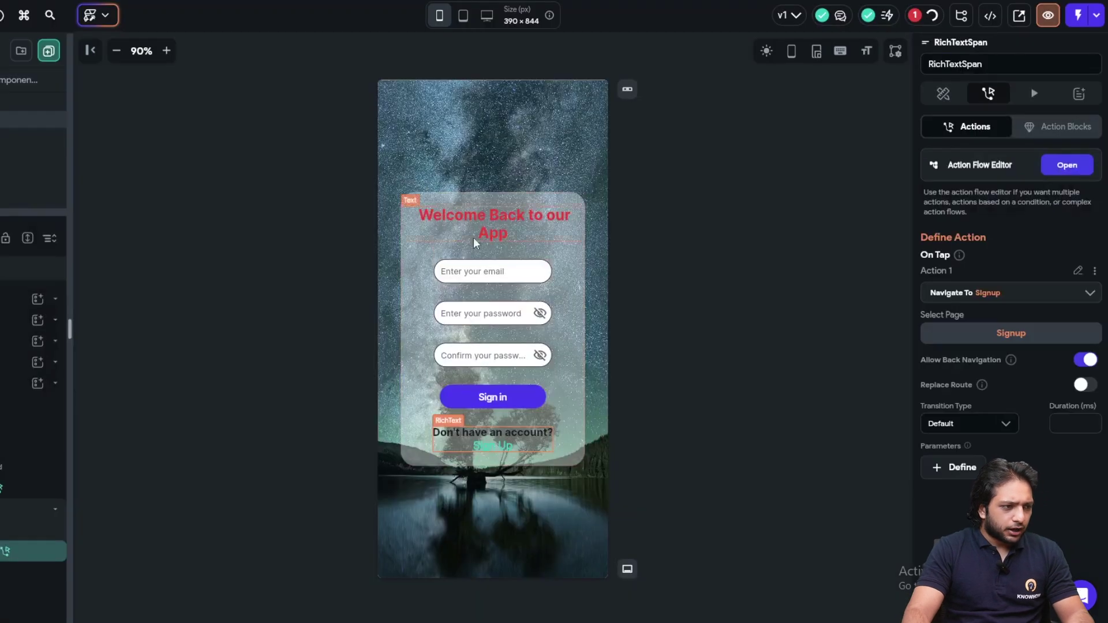
click(641, 315)
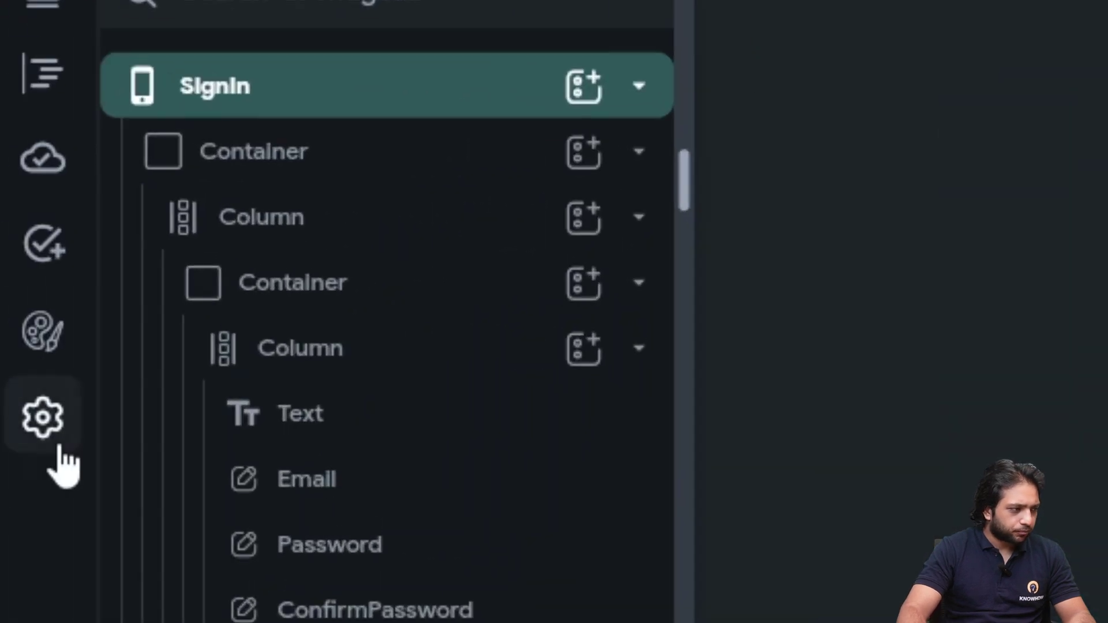
In Firebase settings, review and dismiss the issues list, then choose Enable Auth On Firebase
click(45, 433)
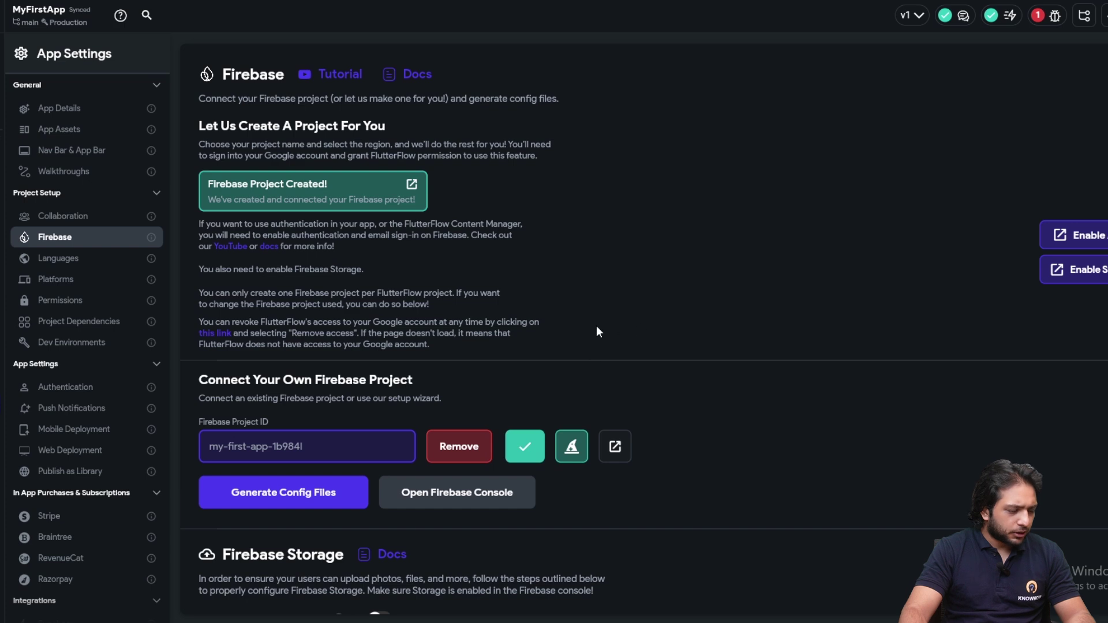
scroll(605, 331, down, 5)
scroll(745, 330, up, 4)
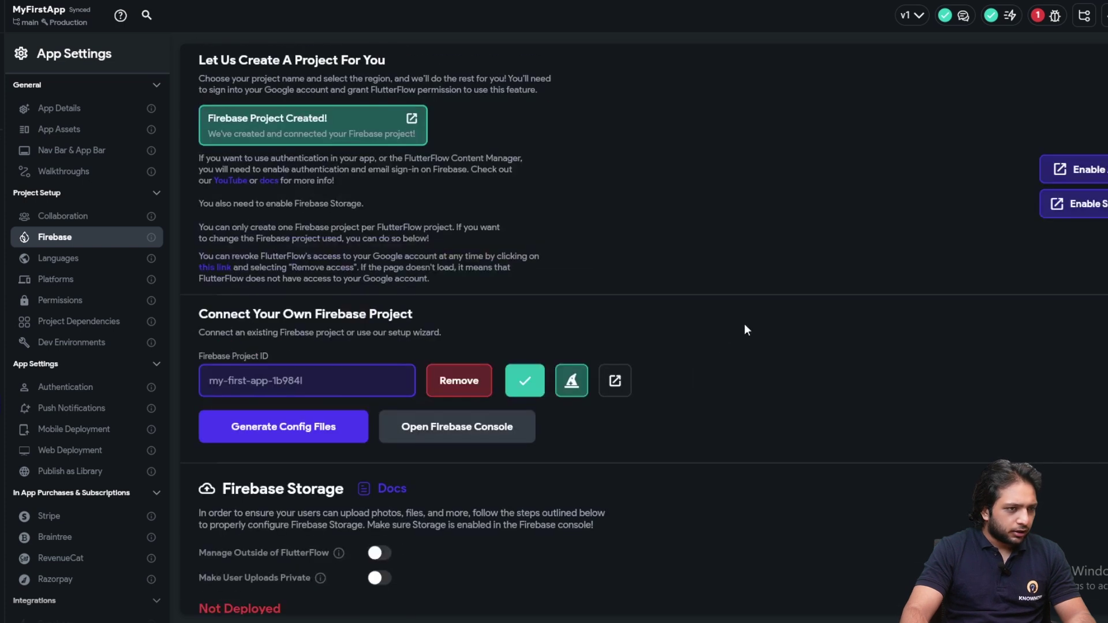
scroll(745, 330, up, 1)
click(1038, 15)
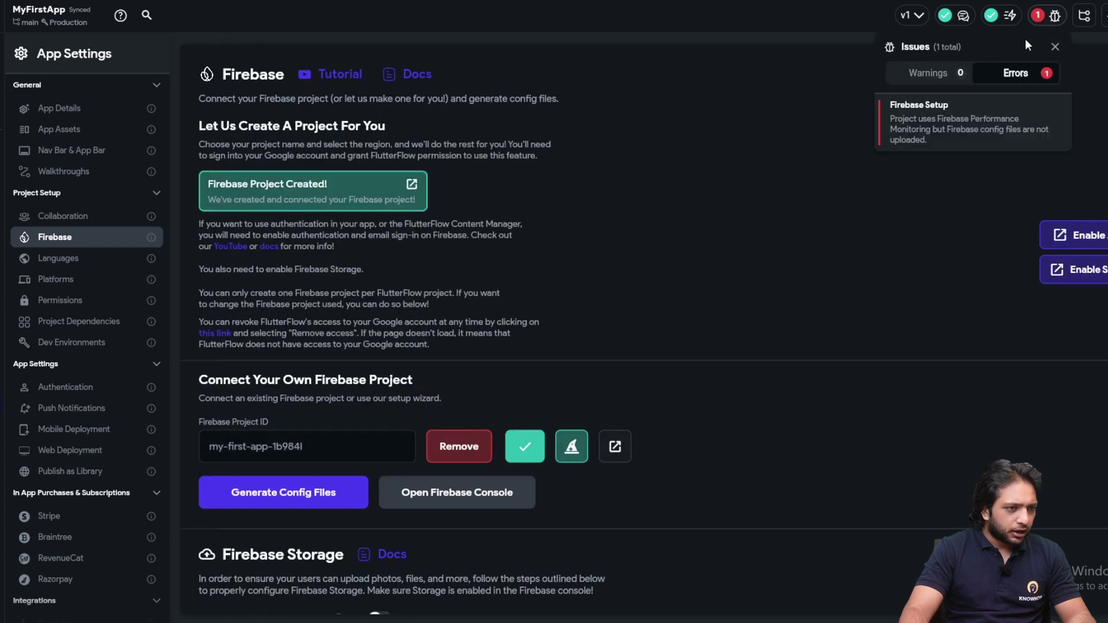
click(801, 123)
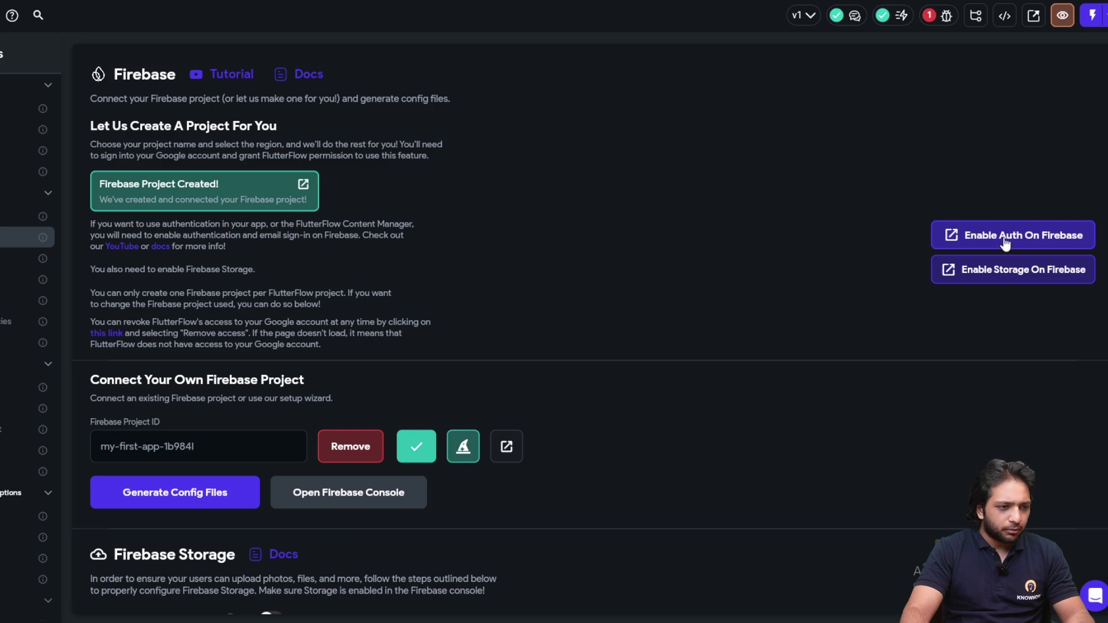
click(1006, 241)
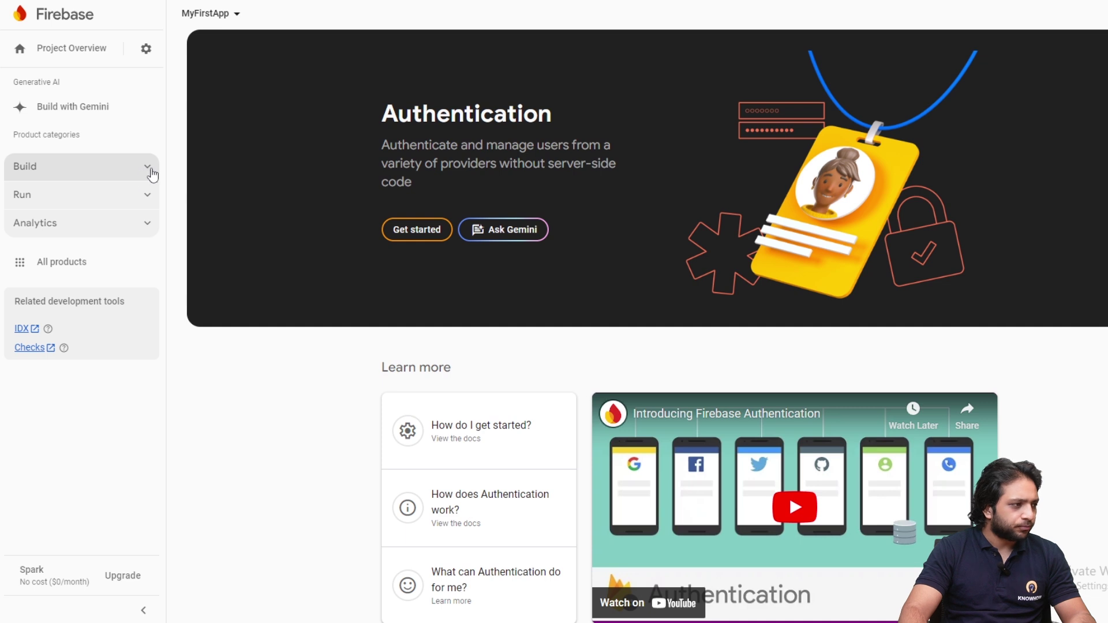
Enable the Email/Password provider with email link sign-in in Firebase Authentication and save
click(146, 173)
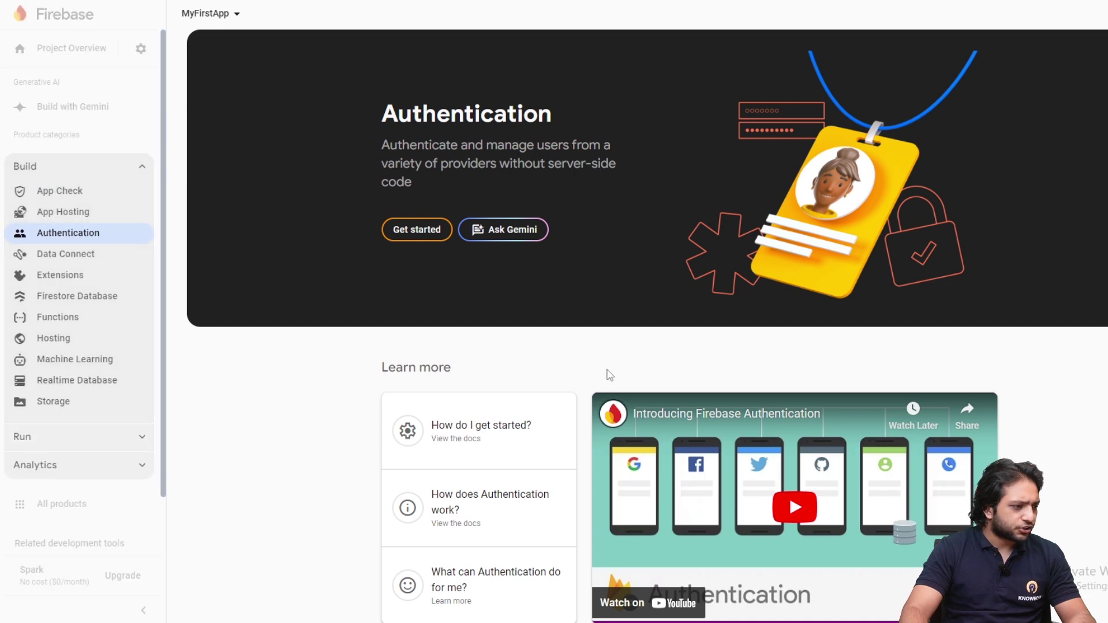
scroll(488, 392, down, 4)
scroll(484, 399, up, 3)
scroll(484, 398, up, 2)
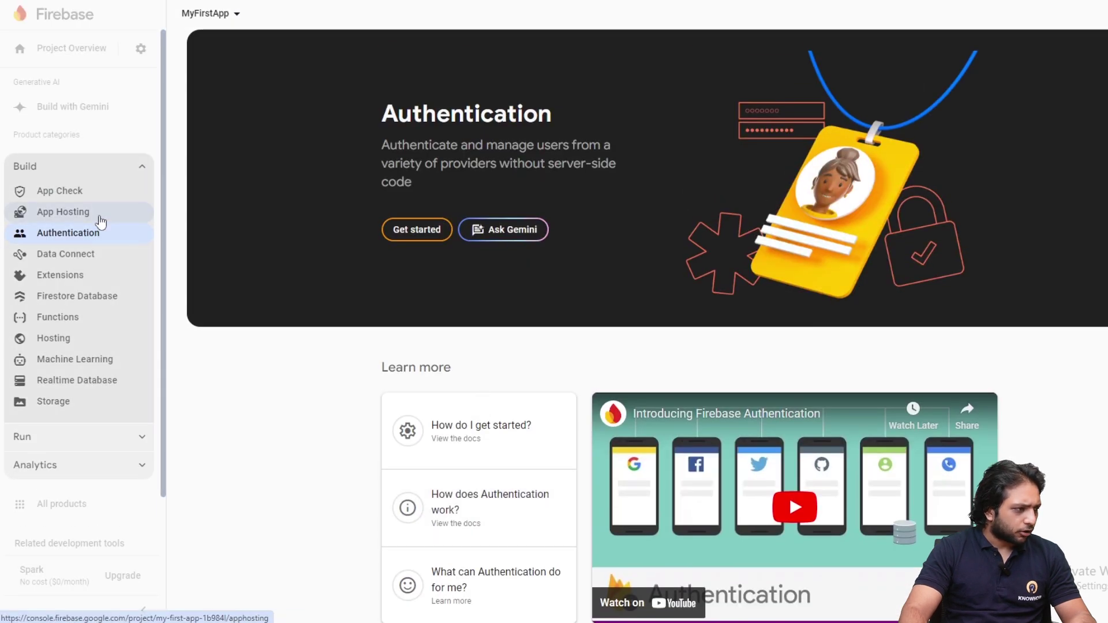
click(423, 233)
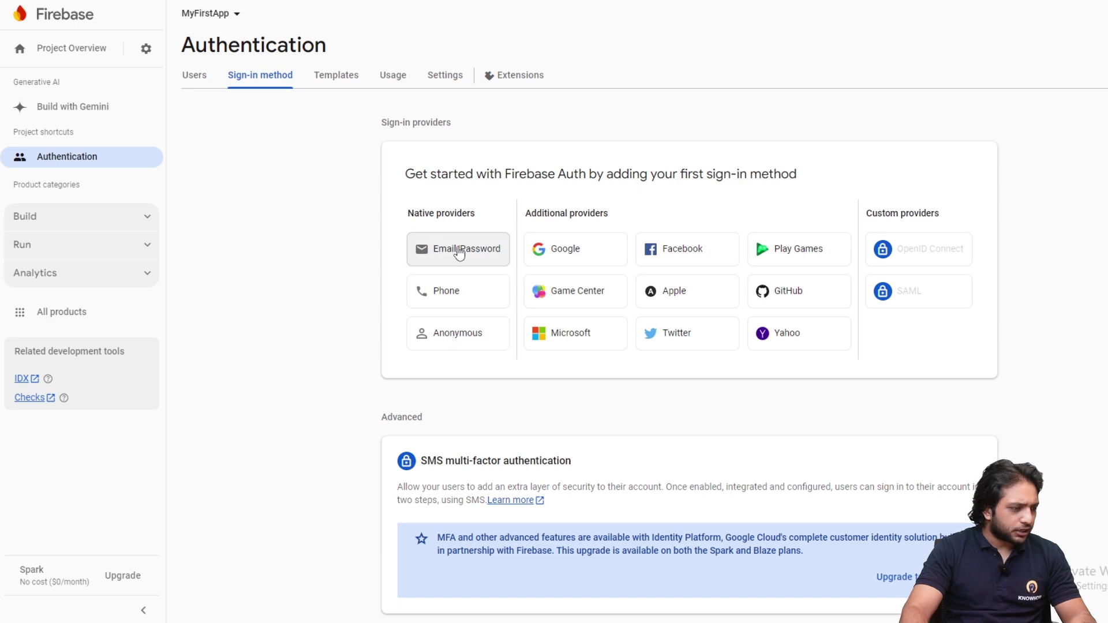
click(459, 253)
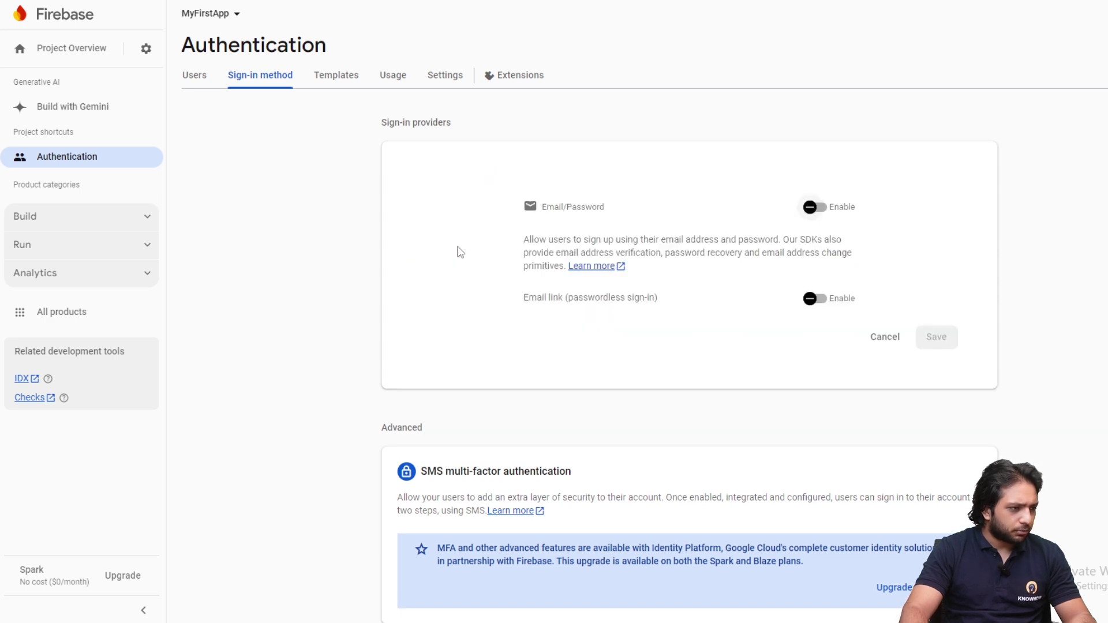
click(816, 207)
click(820, 301)
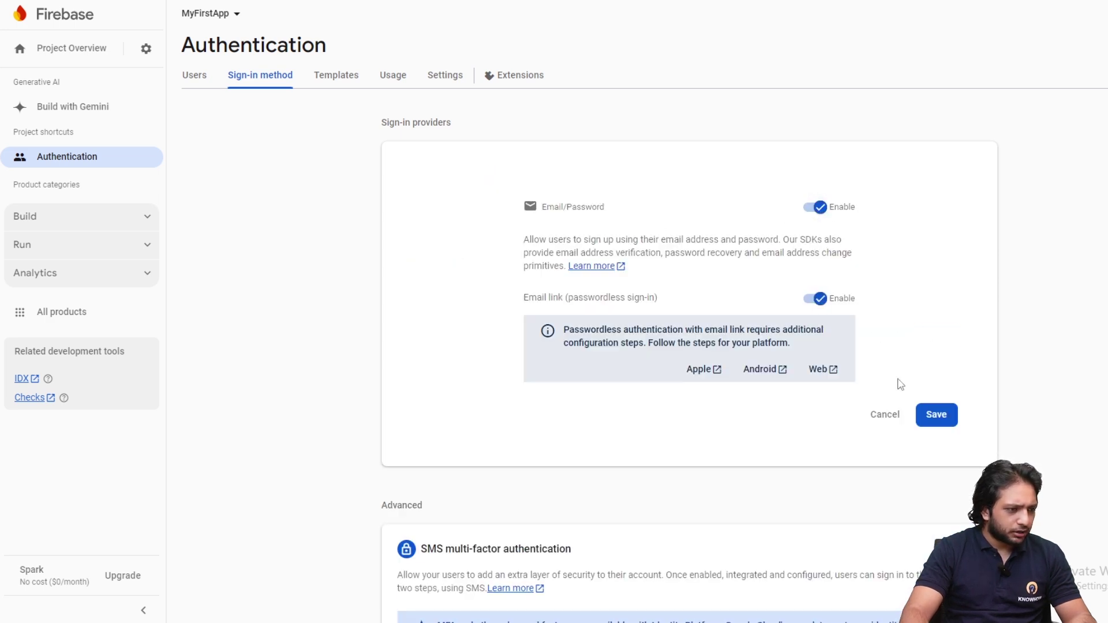
click(930, 420)
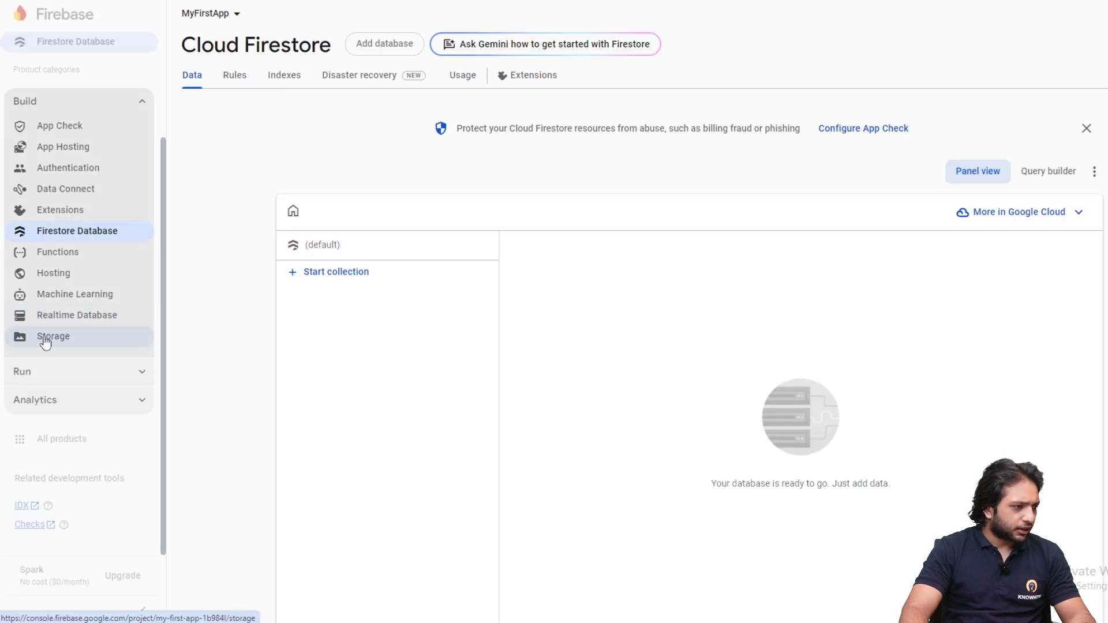
Create an empty default Cloud Storage bucket in Firebase and view its security rules
click(45, 341)
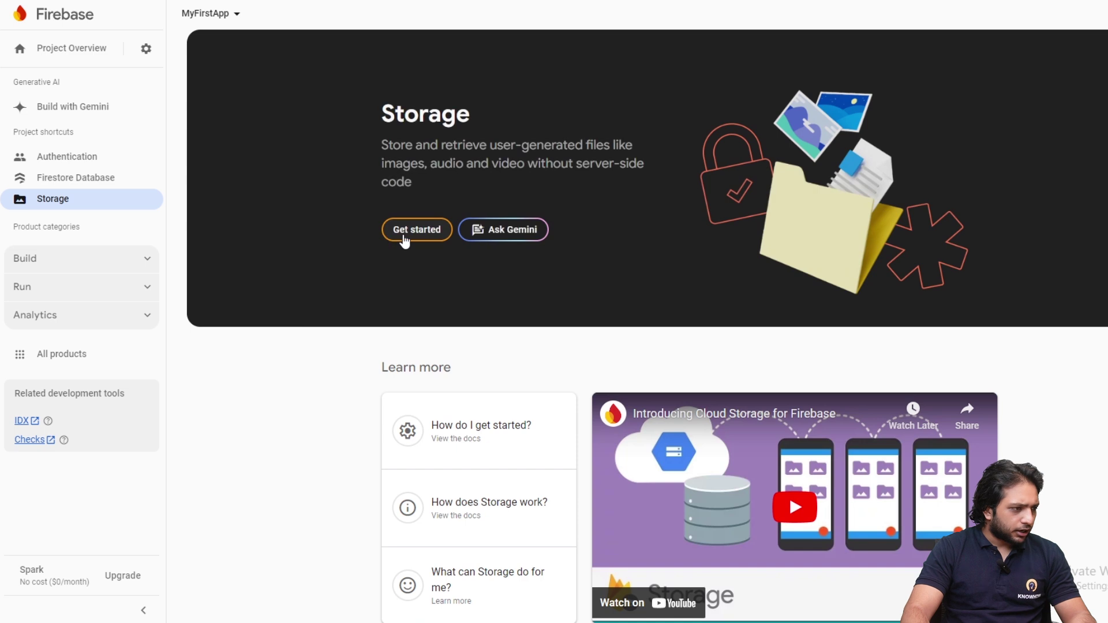
click(405, 240)
click(829, 464)
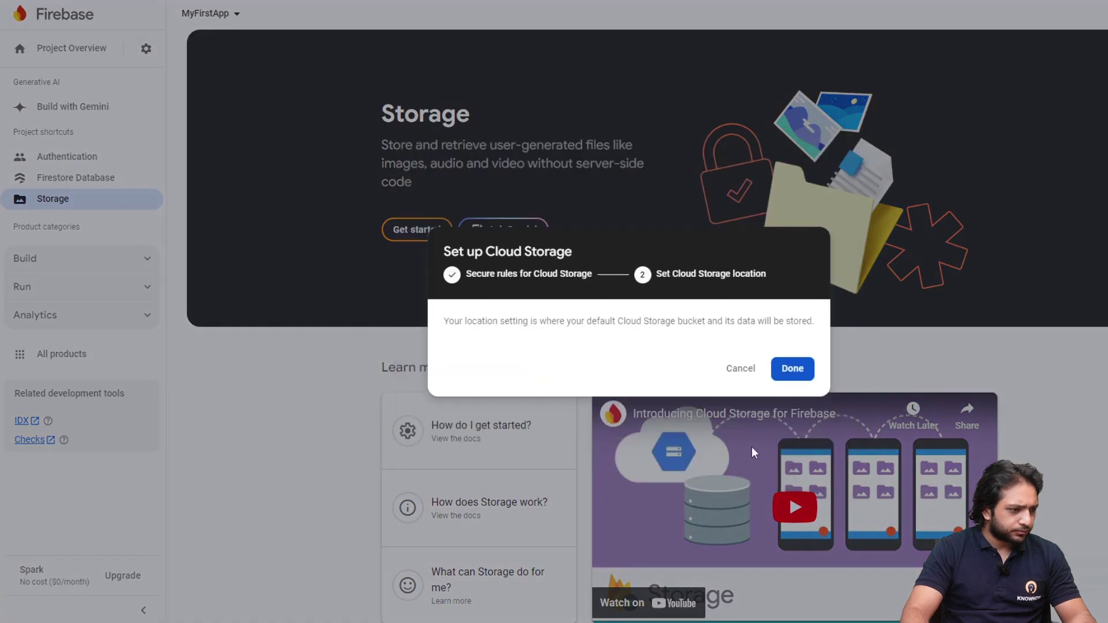
click(782, 391)
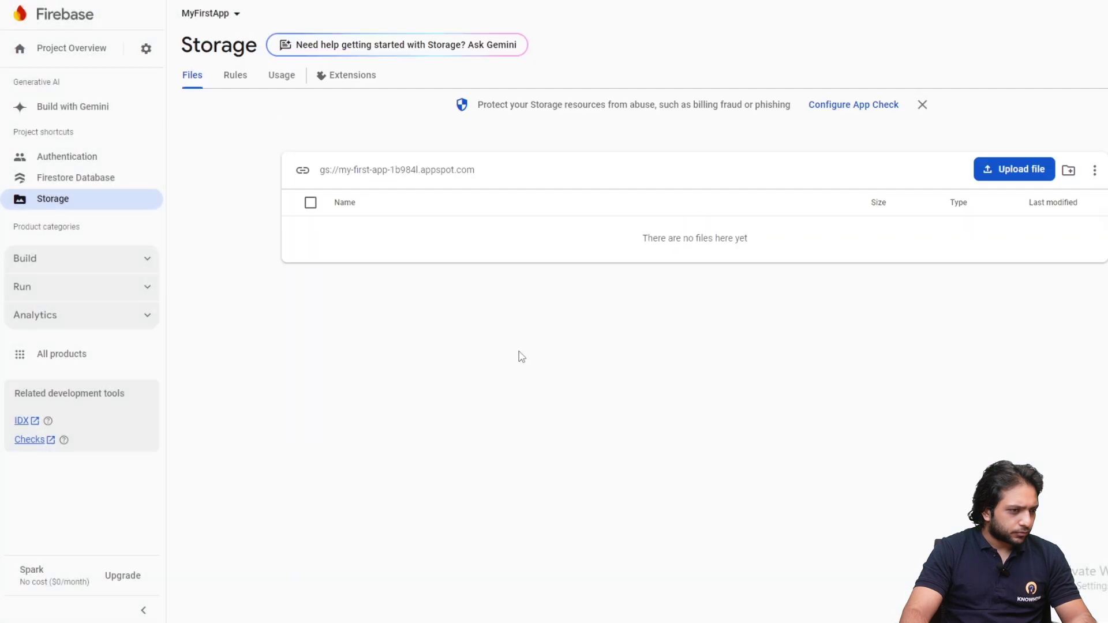
click(242, 78)
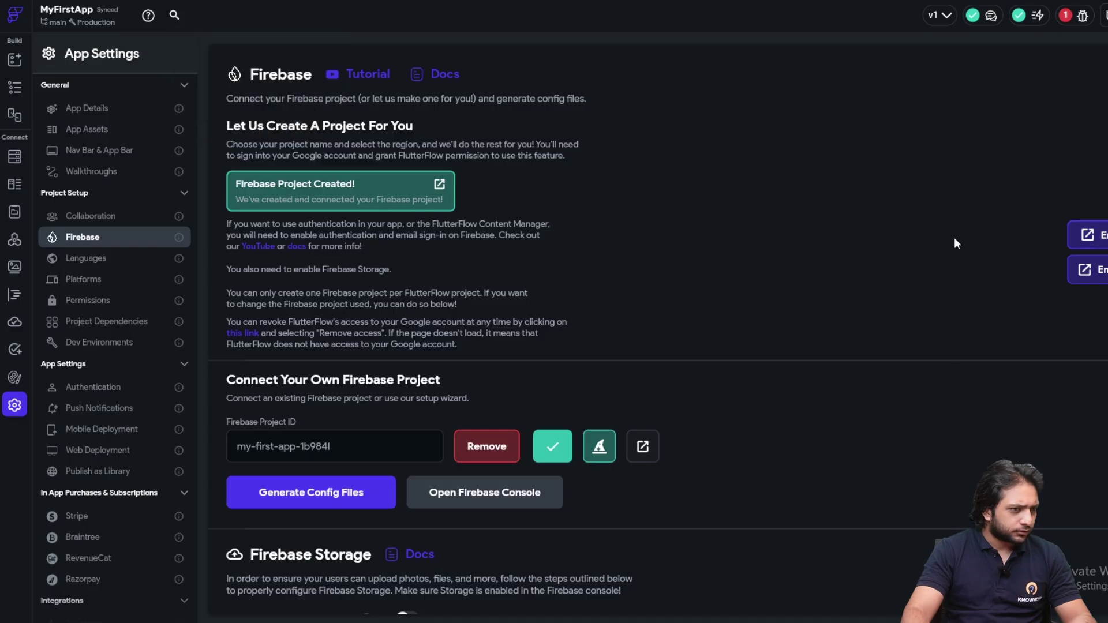
Generate the Firebase config files for the FlutterFlow project
scroll(771, 309, down, 7)
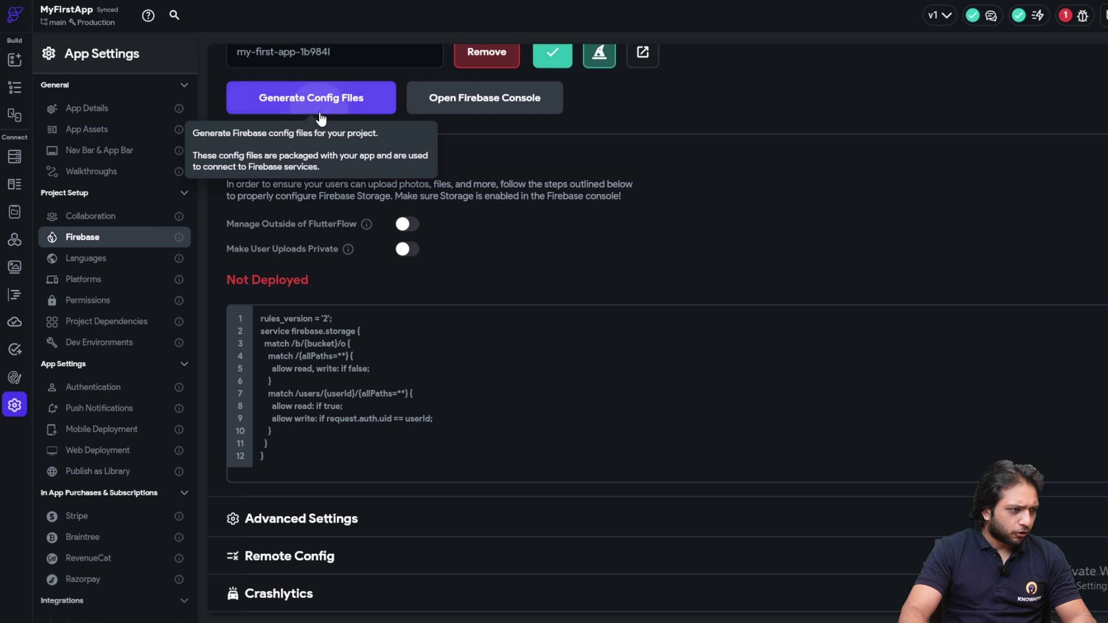
click(319, 107)
click(712, 468)
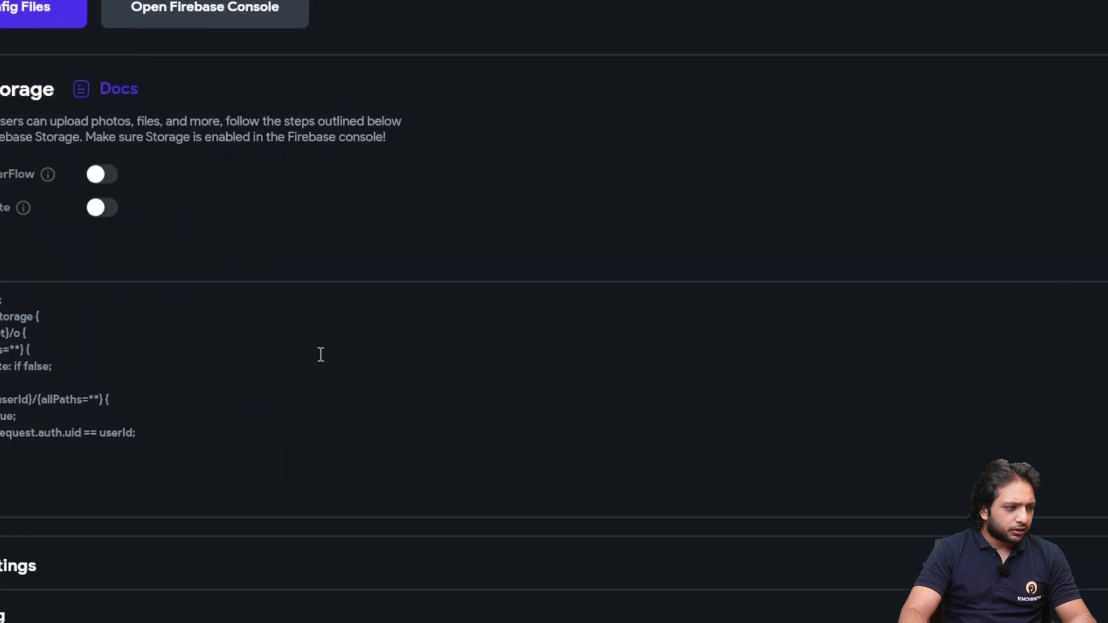
Deploy the Firebase Storage rules so storage reads Deployed
click(1041, 218)
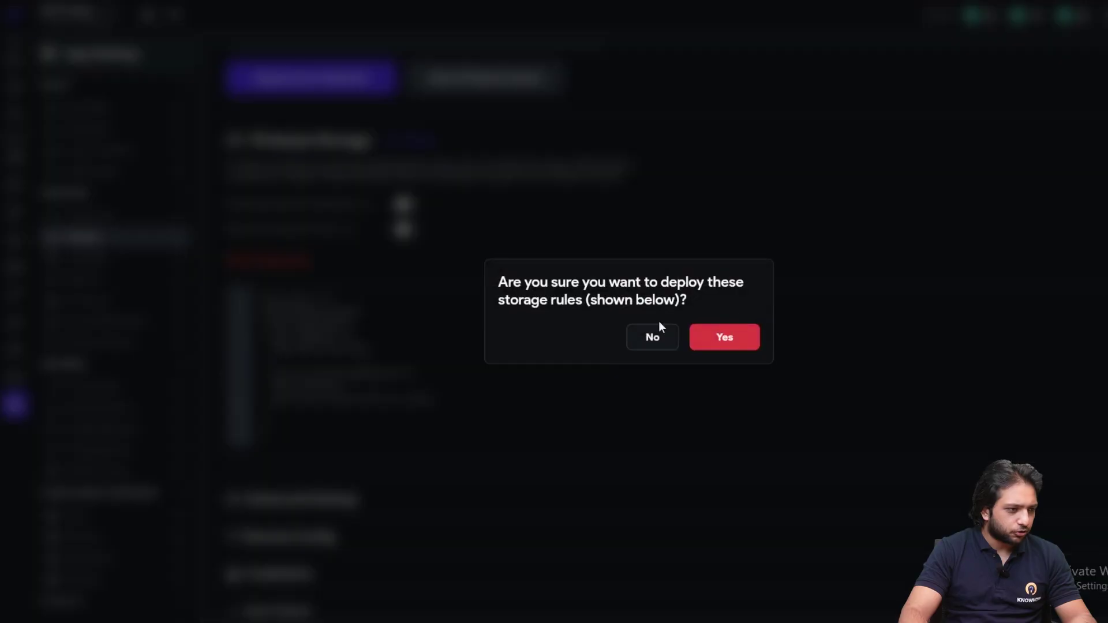
click(726, 338)
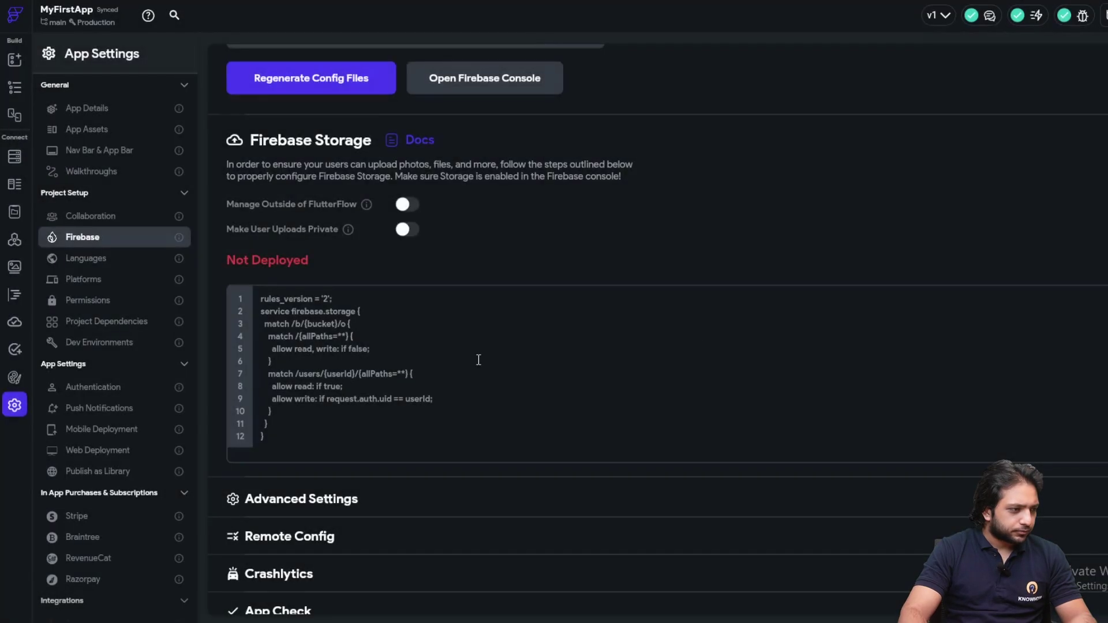
scroll(552, 312, down, 3)
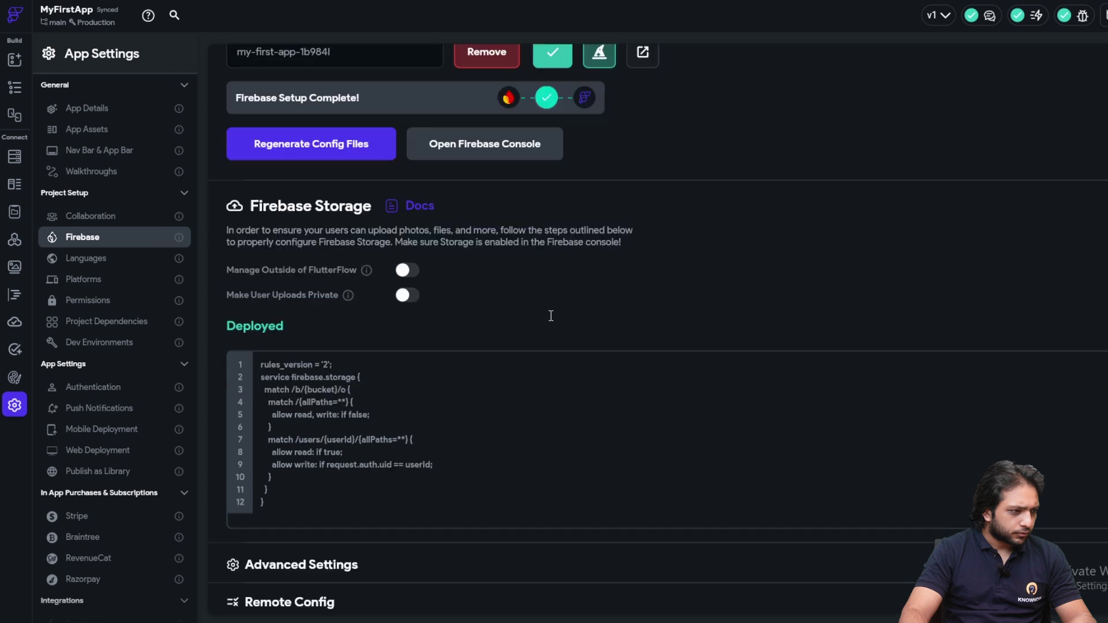
scroll(451, 340, up, 6)
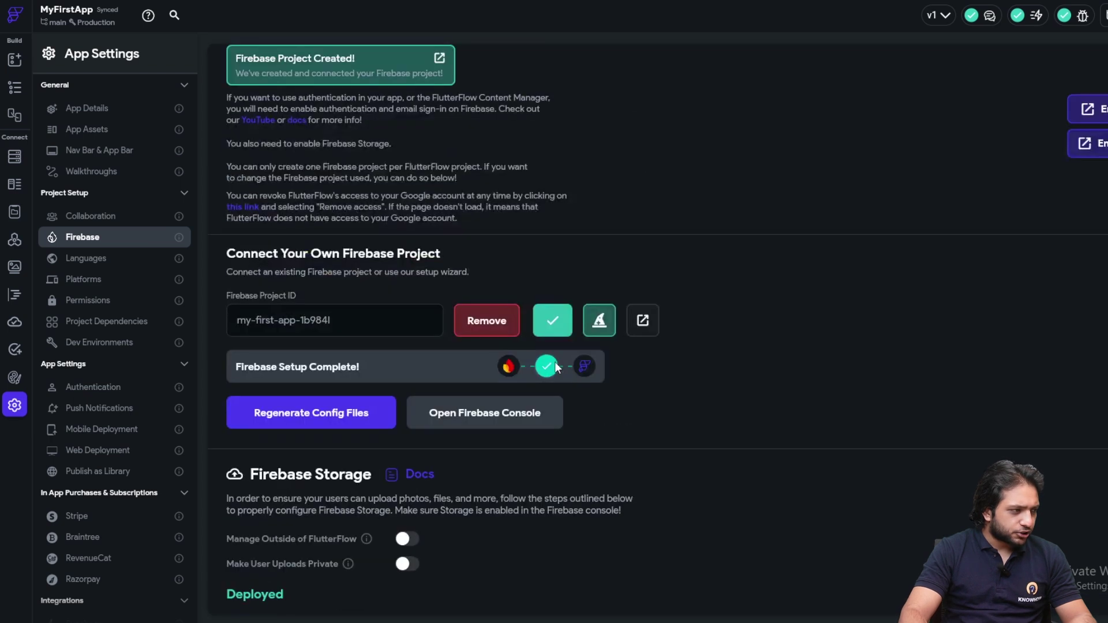
scroll(589, 362, down, 2)
scroll(511, 430, up, 5)
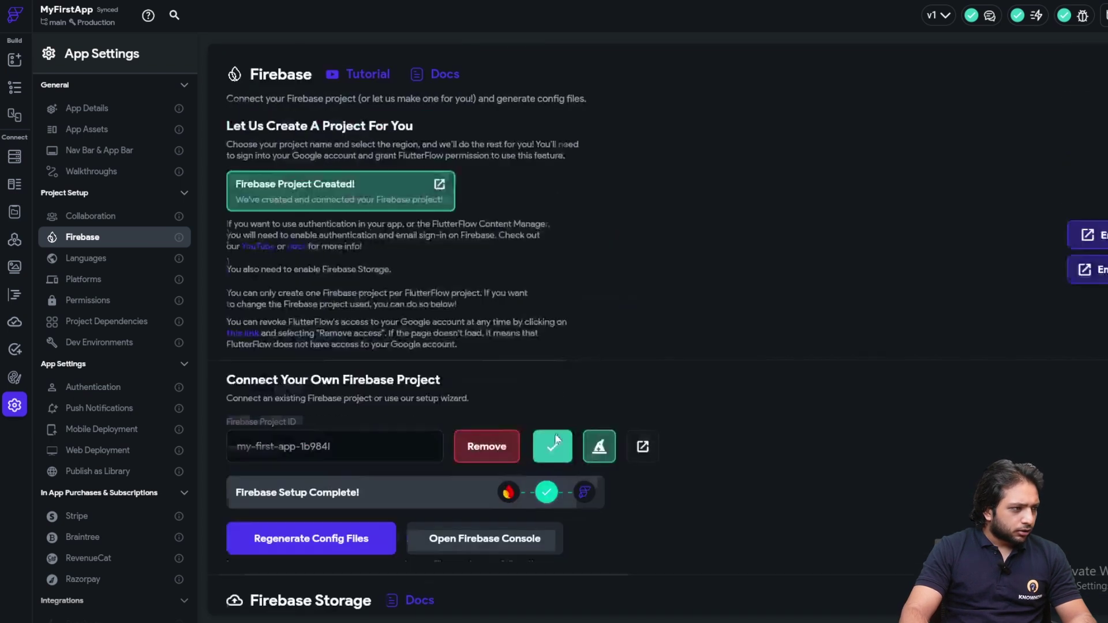
Create a 'users' Firestore collection prefilled with default user fields, then review the issues list
click(14, 157)
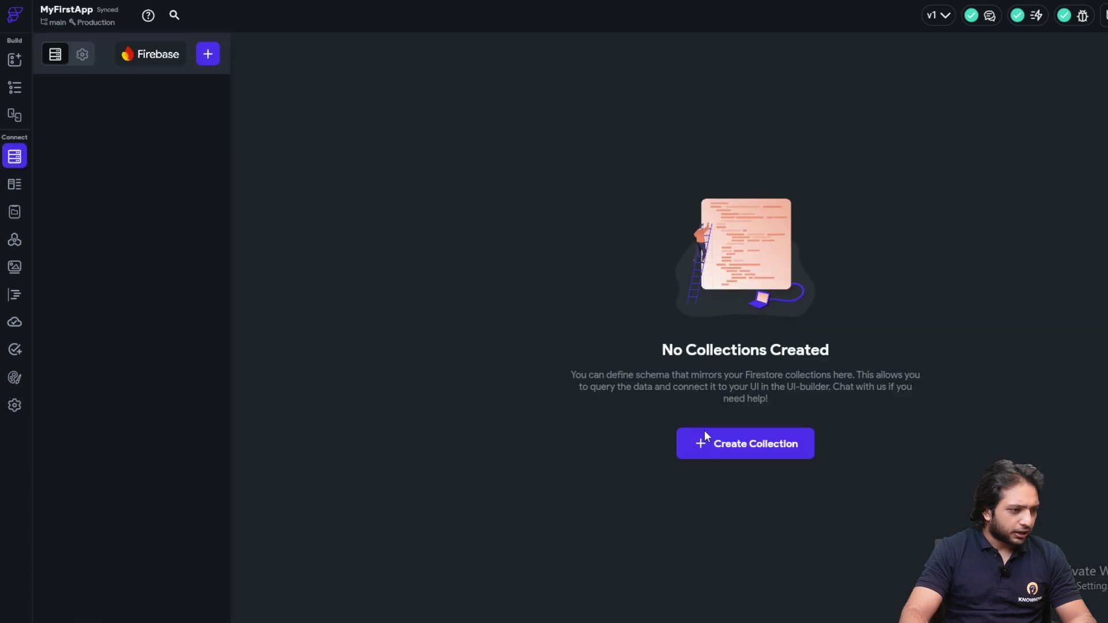
click(705, 434)
text(users)
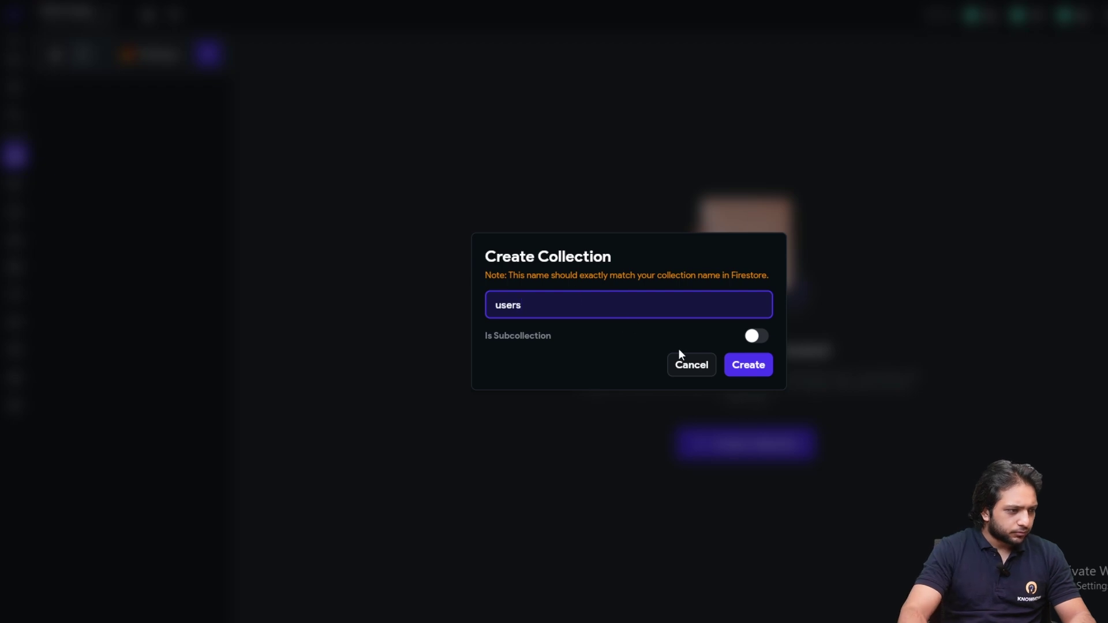
click(758, 371)
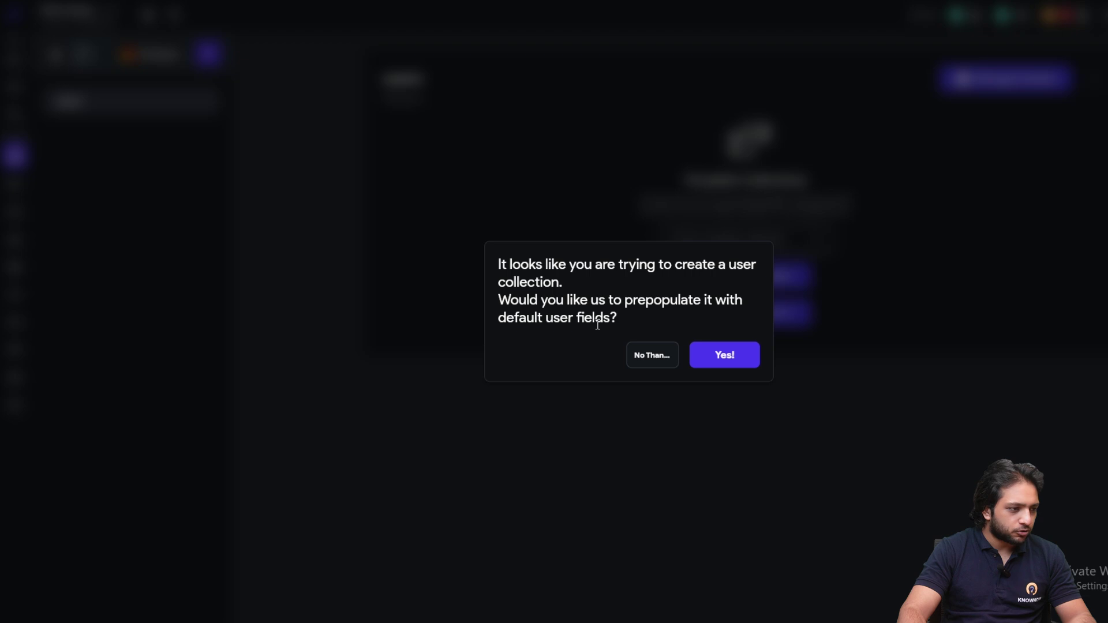
click(714, 355)
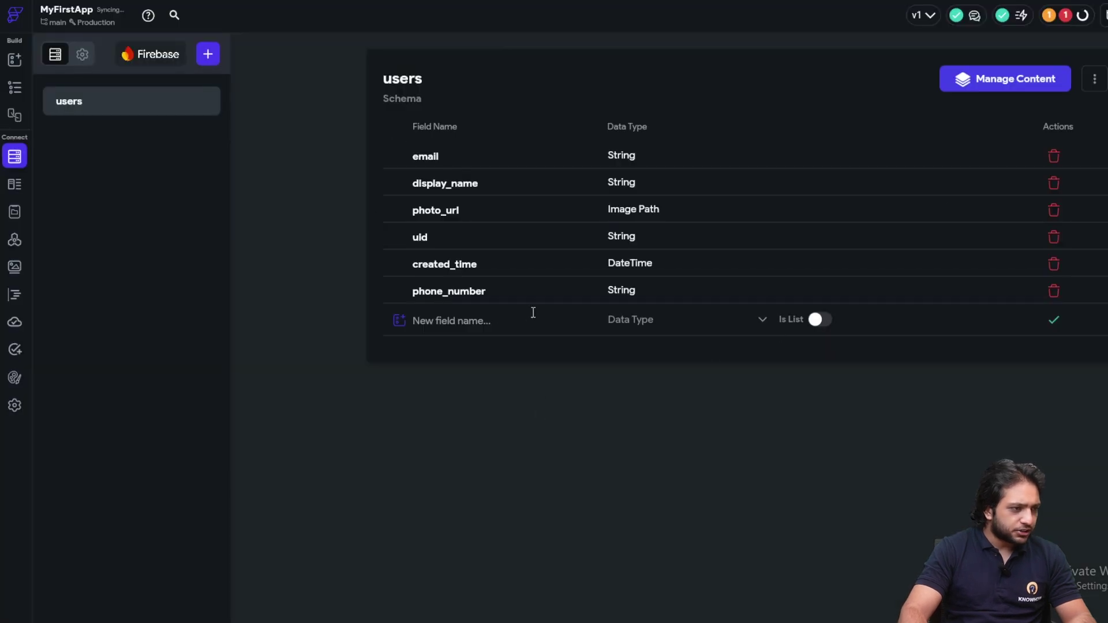
click(1048, 17)
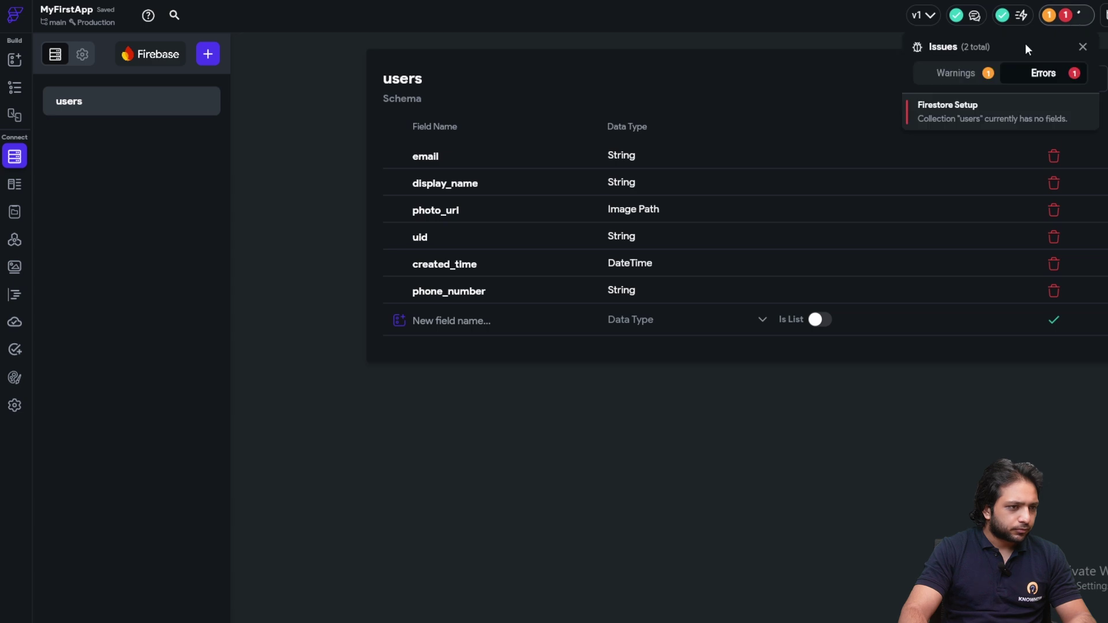
click(704, 60)
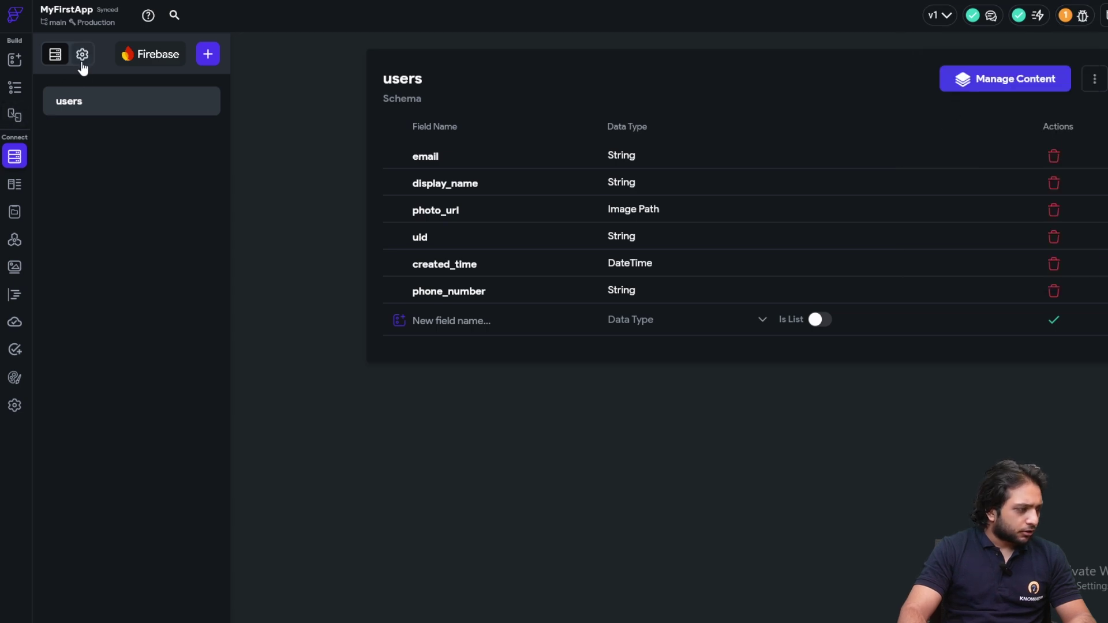
Open the Firestore settings and start deploying the Firestore security rules
click(82, 54)
scroll(357, 193, down, 2)
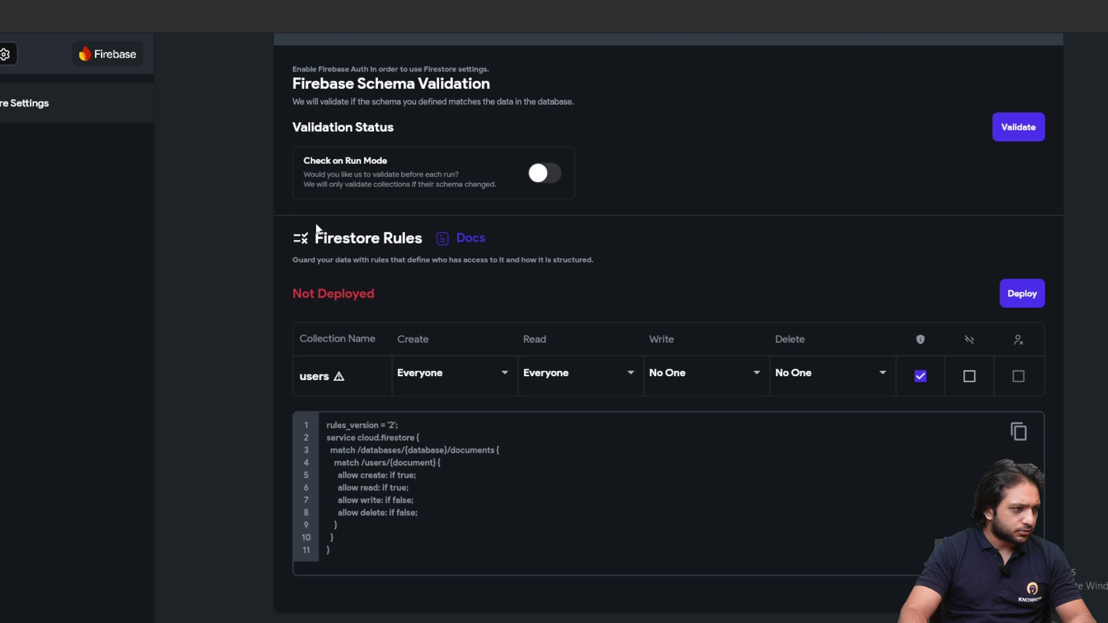
scroll(317, 229, up, 2)
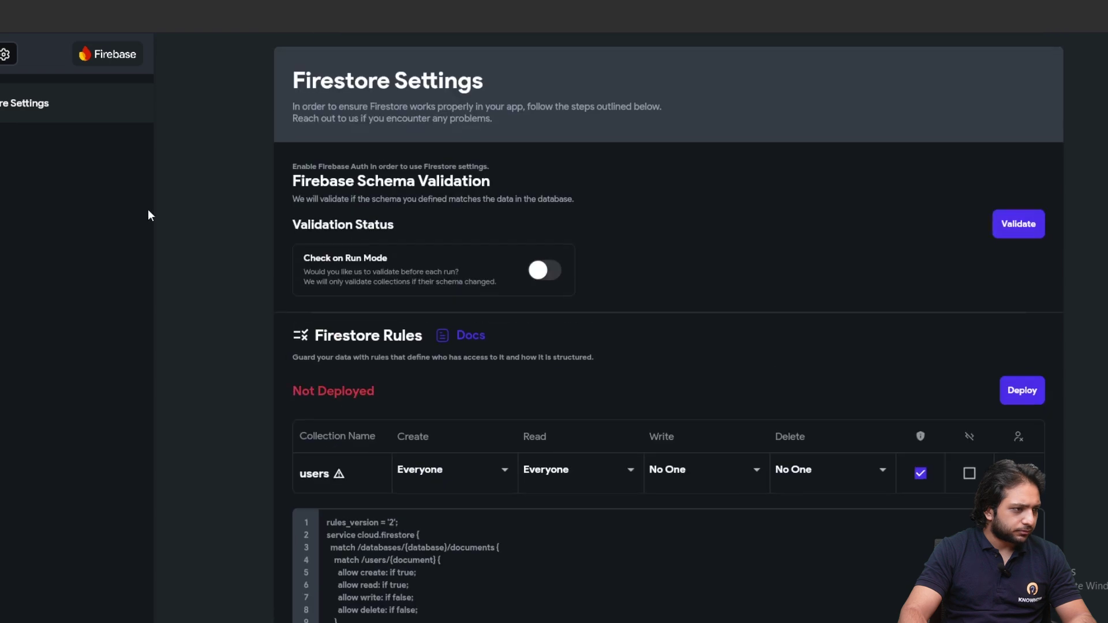
scroll(526, 281, down, 2)
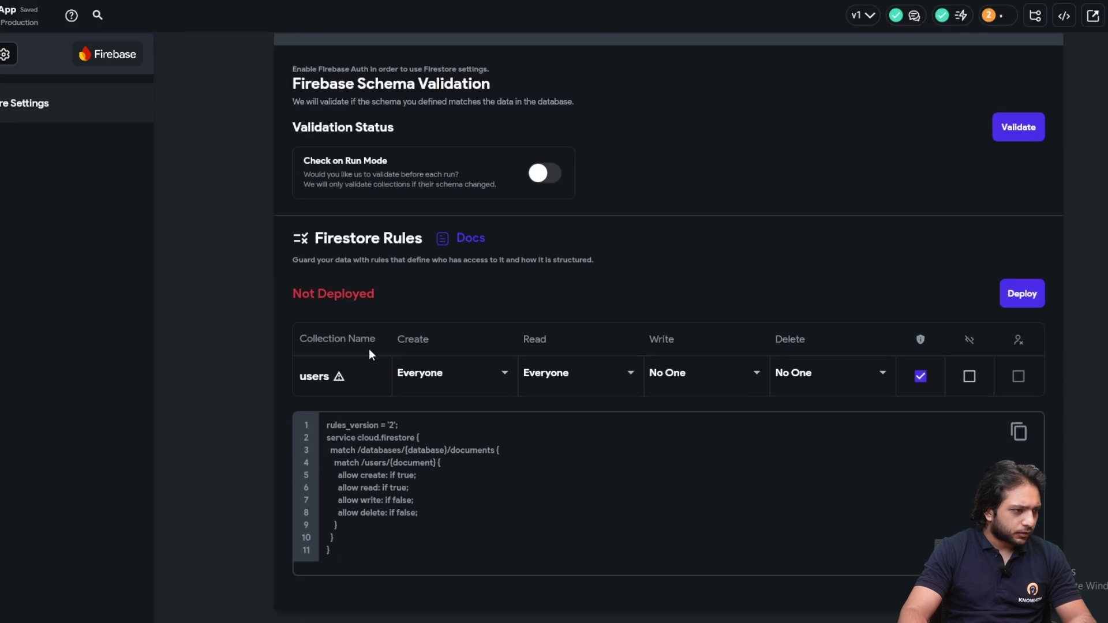
click(1021, 294)
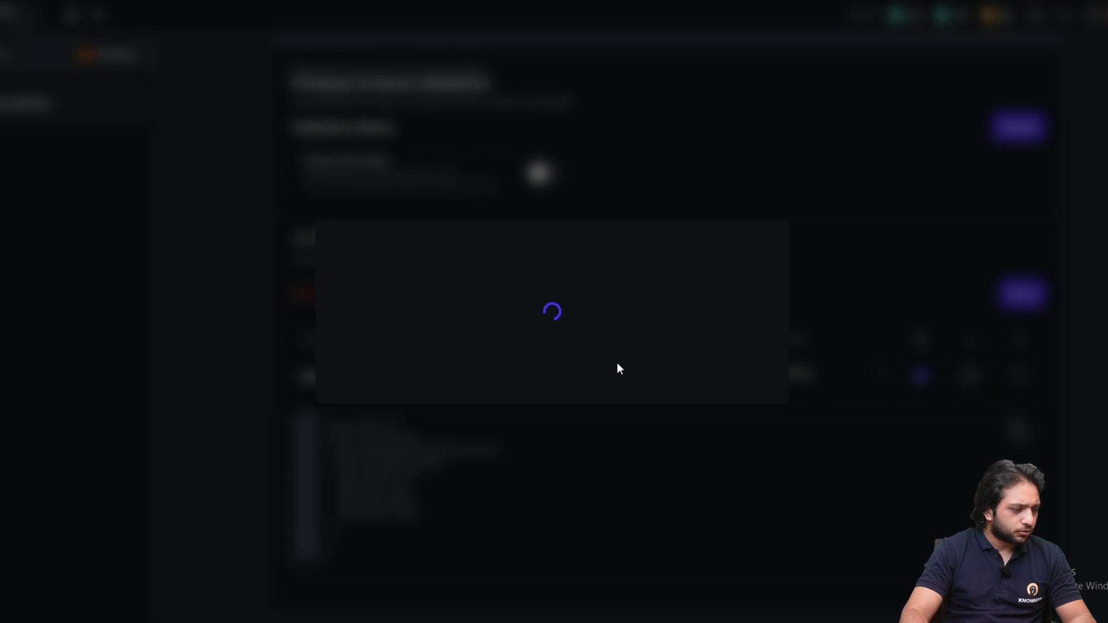
scroll(602, 365, down, 1)
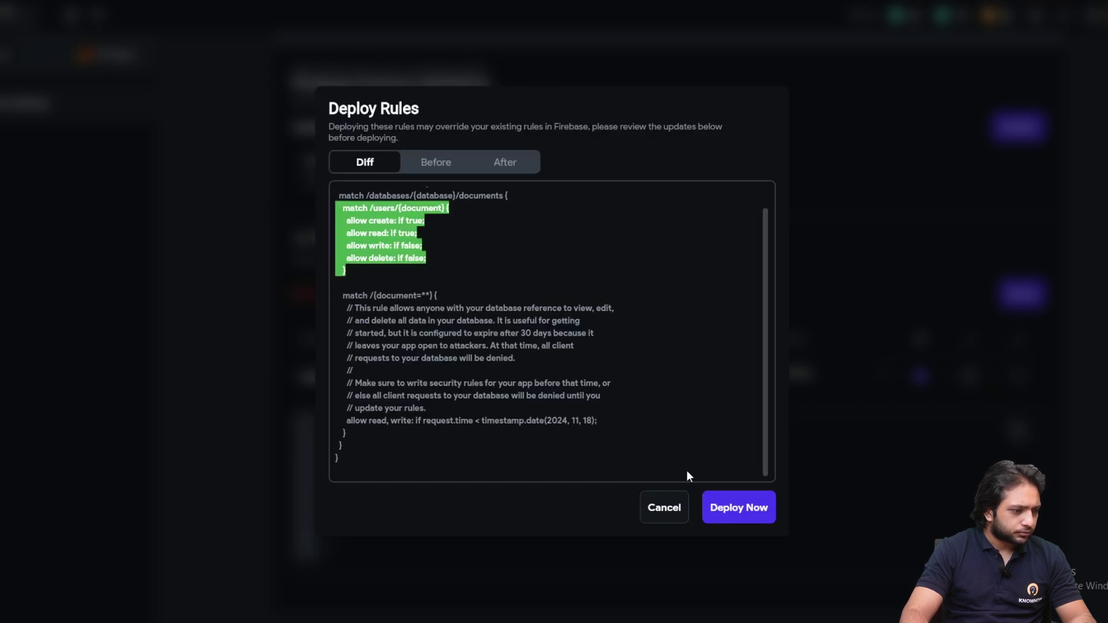
click(731, 516)
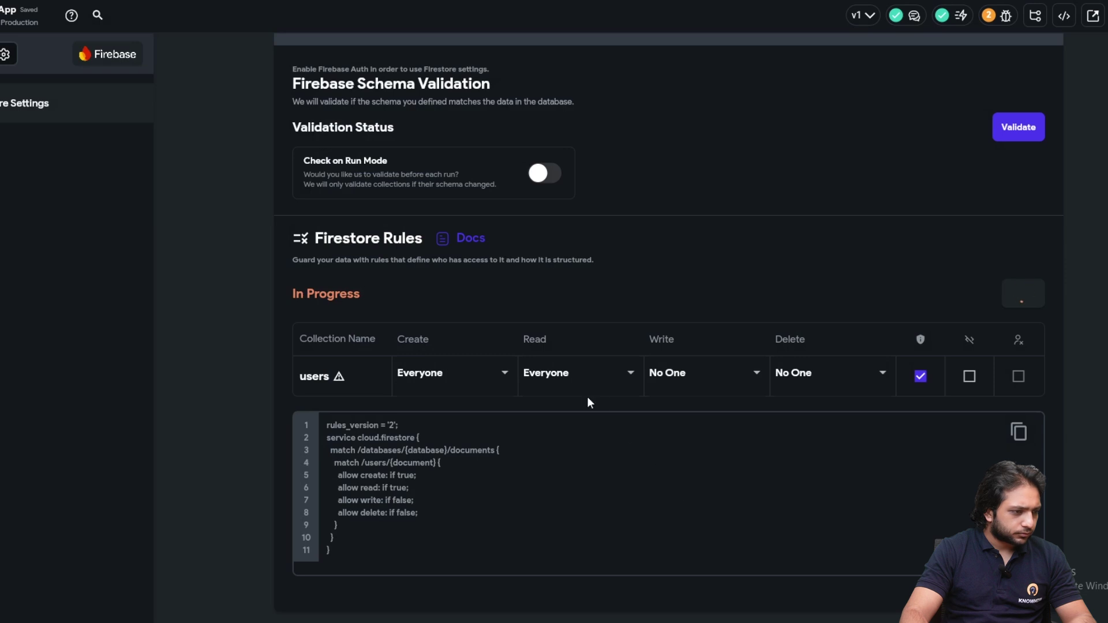
Set the users collection's Write and Delete permissions to Everyone, keeping Read as Everyone
click(701, 386)
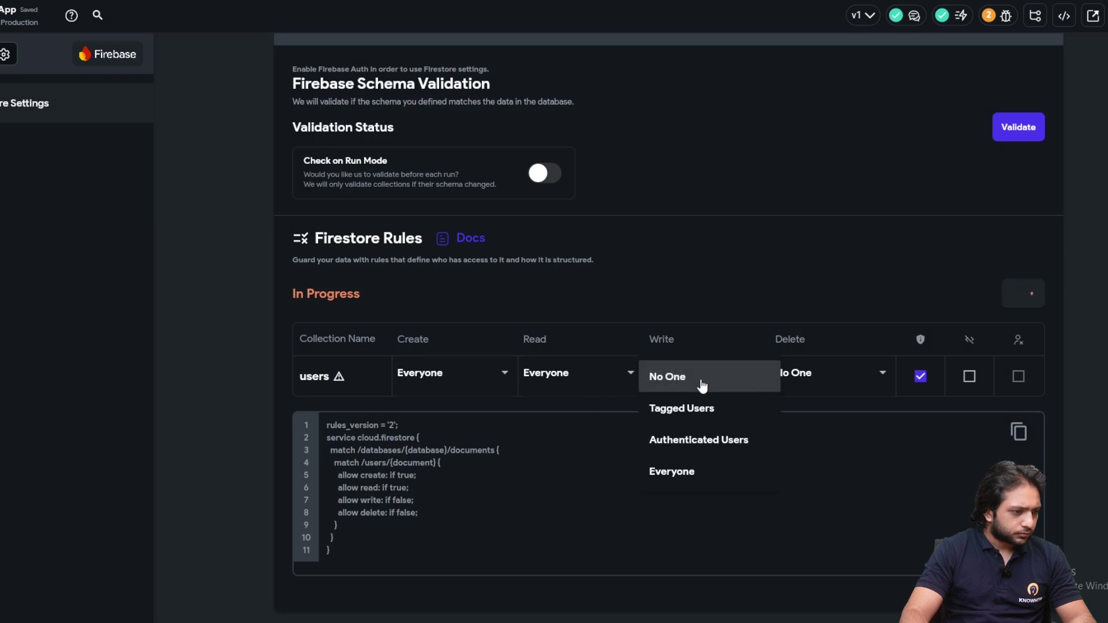
click(698, 427)
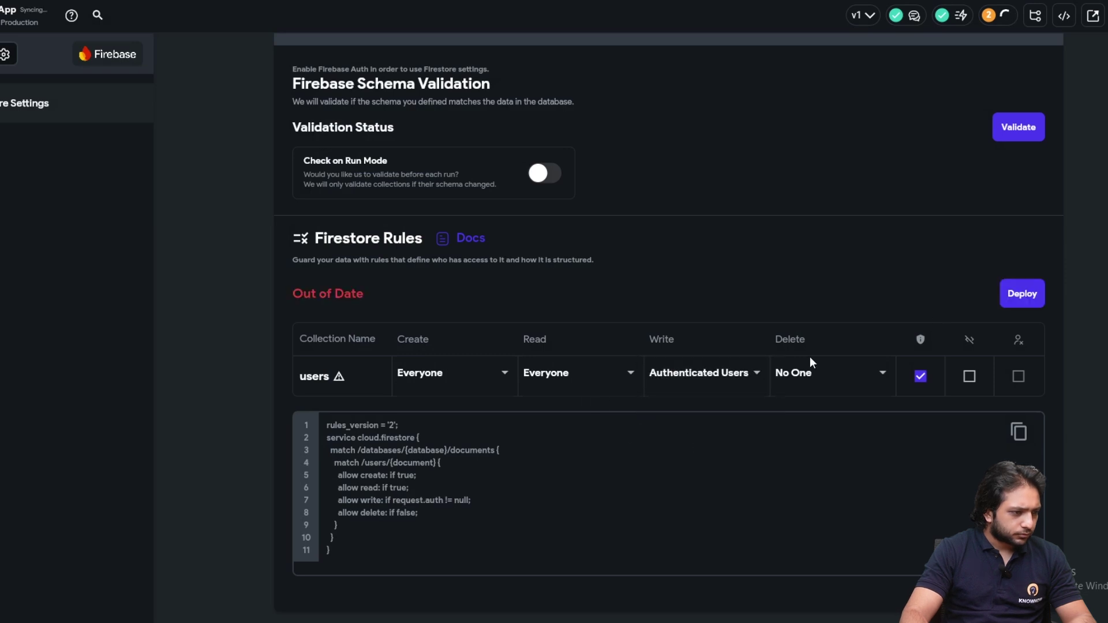
click(838, 376)
click(805, 441)
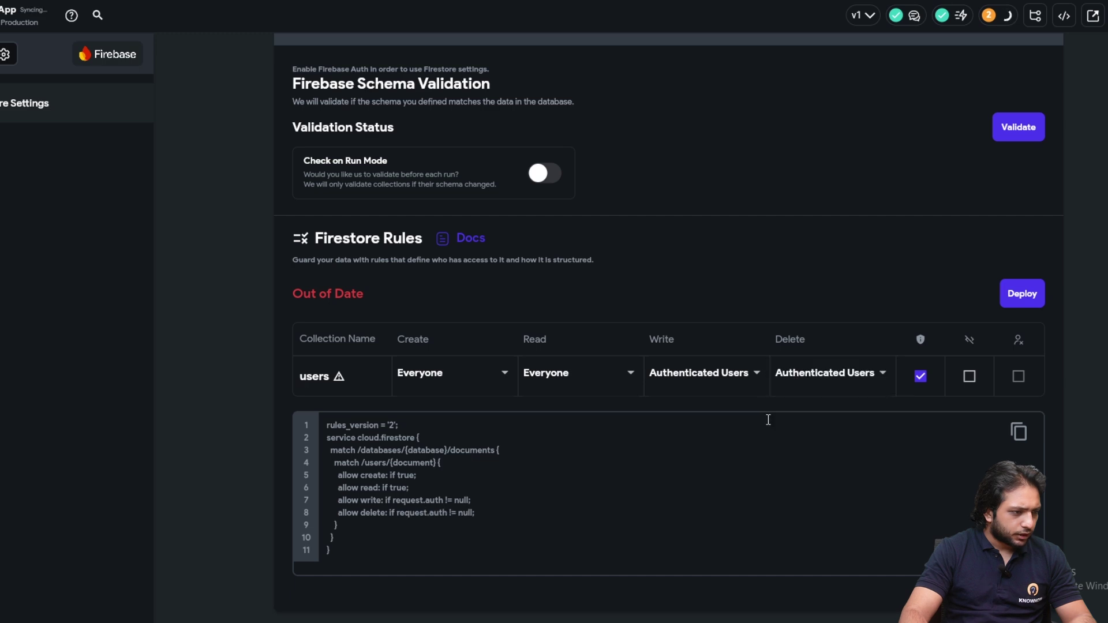
click(804, 386)
click(799, 410)
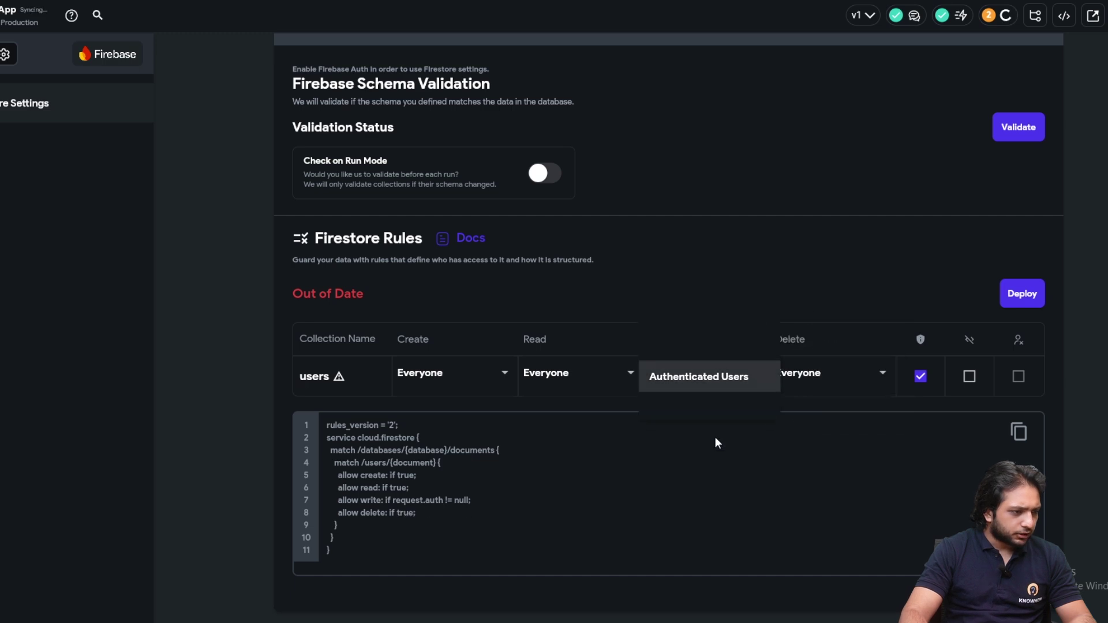
click(715, 412)
click(596, 384)
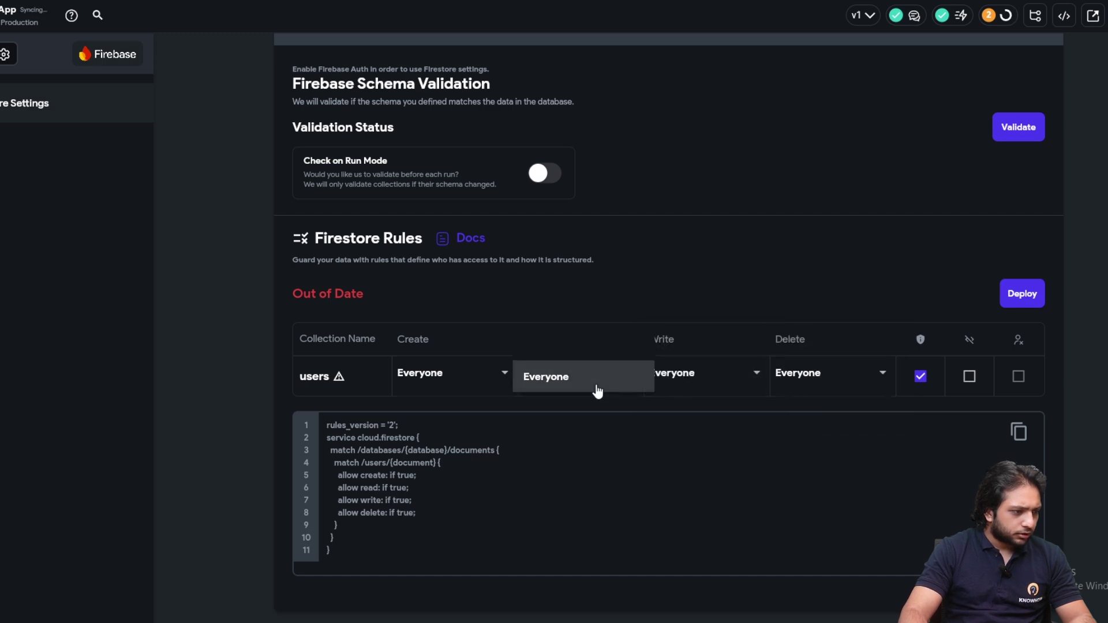
click(754, 297)
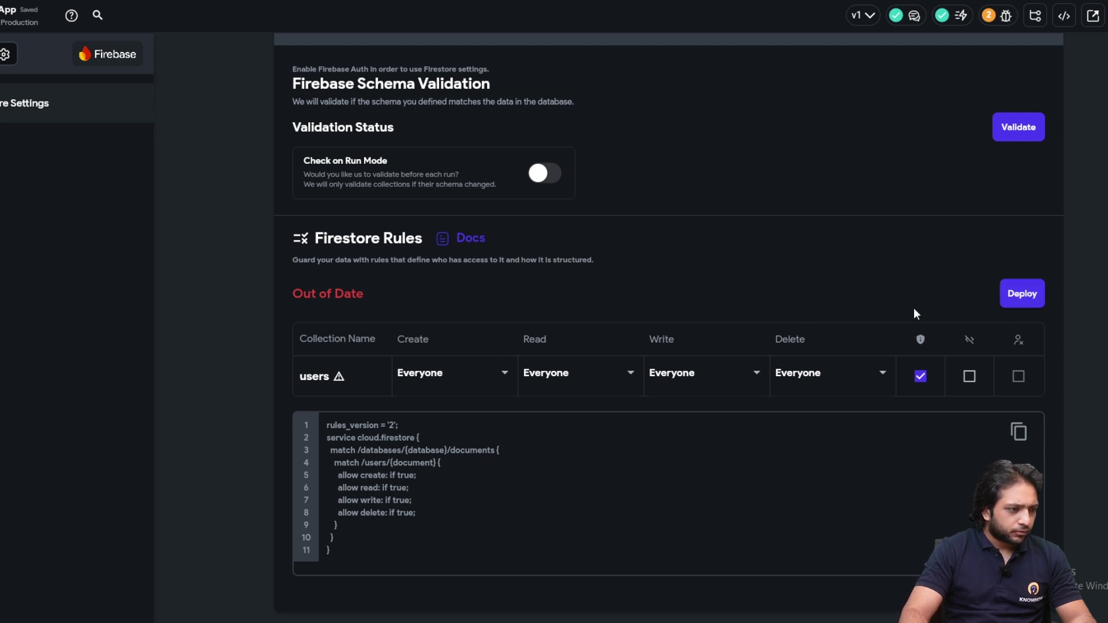
Deploy the revised Firestore rules and return to the collections schema view
click(1019, 310)
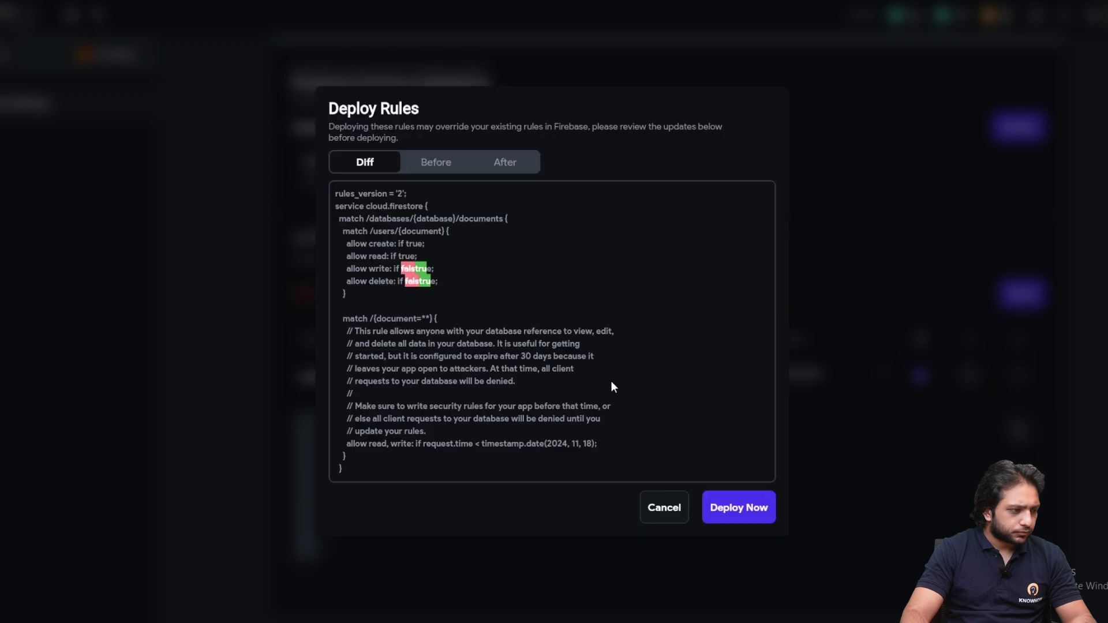
scroll(611, 381, down, 1)
click(713, 507)
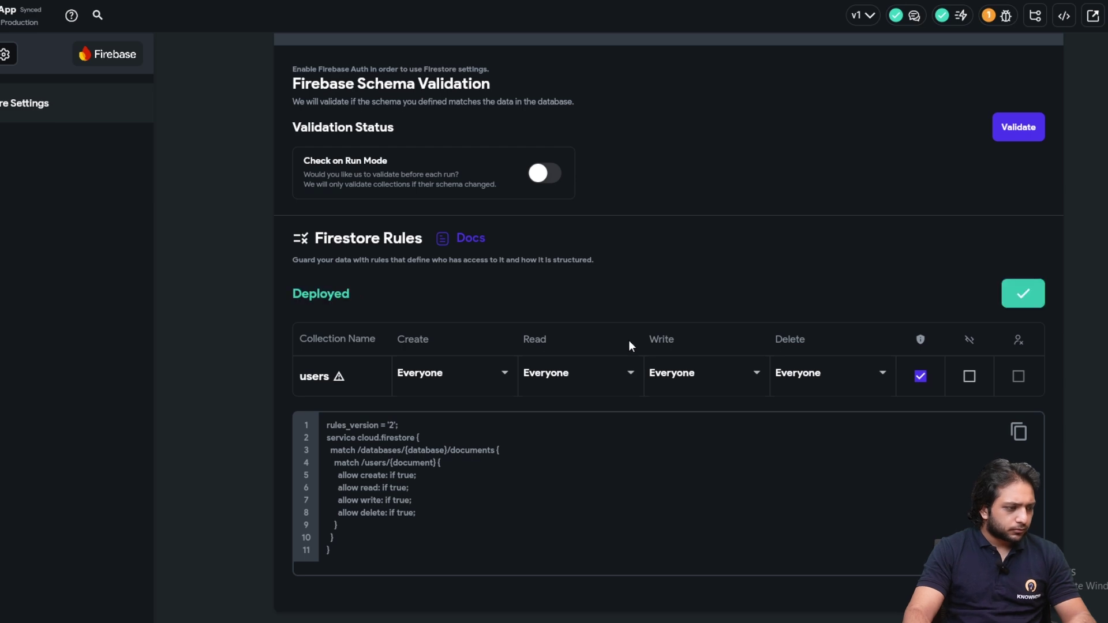
scroll(316, 300, up, 2)
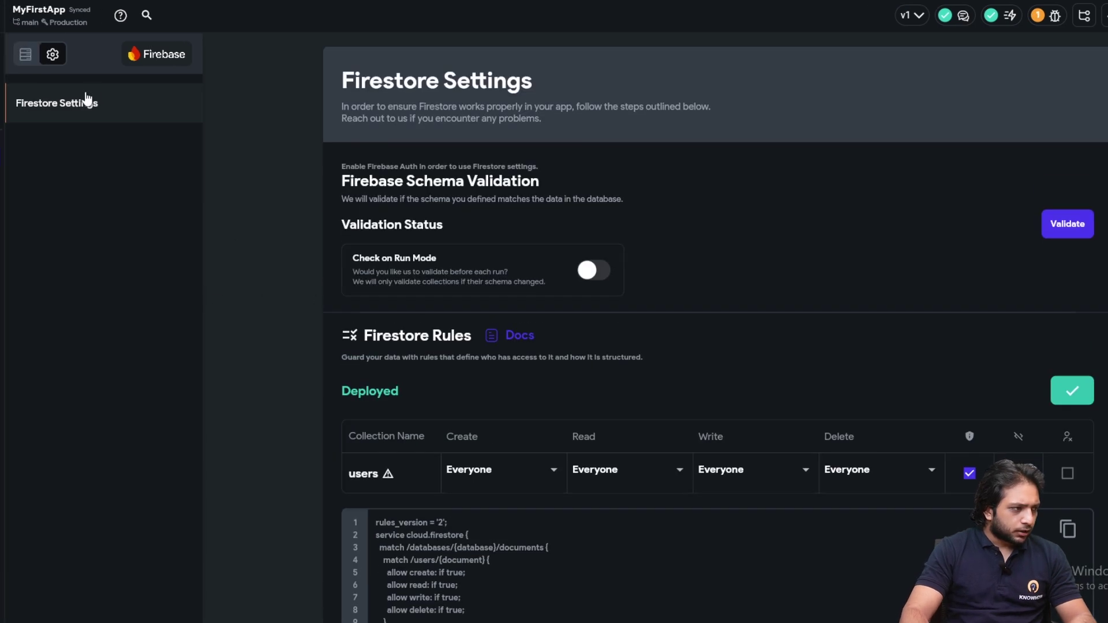
click(29, 65)
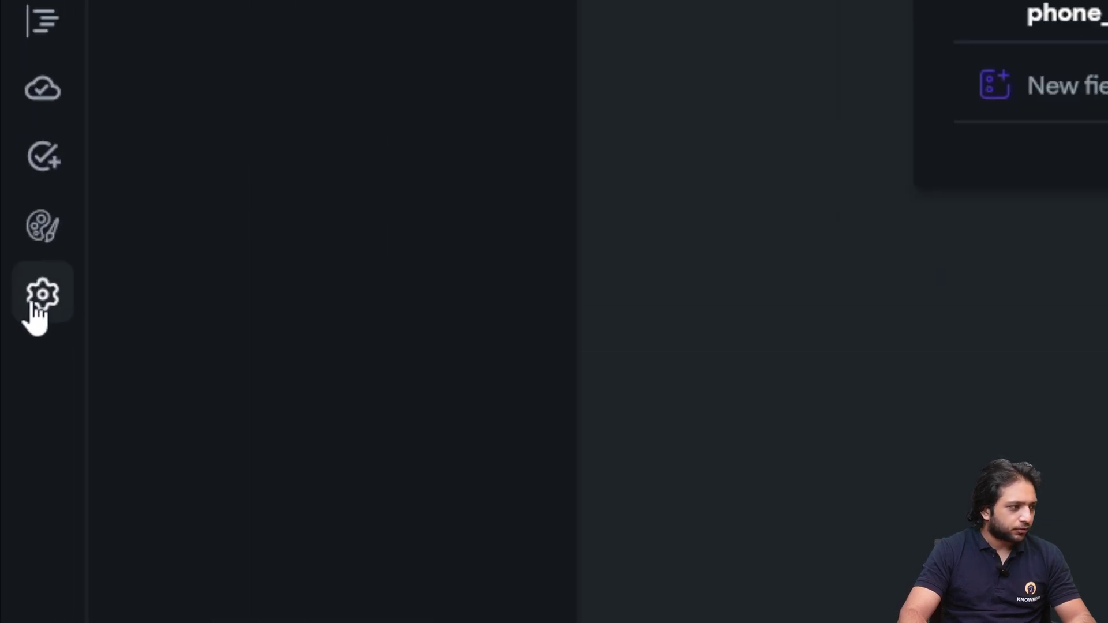
Enable Firebase authentication with SignIn as entry page and Newpage as logged-in page
click(40, 304)
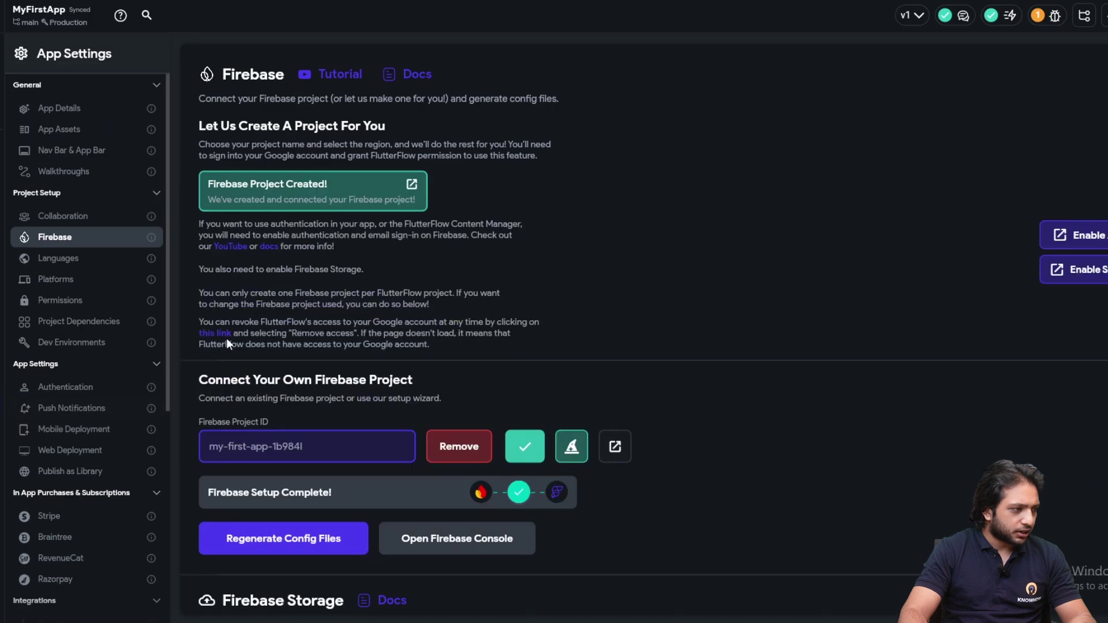
click(91, 395)
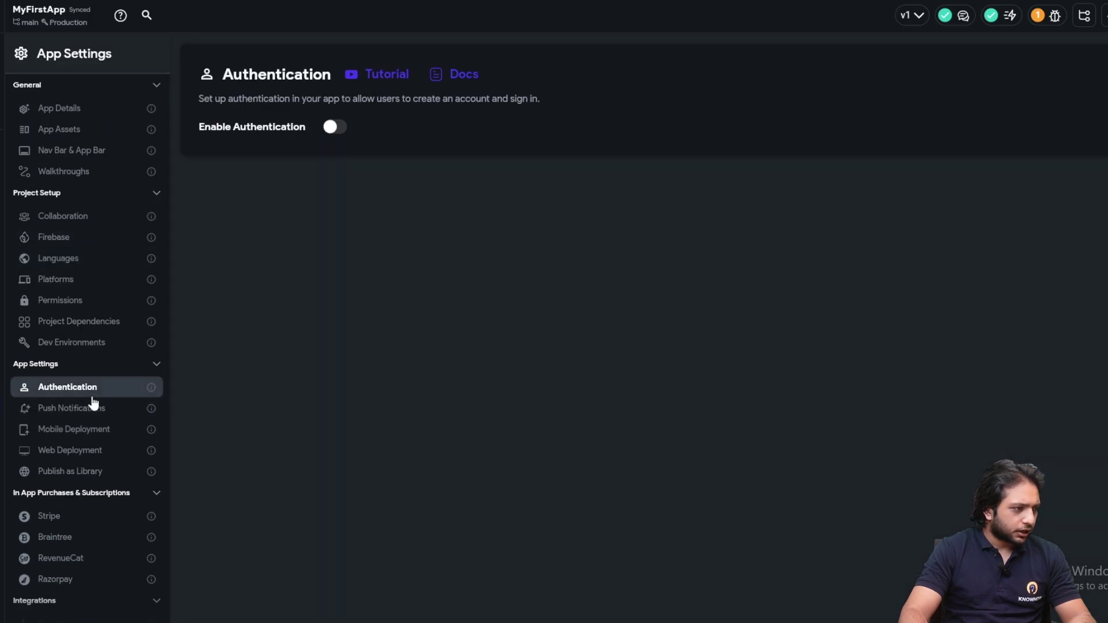
click(334, 128)
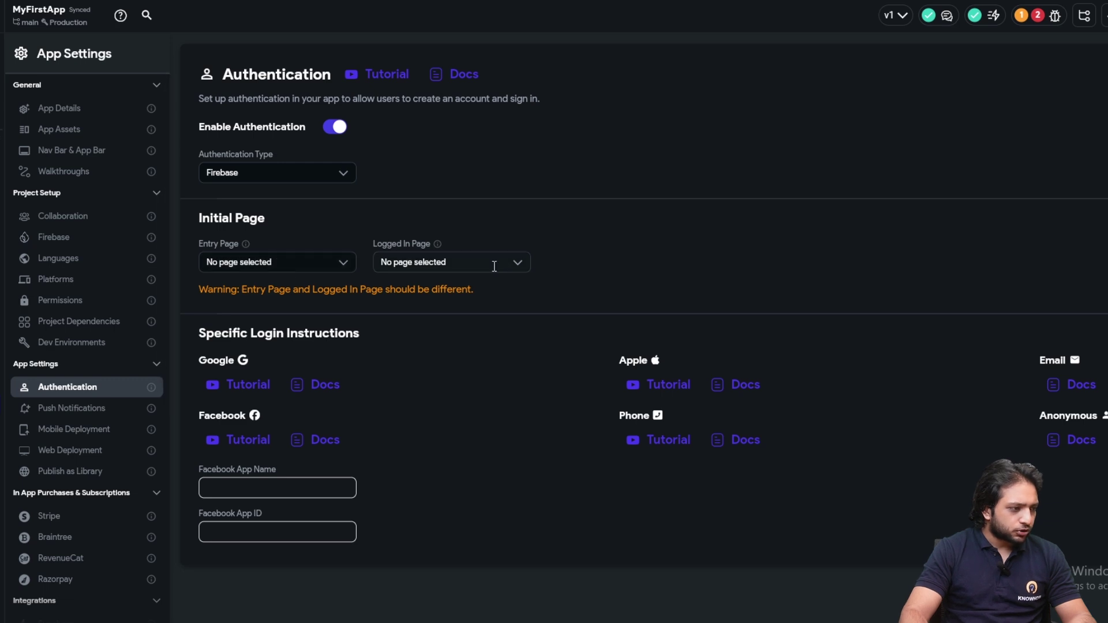
click(269, 260)
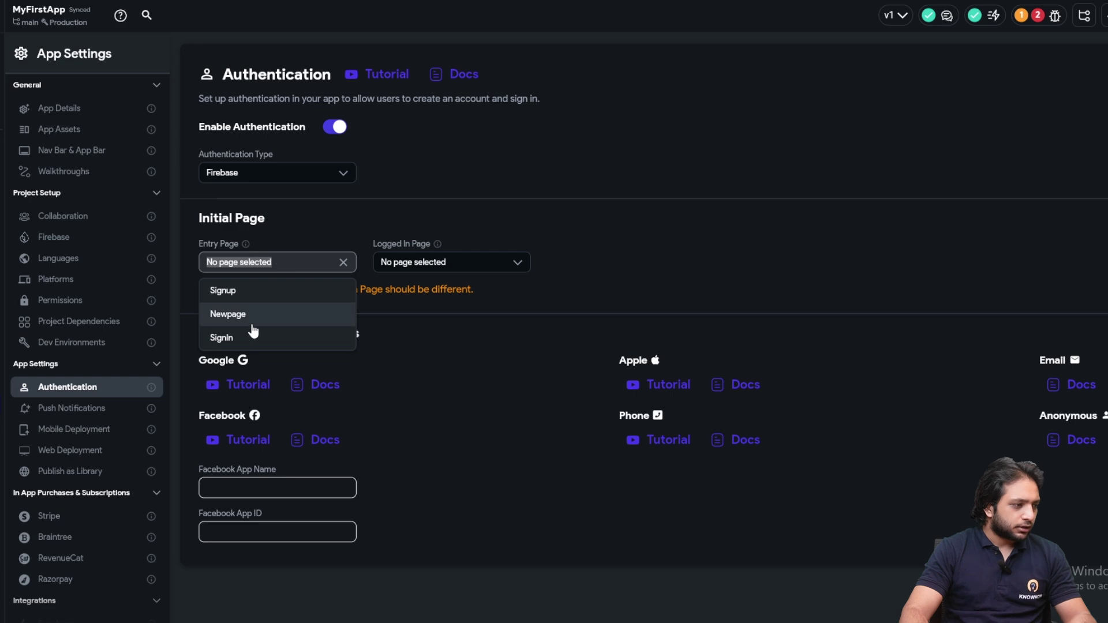
click(240, 340)
click(465, 267)
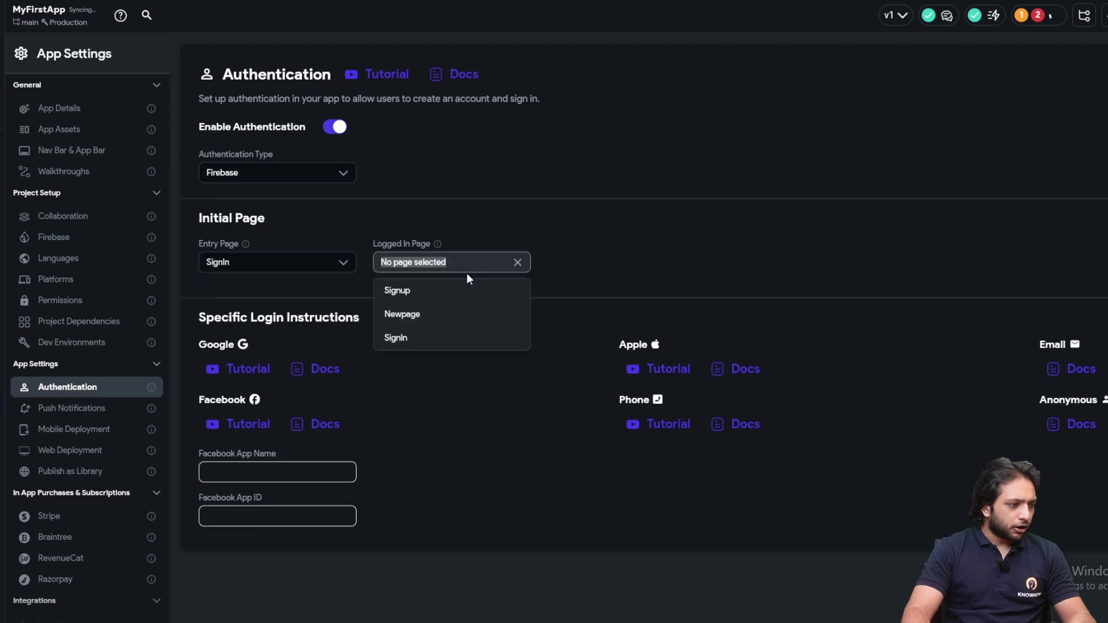
click(439, 313)
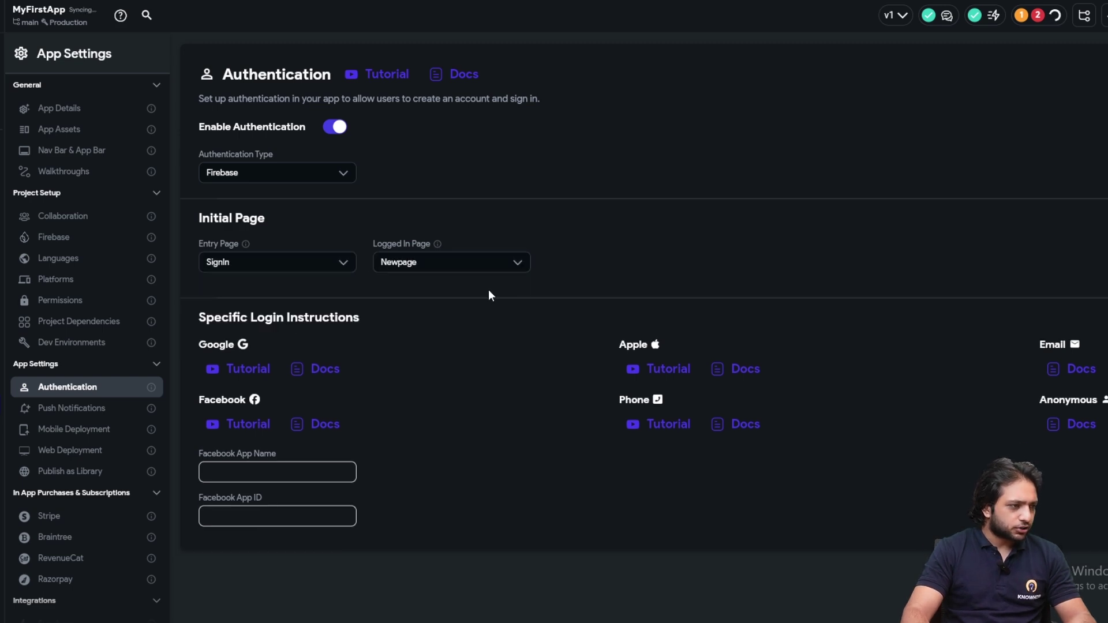
Select the Sign in button on the SignIn page and show its actions
click(46, 113)
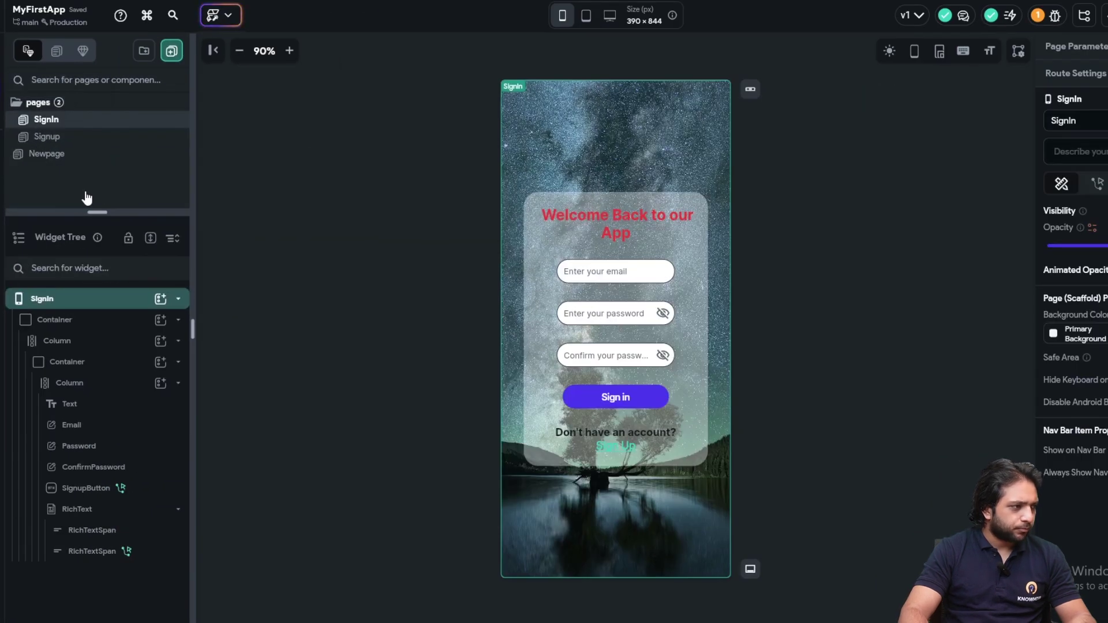
click(641, 399)
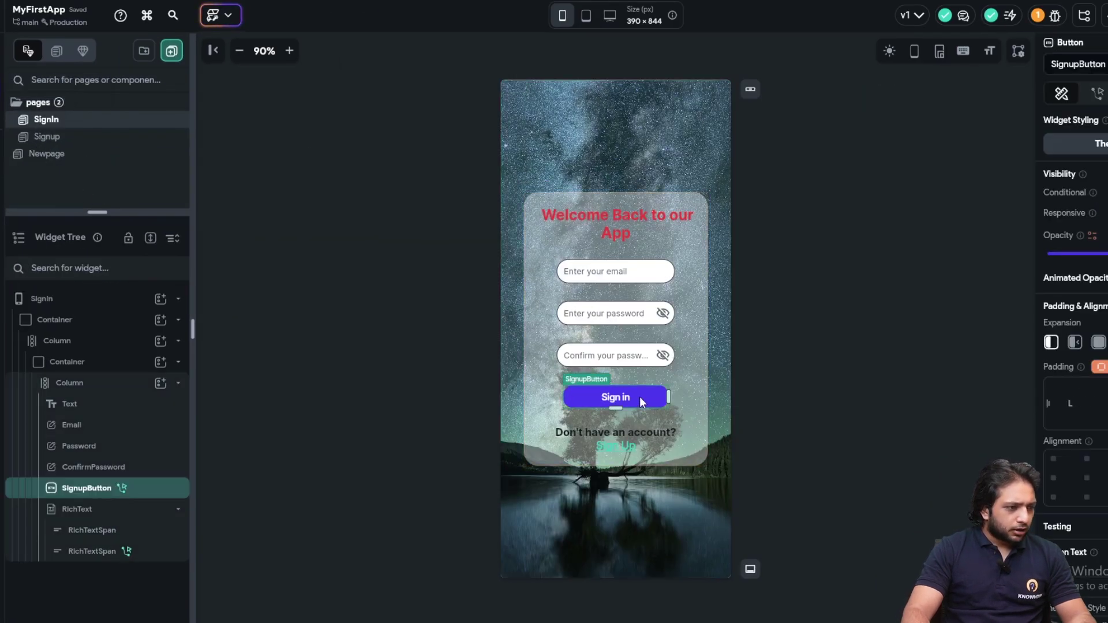
click(1097, 94)
Remove the Navigate To action and add a new action under the TRUE branch
click(1067, 165)
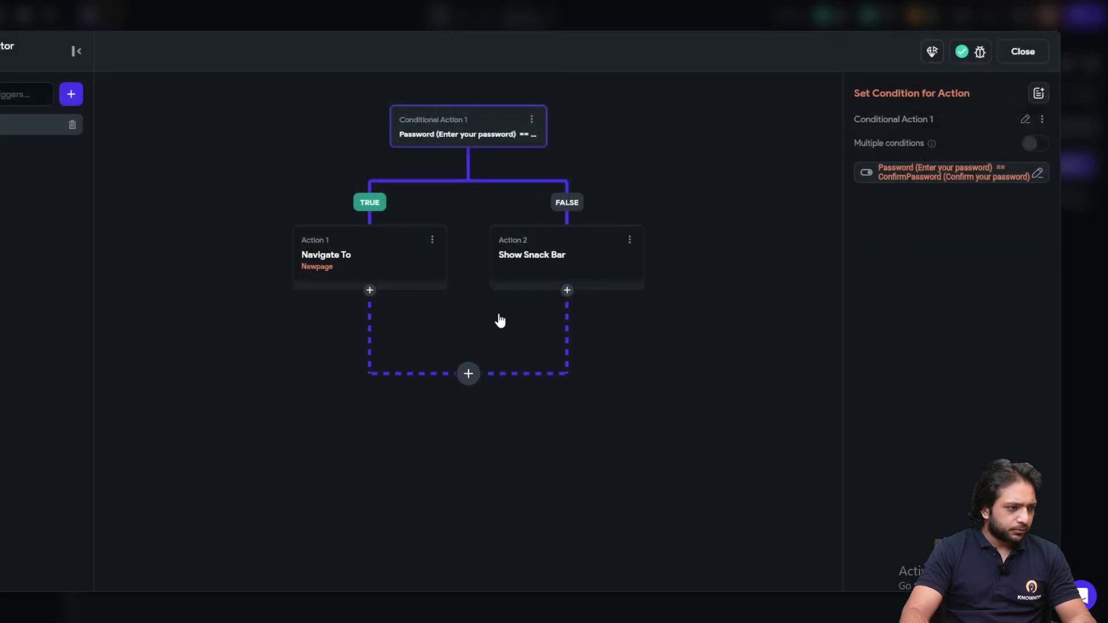
drag(439, 321, 581, 304)
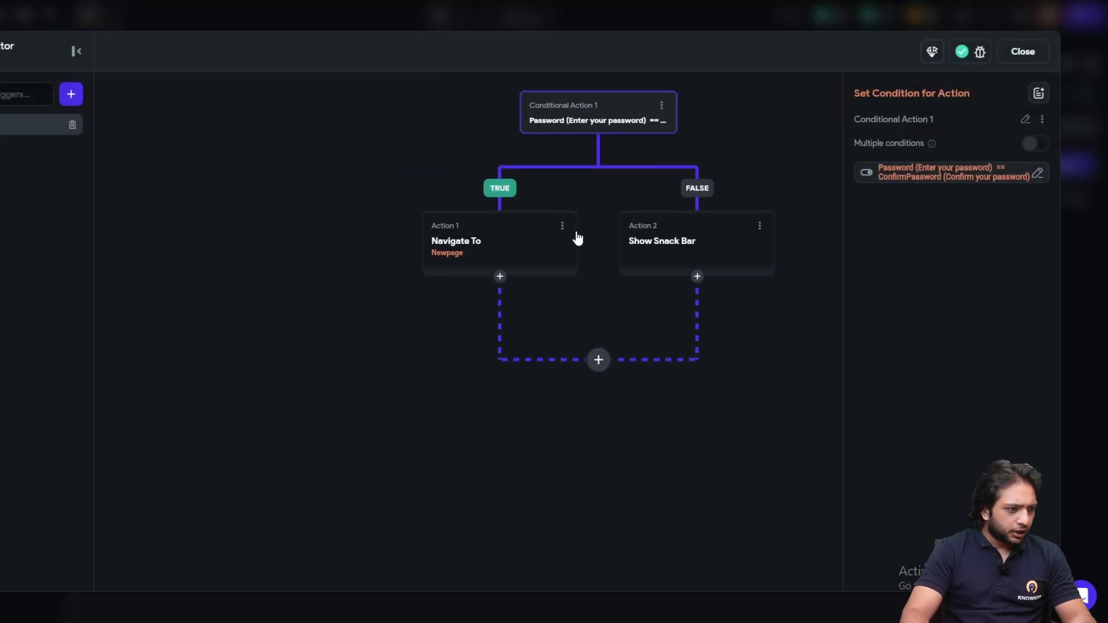
click(563, 226)
click(467, 330)
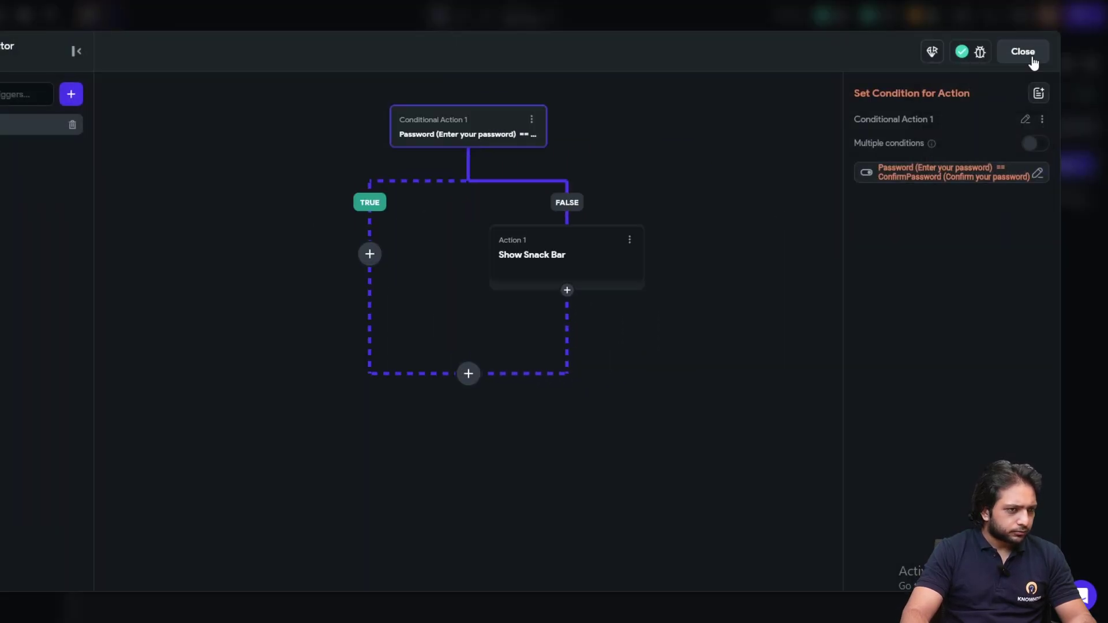
click(370, 254)
click(372, 282)
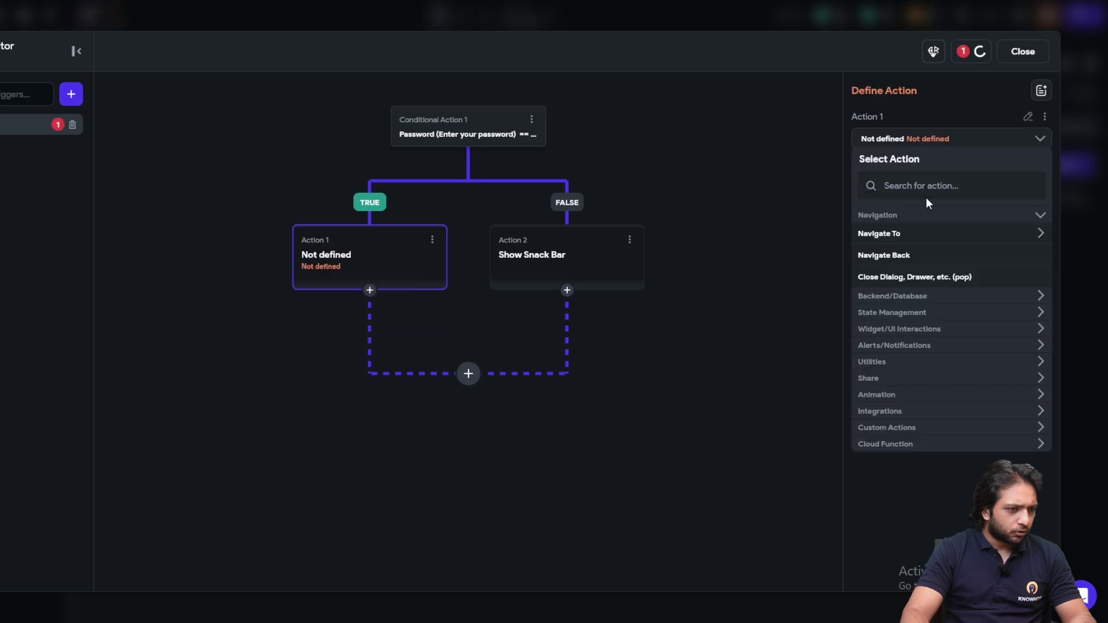
Make it a Firebase Email Log In using the Email and Password fields
text(Logi)
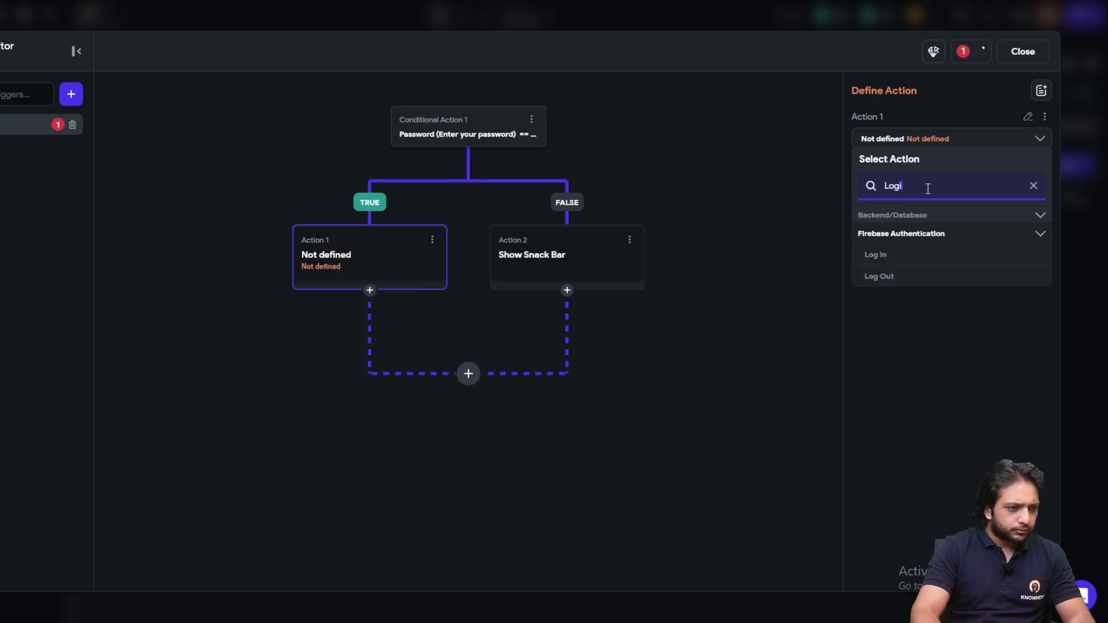
click(872, 257)
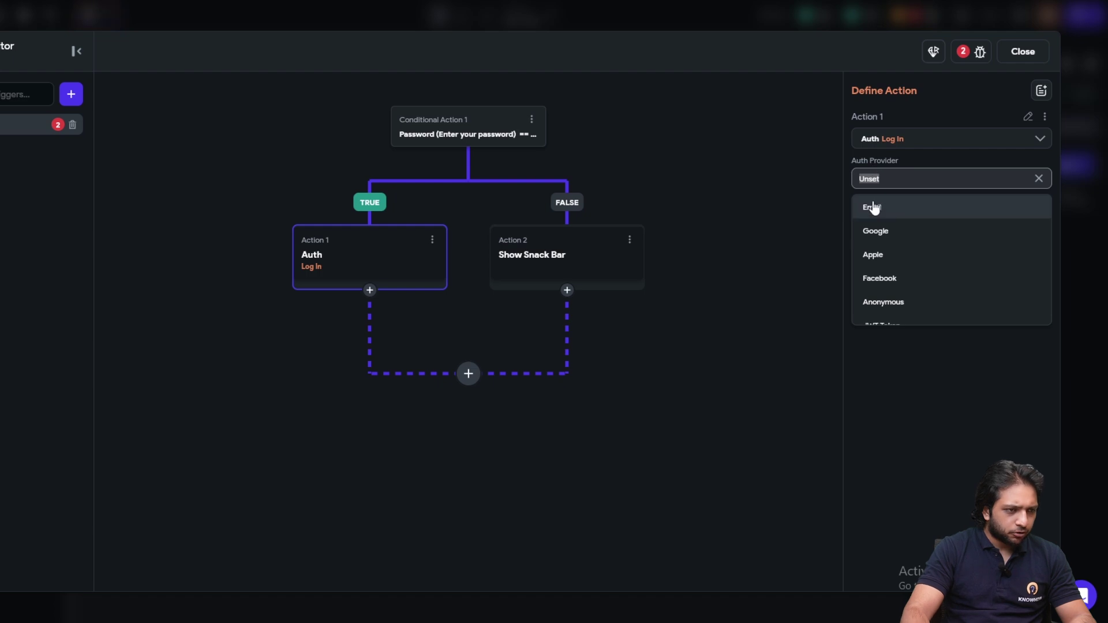
click(873, 210)
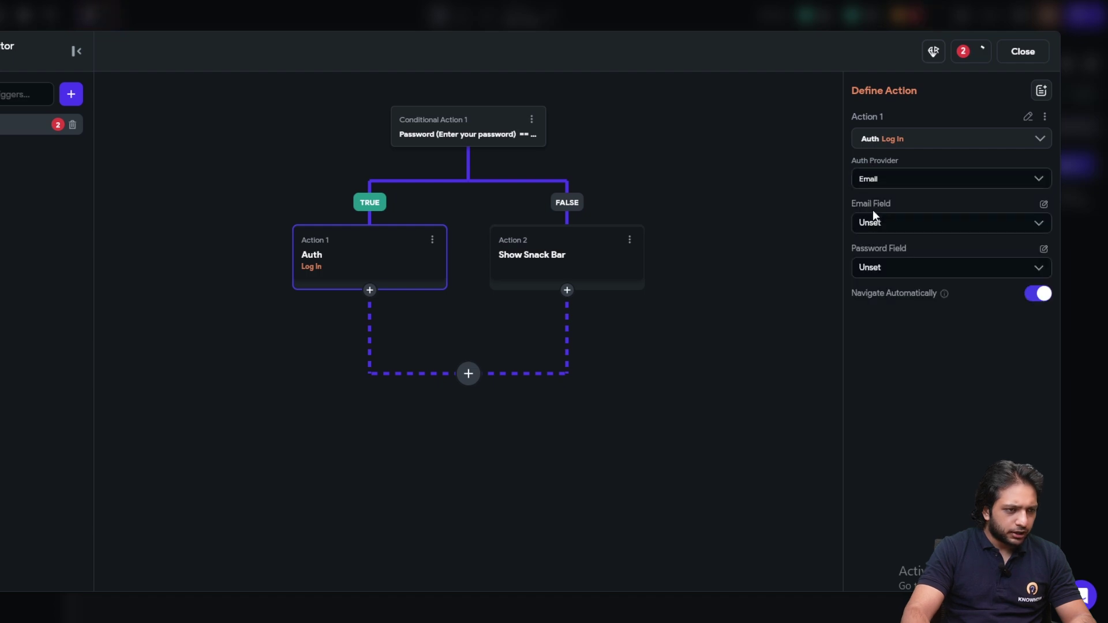
click(917, 225)
click(898, 254)
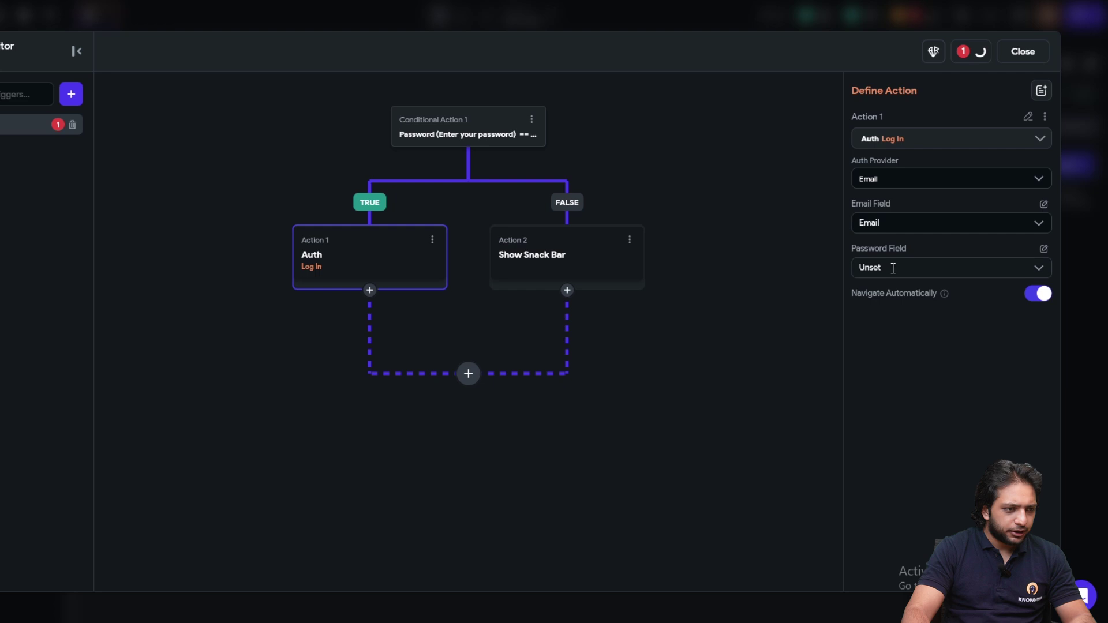
click(891, 269)
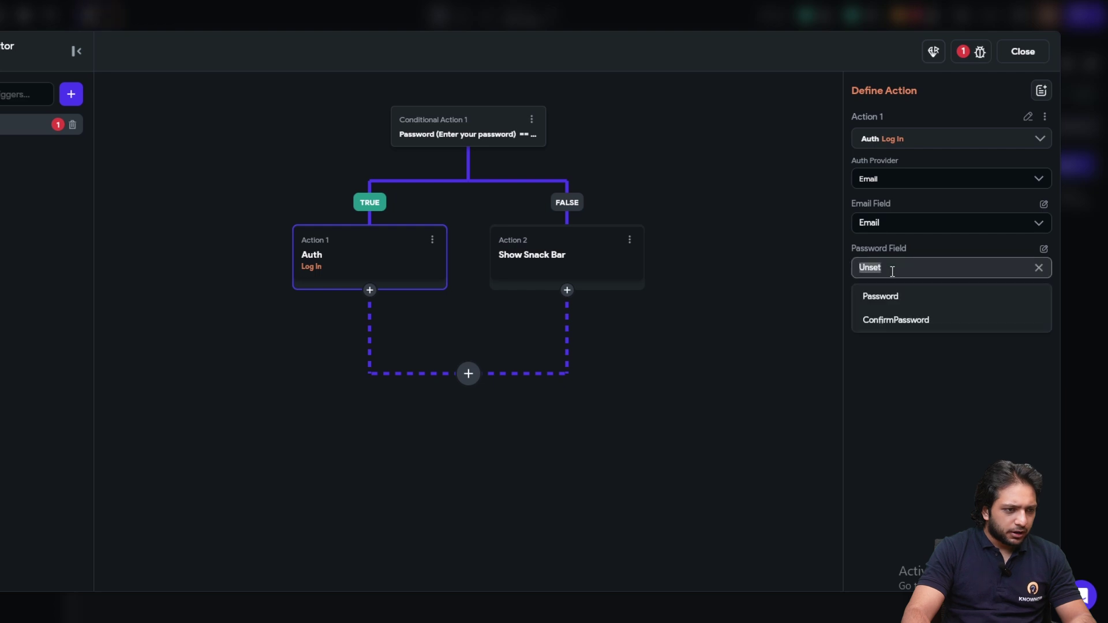
click(894, 300)
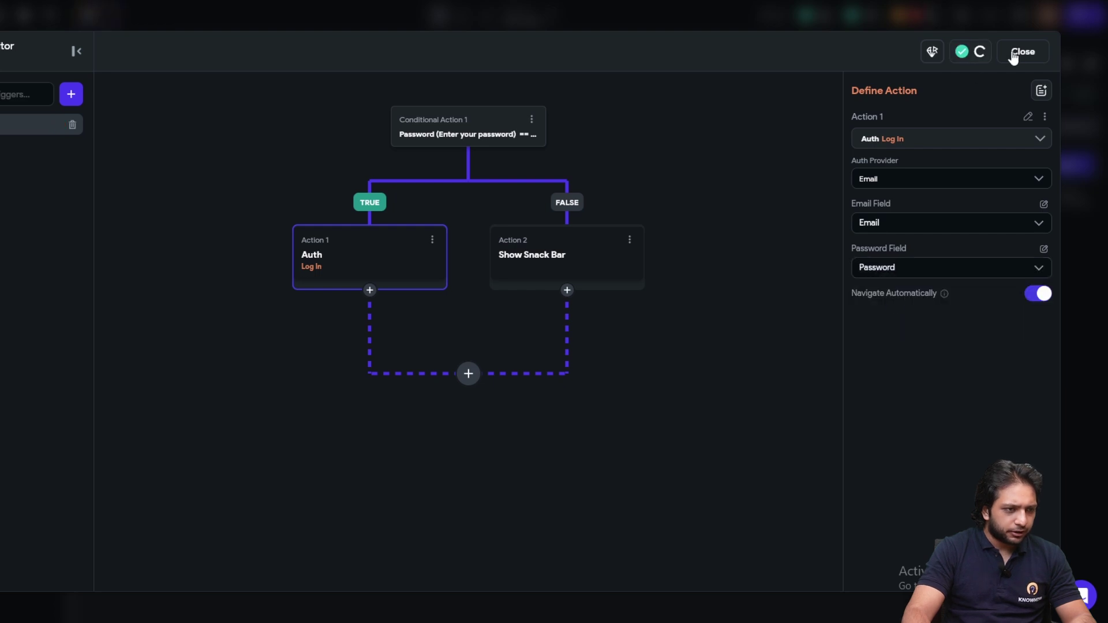
click(1012, 56)
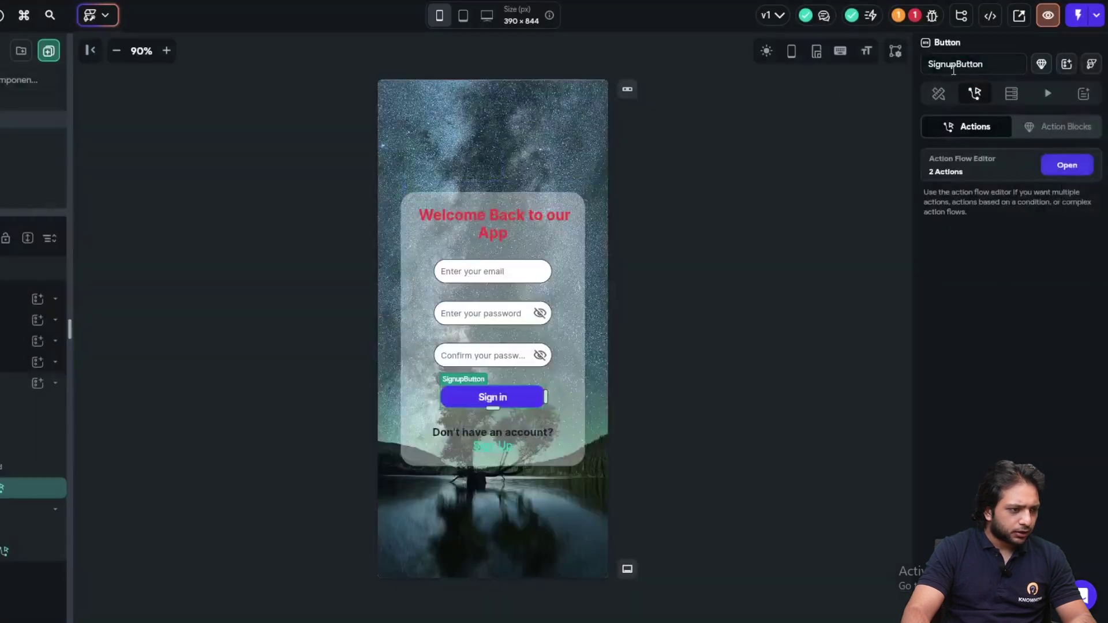
Delete the confirm-password text field from the SignIn page
click(488, 353)
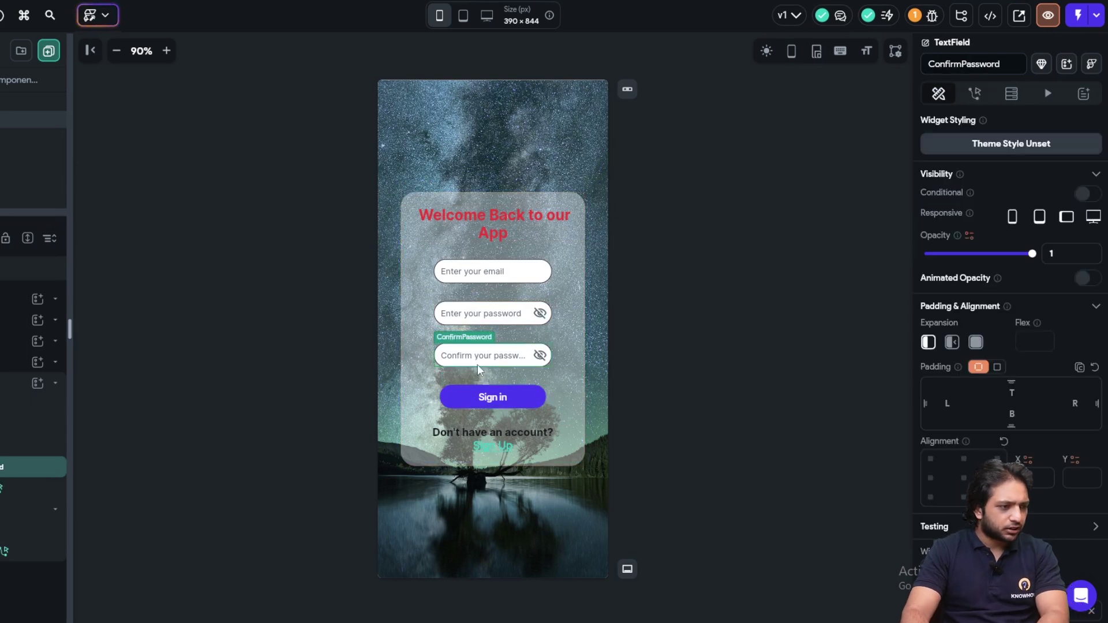
key(Delete)
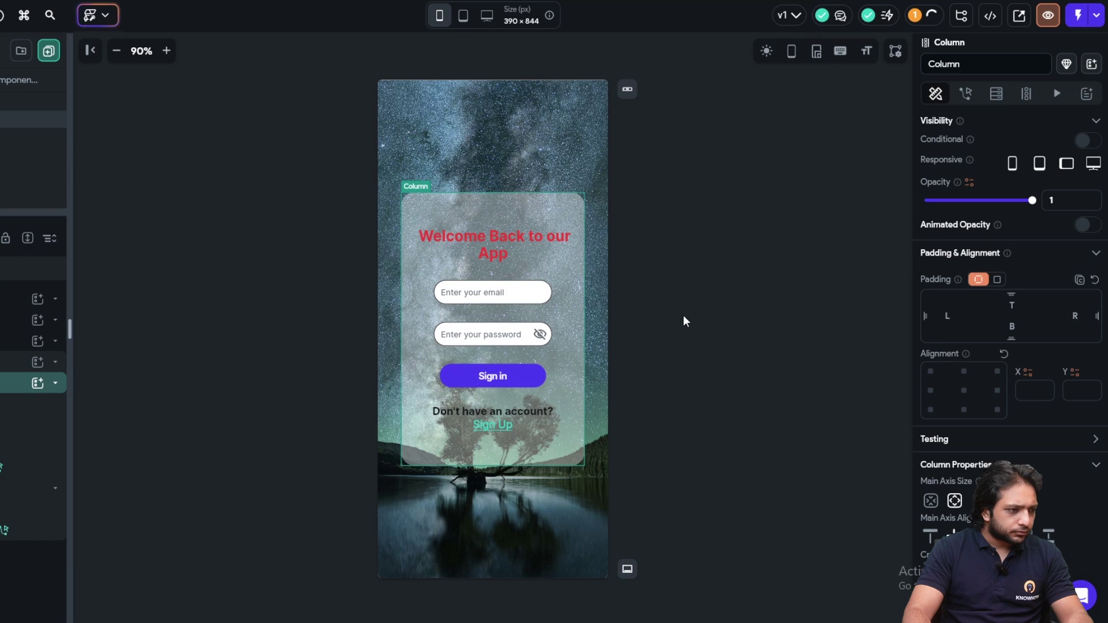
click(683, 315)
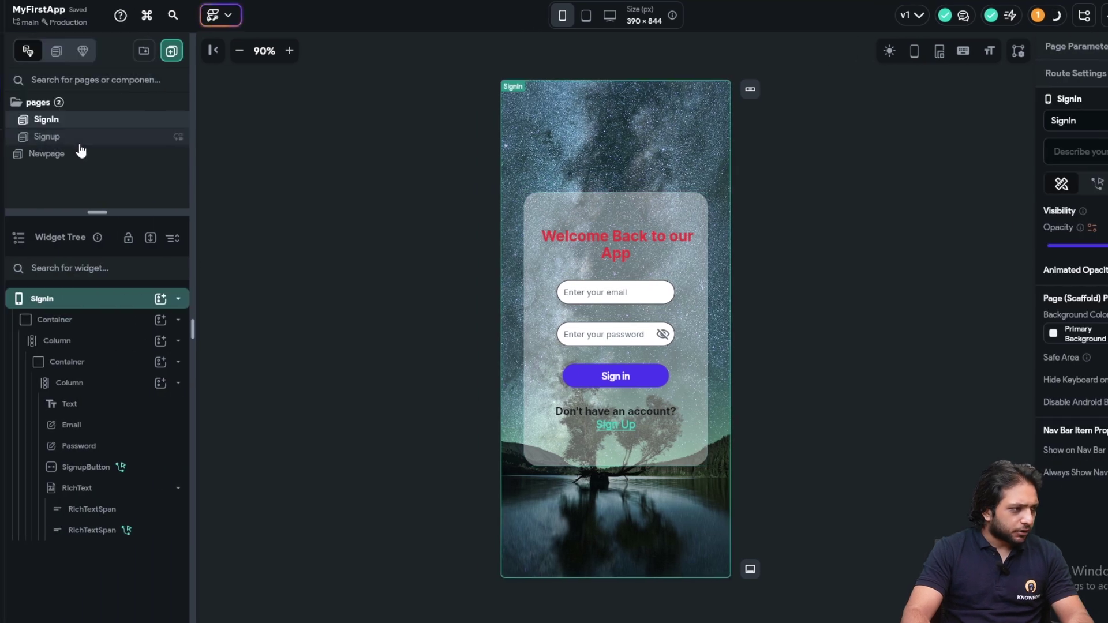
Open the Signup page and select its Sign Up! button
click(80, 141)
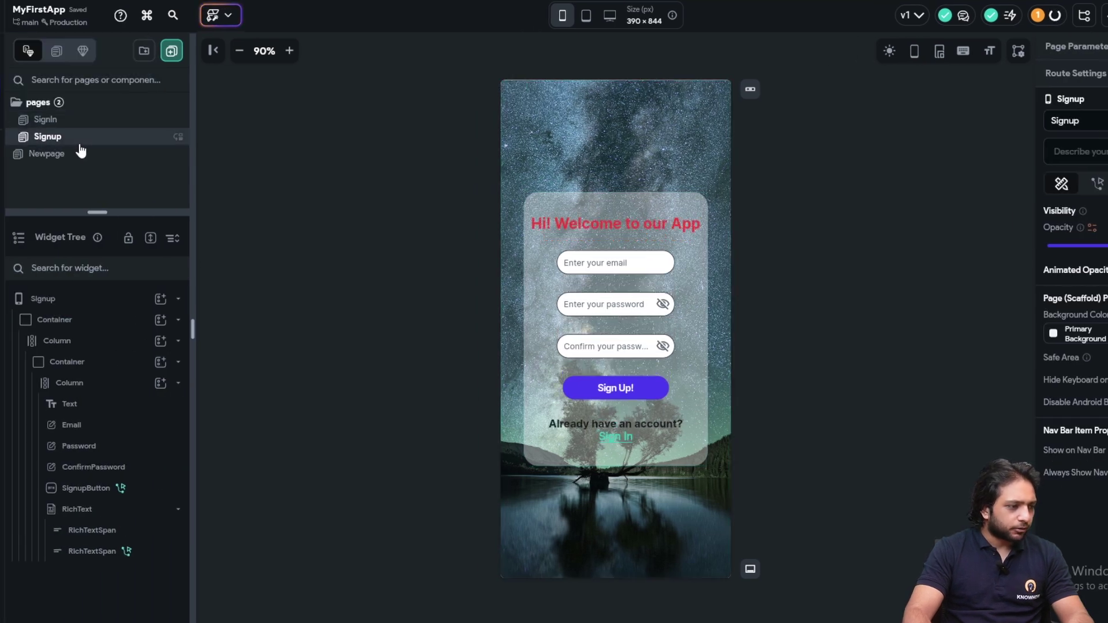
click(632, 406)
click(631, 384)
Delete the Sign Up! button's Navigate To action and add a new TRUE-branch action
click(1068, 166)
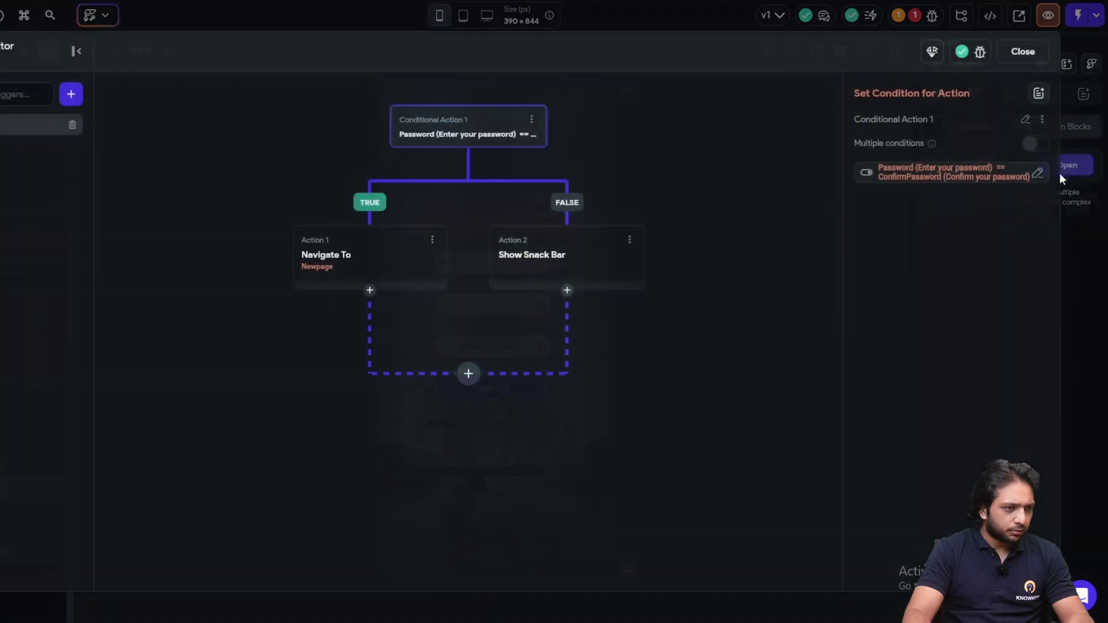
drag(343, 208, 391, 161)
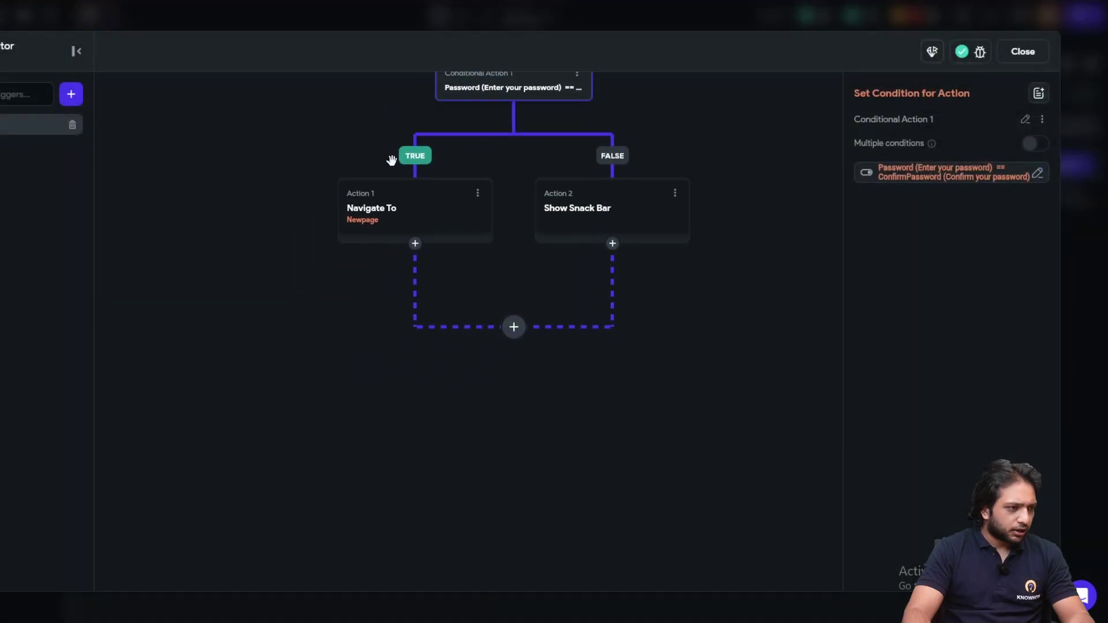
click(478, 193)
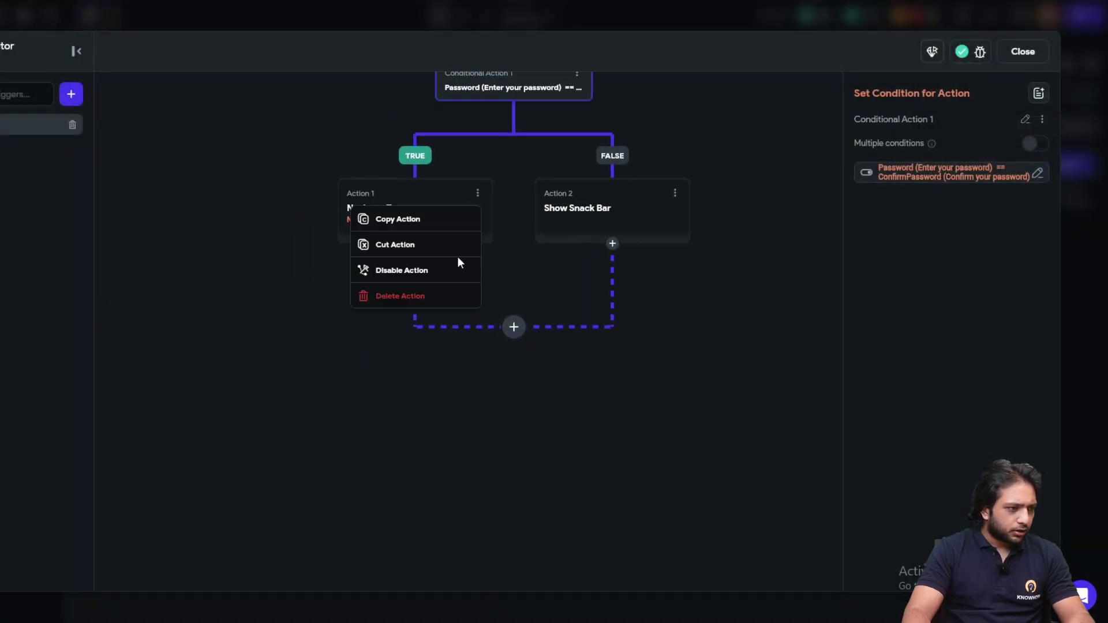
click(408, 296)
click(415, 211)
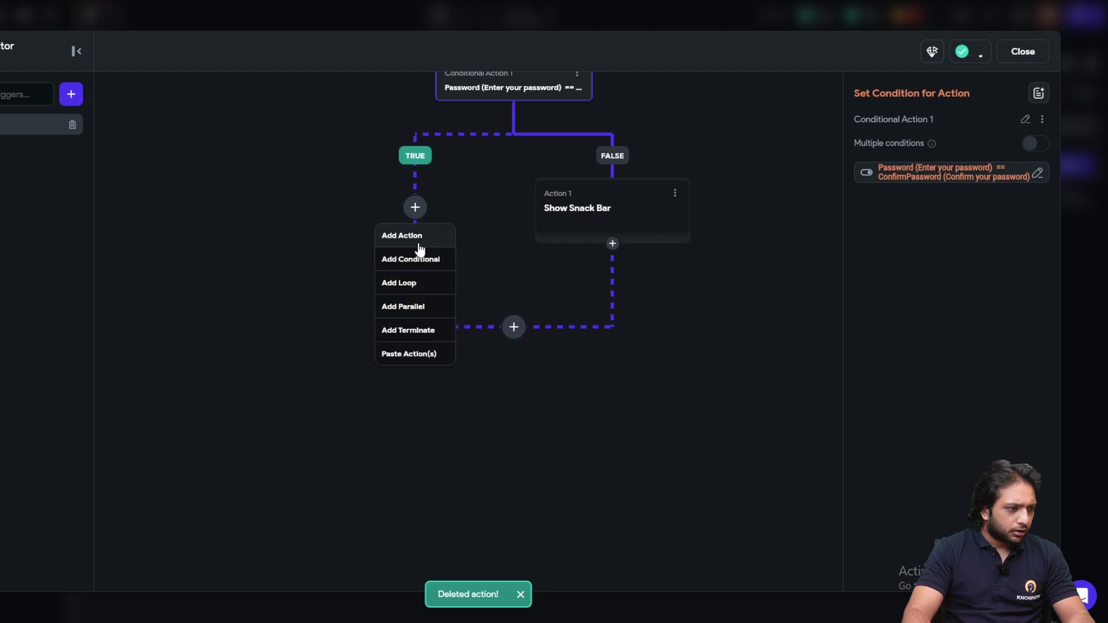
click(417, 237)
Set it to Create Account via Email using the Email, Password and ConfirmPassword fields
click(919, 186)
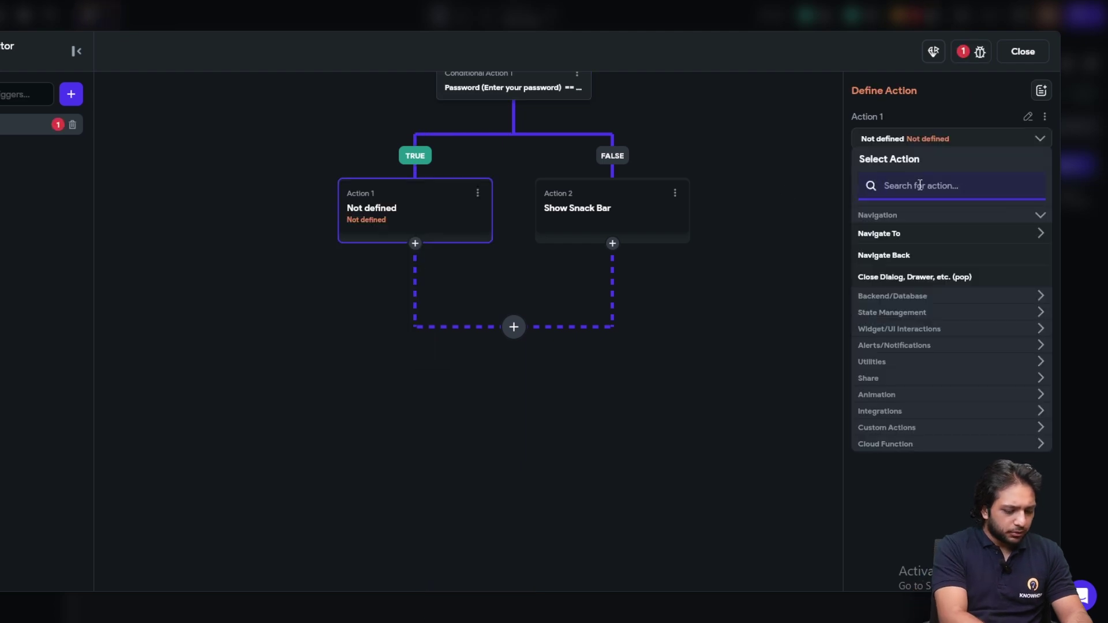
text(Create)
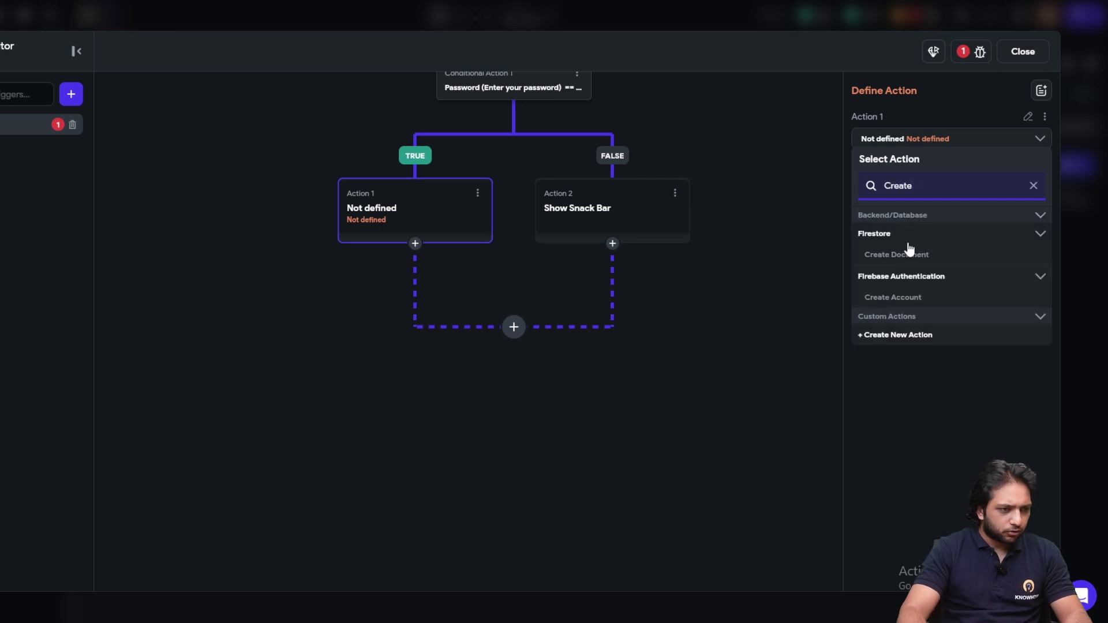
click(899, 296)
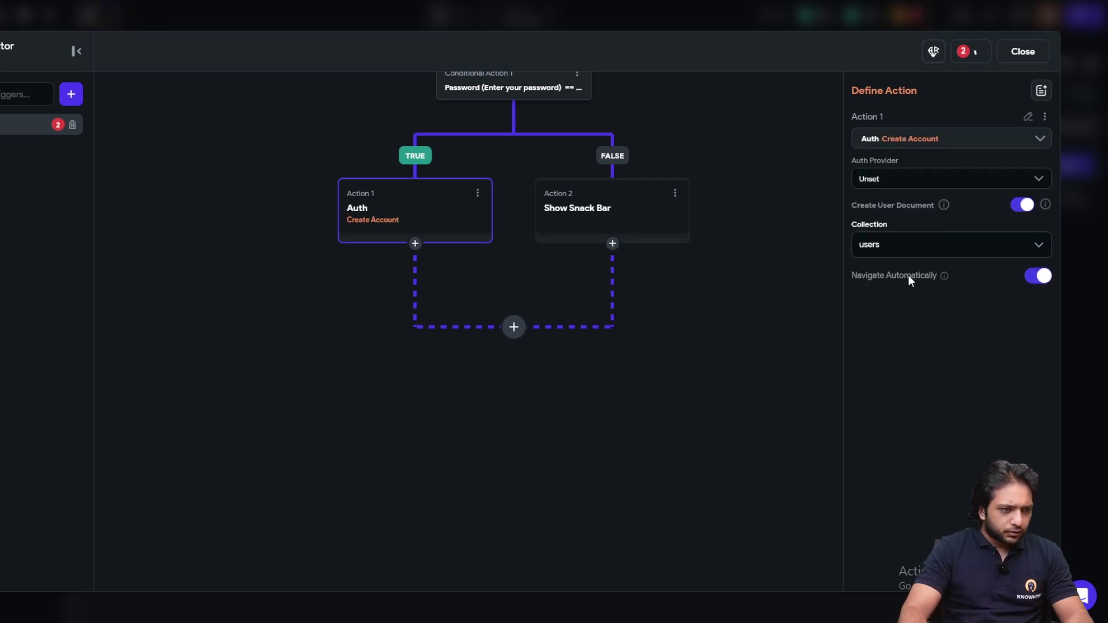
click(970, 175)
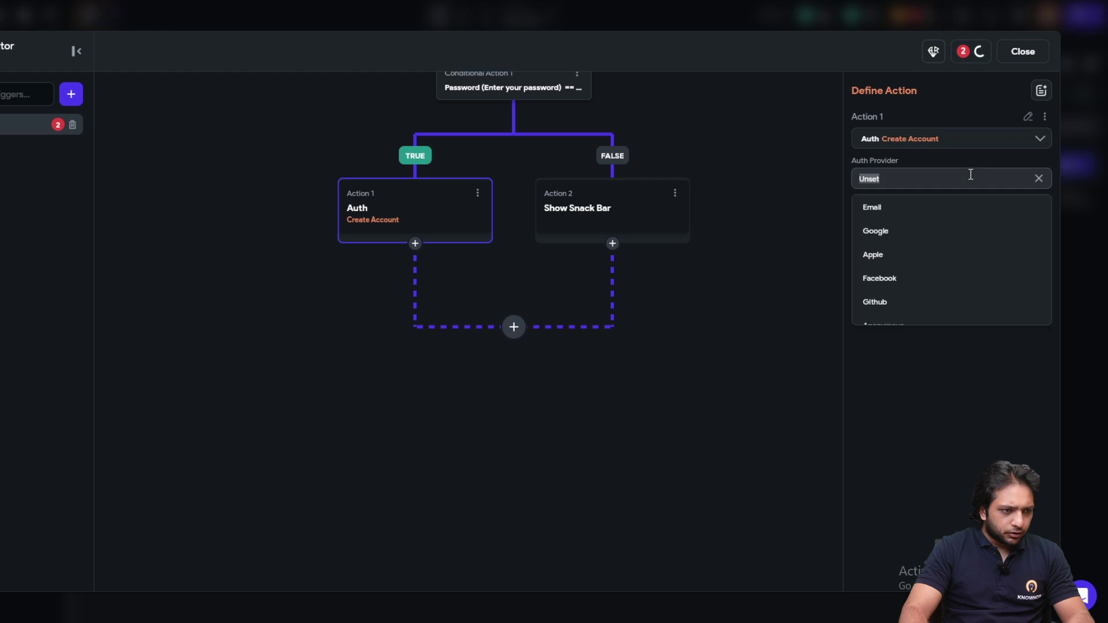
click(896, 211)
click(908, 229)
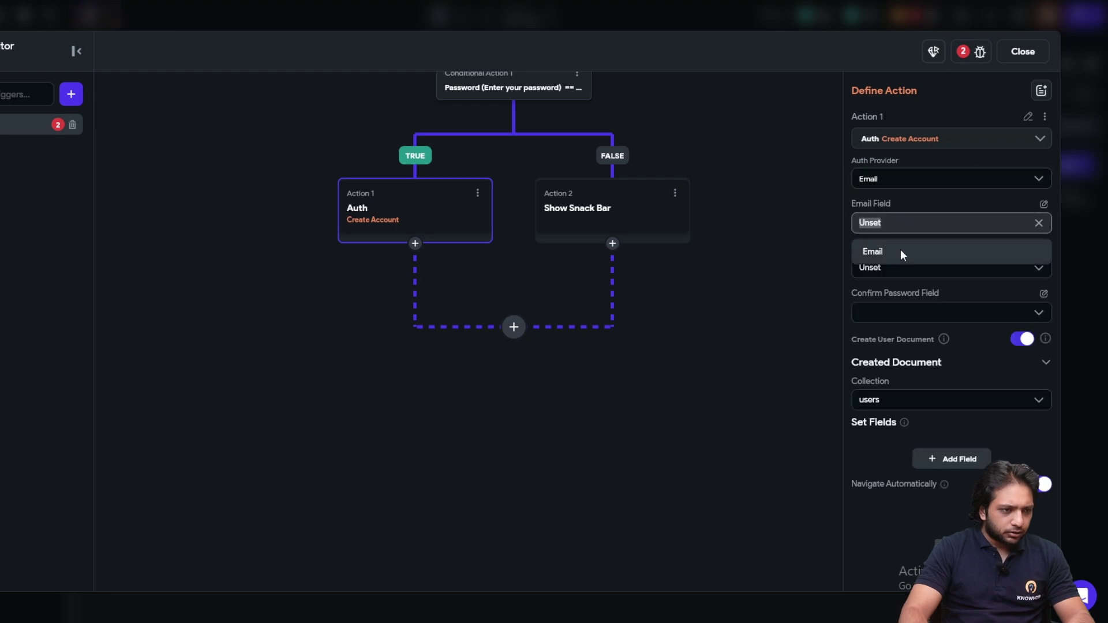
click(900, 250)
click(905, 274)
click(903, 295)
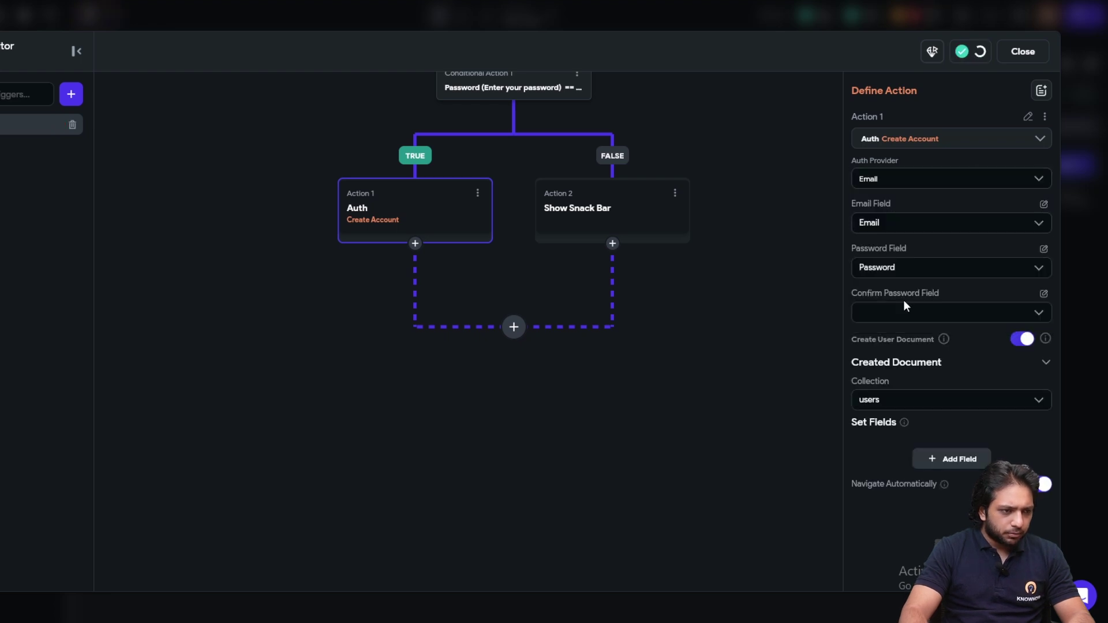
click(921, 322)
click(922, 323)
click(922, 324)
click(908, 364)
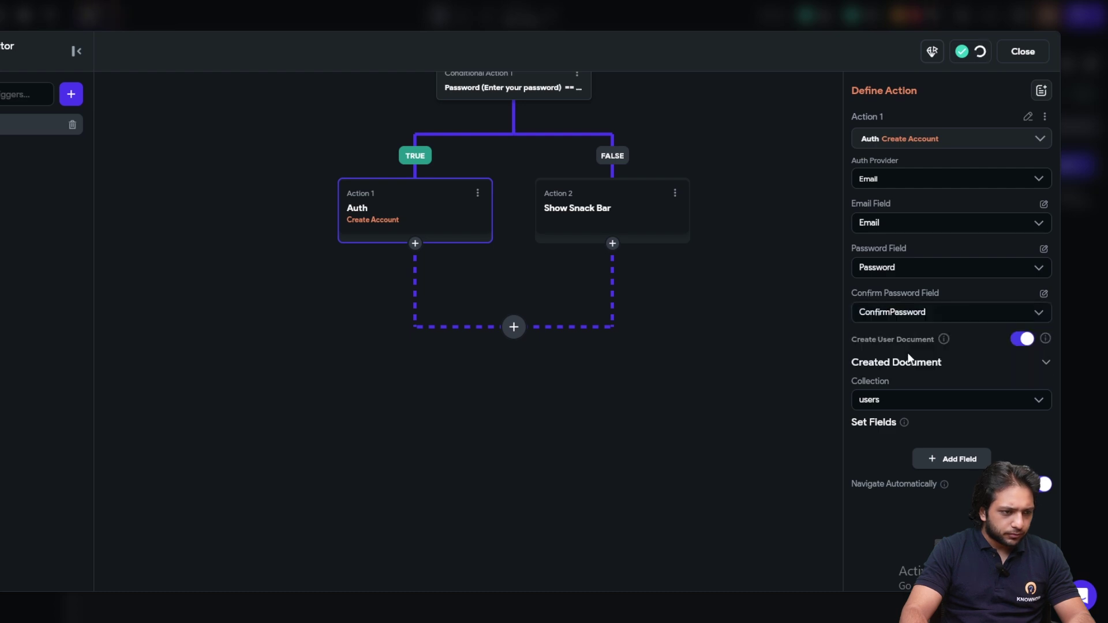
Add an email field to the users document taken from the Email widget state
scroll(916, 303, down, 1)
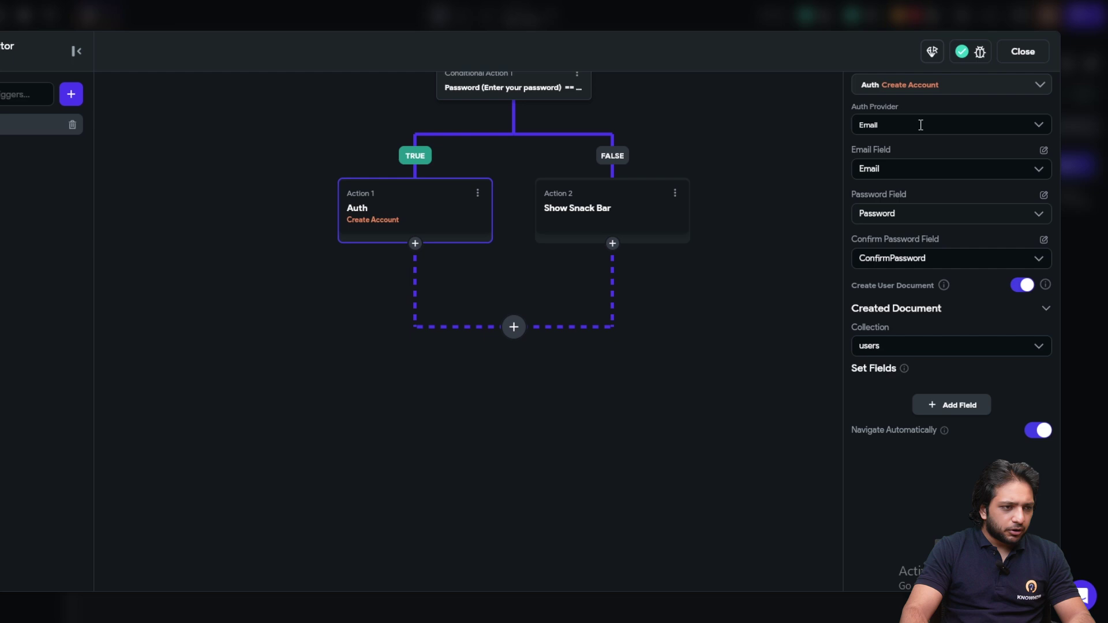
scroll(926, 152, up, 1)
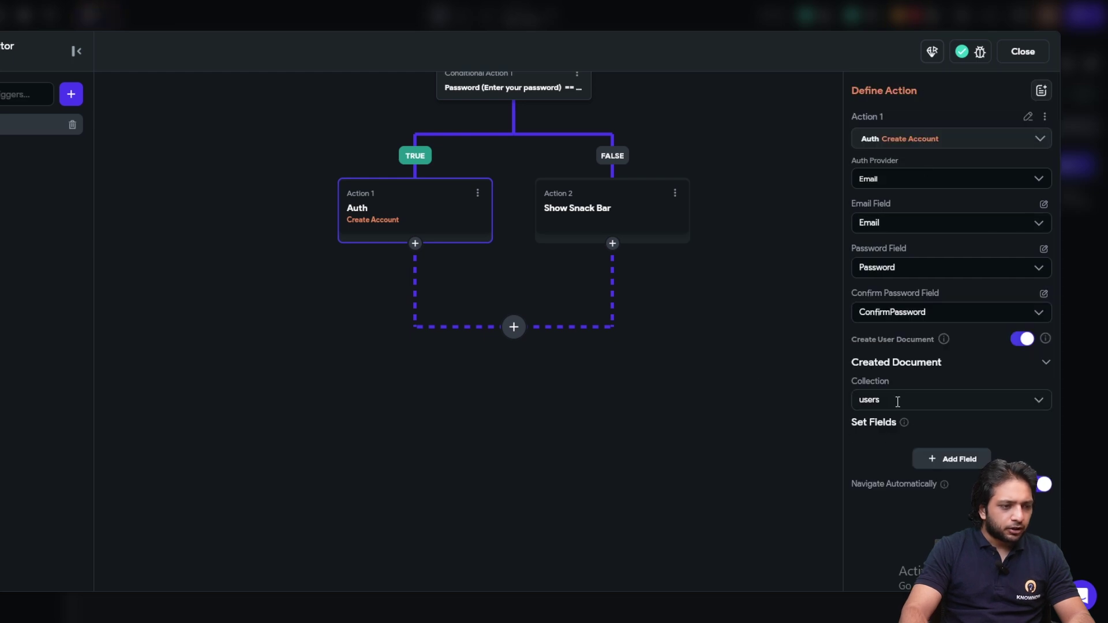
scroll(889, 391, down, 1)
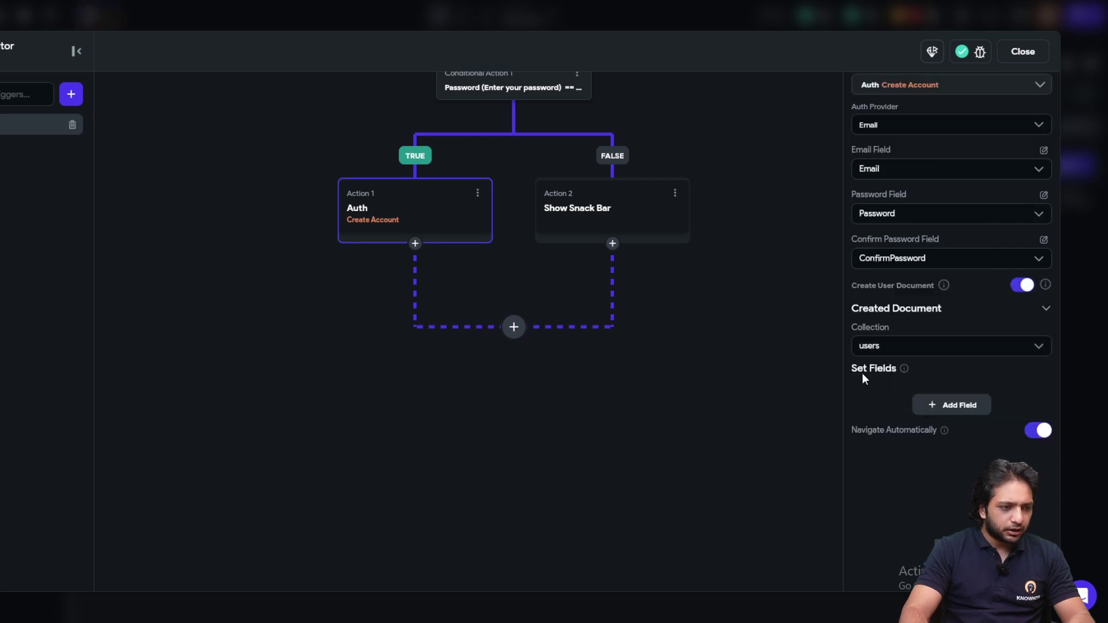
click(942, 407)
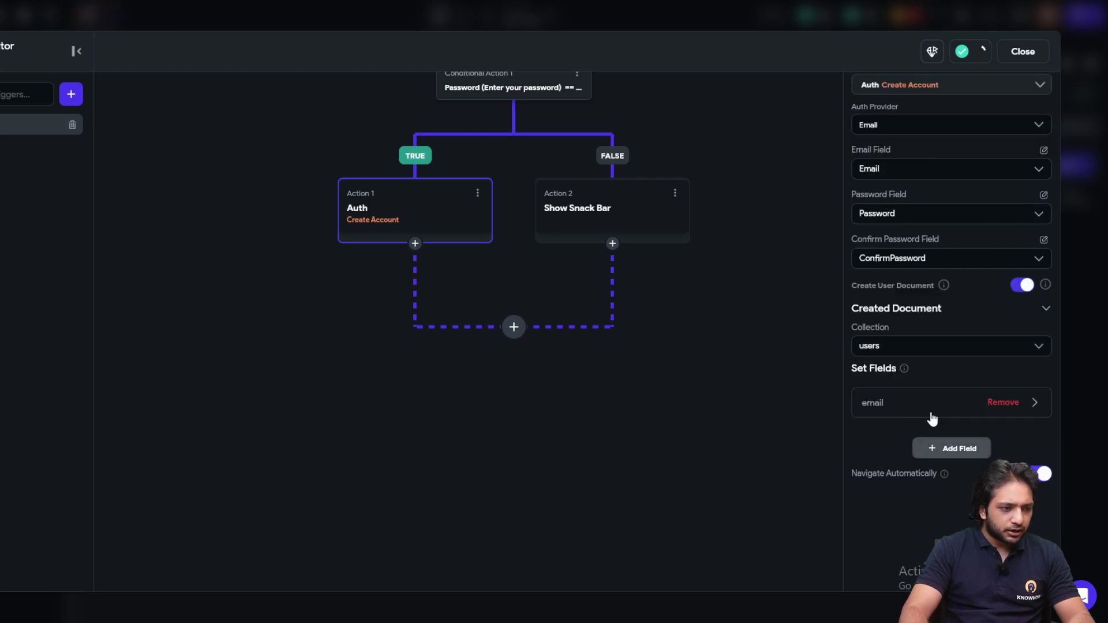
click(887, 411)
scroll(920, 346, down, 2)
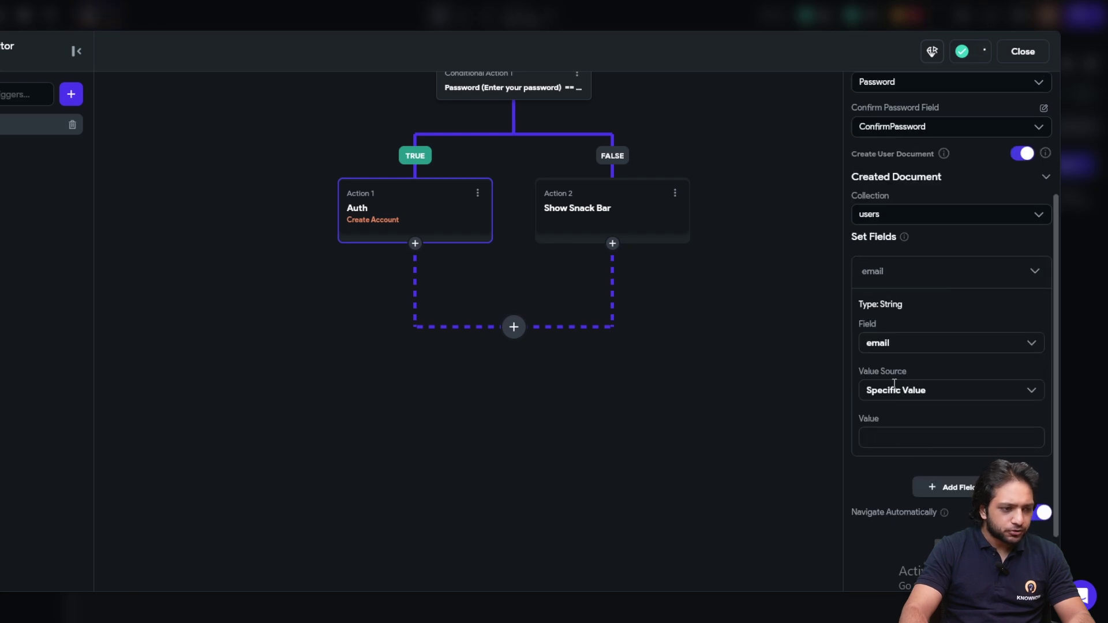
click(895, 391)
click(896, 441)
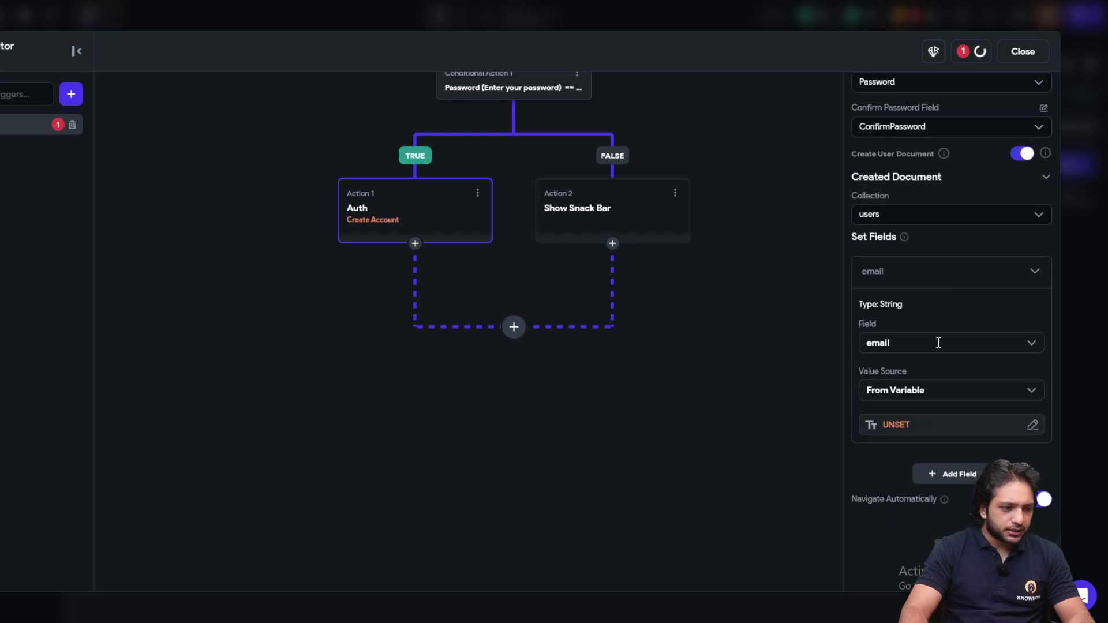
scroll(933, 349, down, 1)
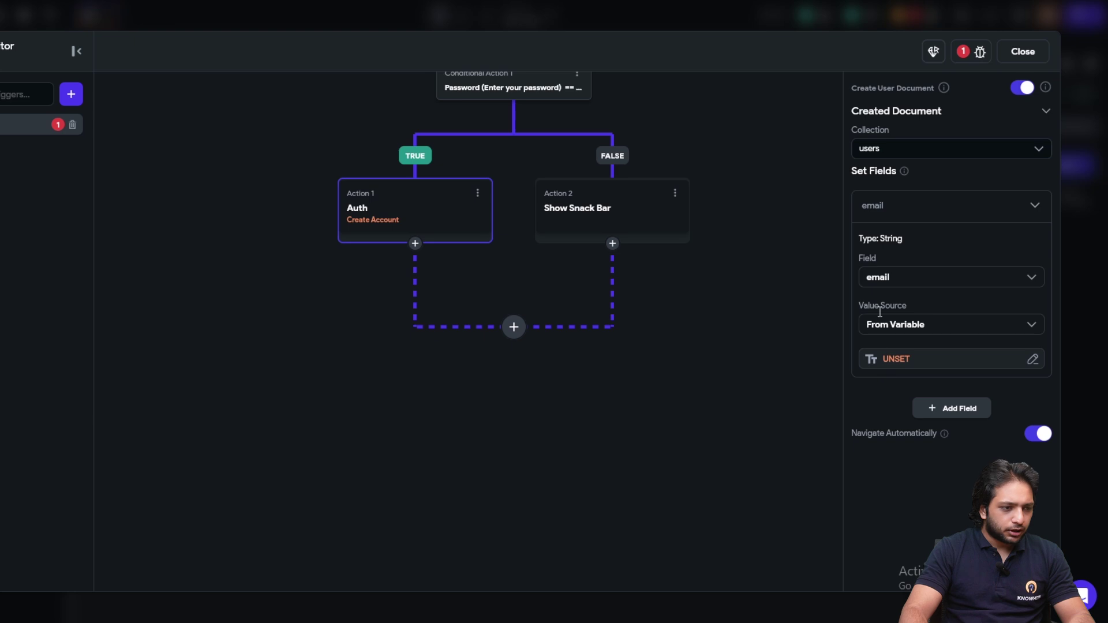
click(887, 363)
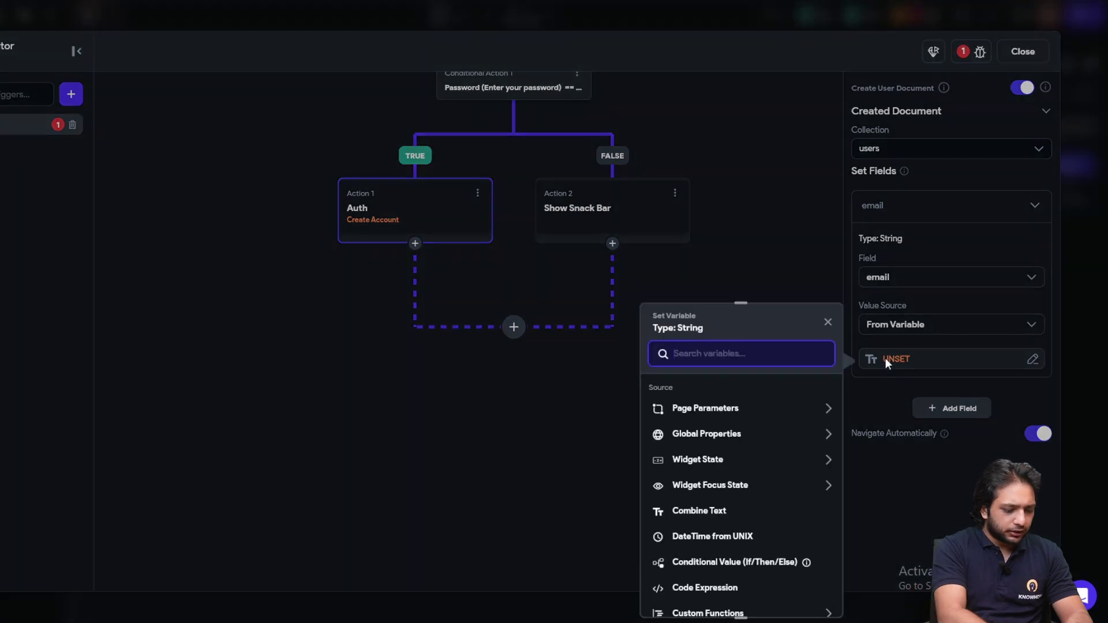
text(widgetsdte)
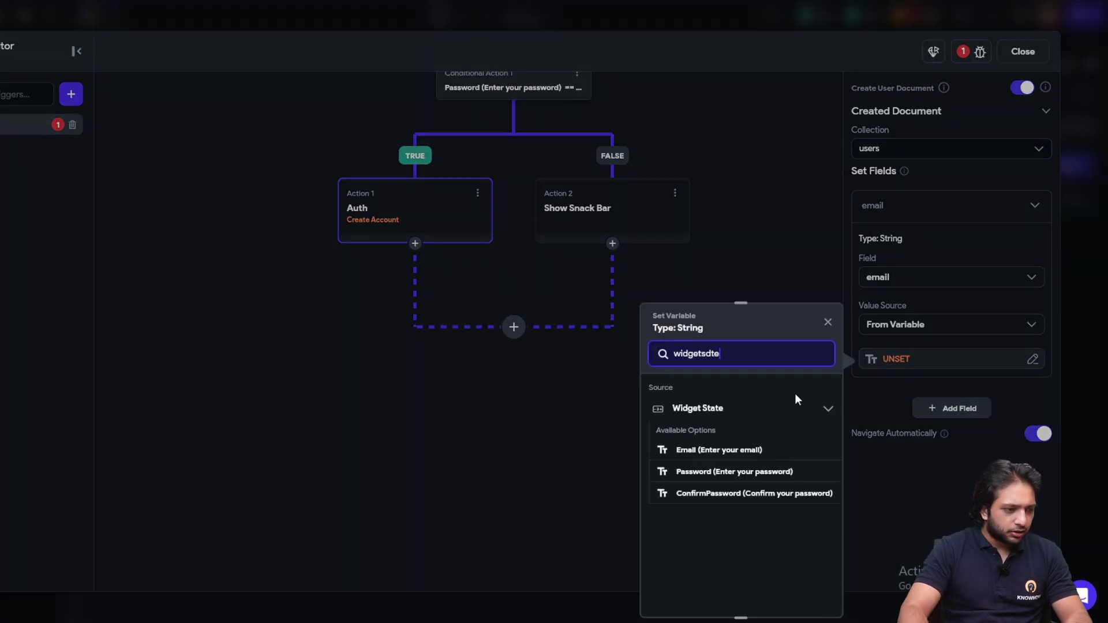
click(733, 449)
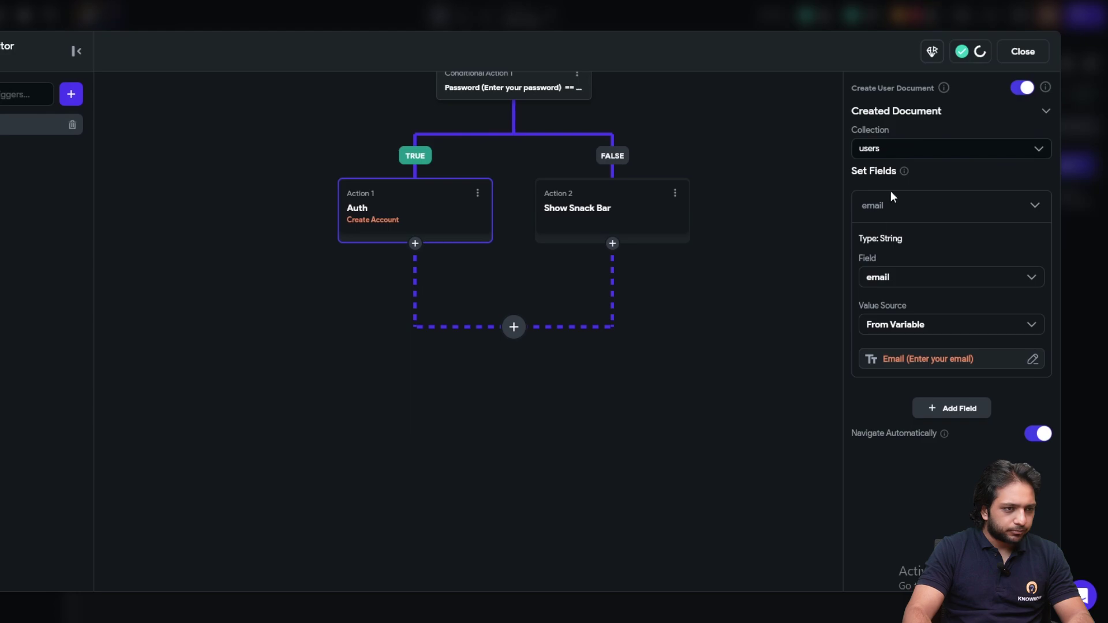
click(1024, 51)
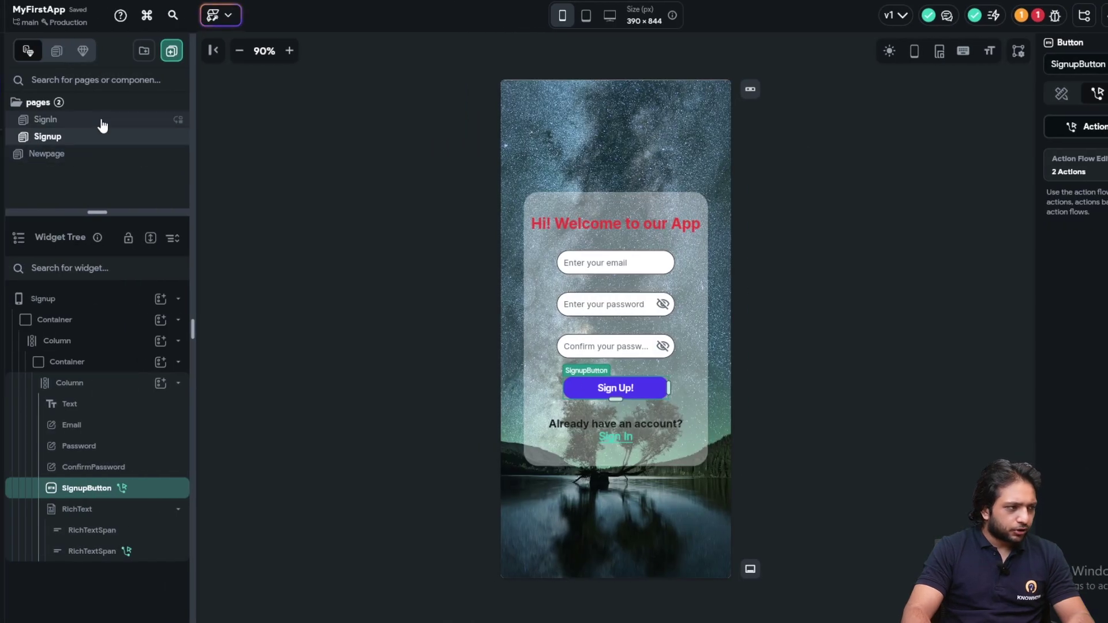
Open the SignIn page's Sign in button action flow
click(103, 123)
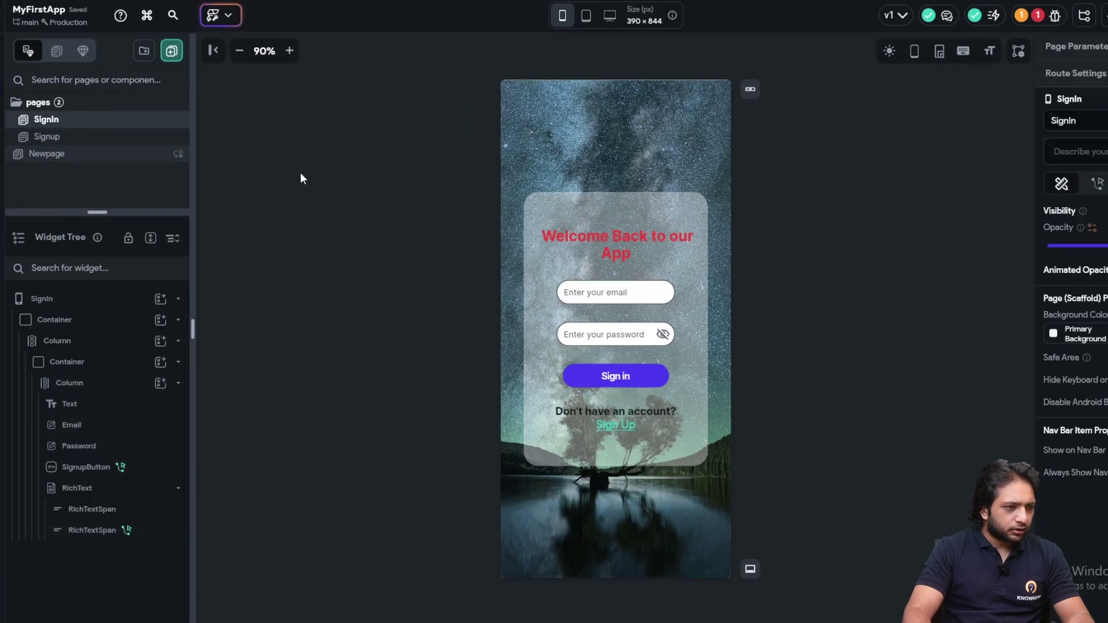
click(615, 376)
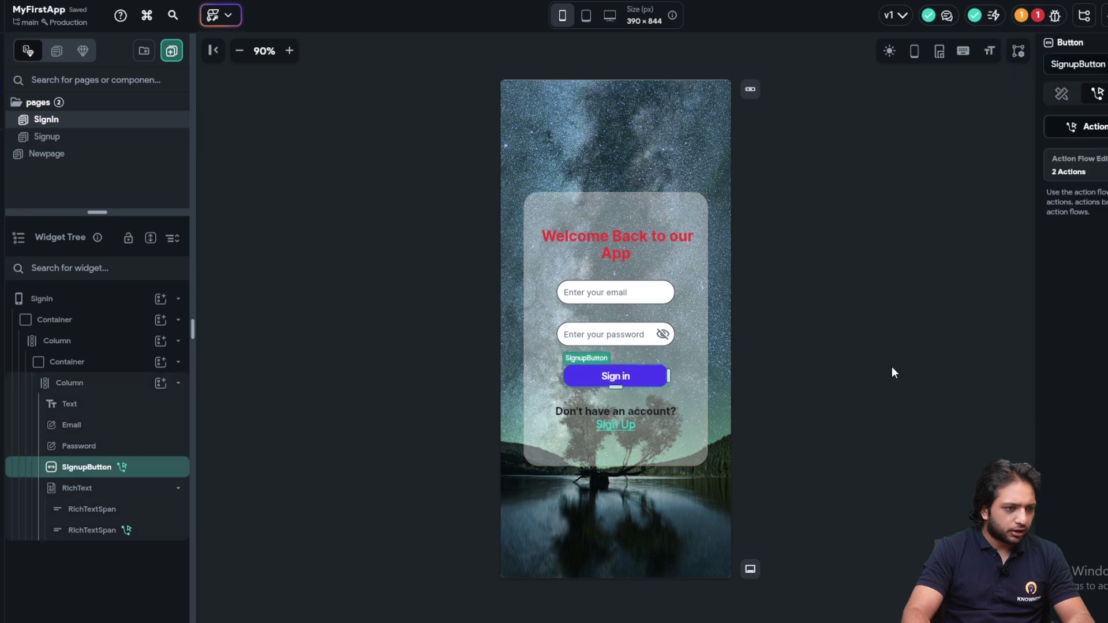
click(1088, 152)
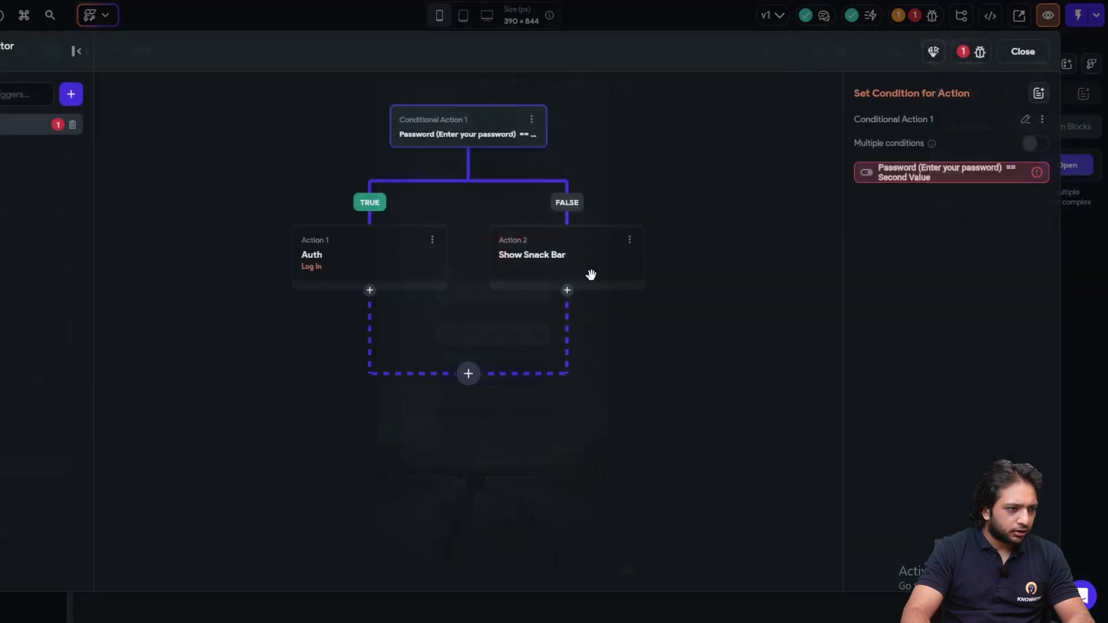
Cut the Log In action, delete Conditional Action 1, and paste Log In back alone
click(432, 240)
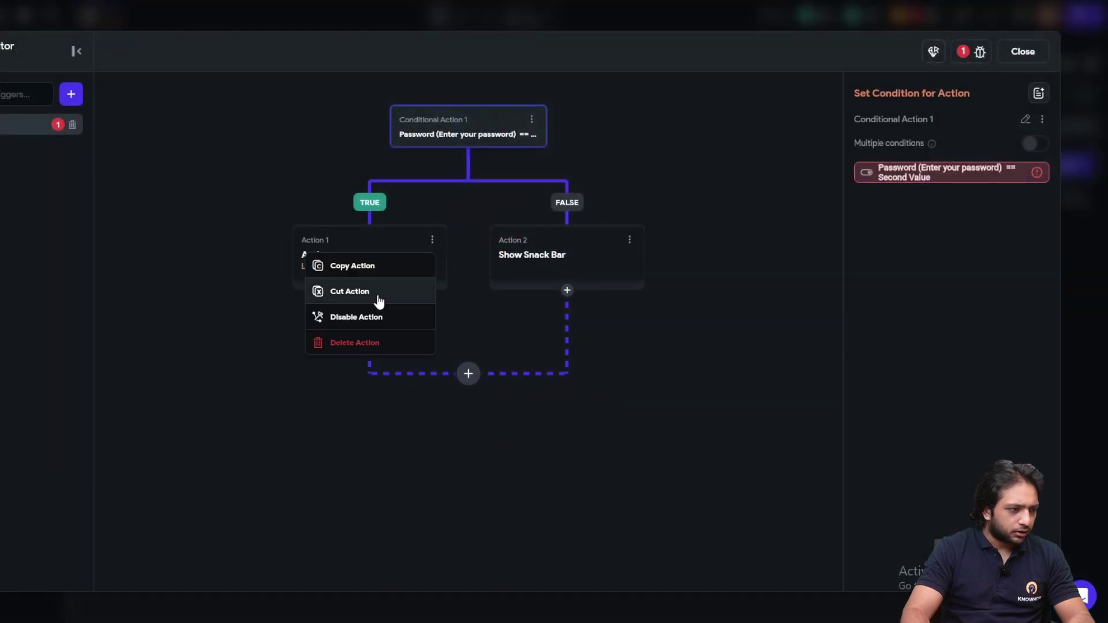
click(366, 297)
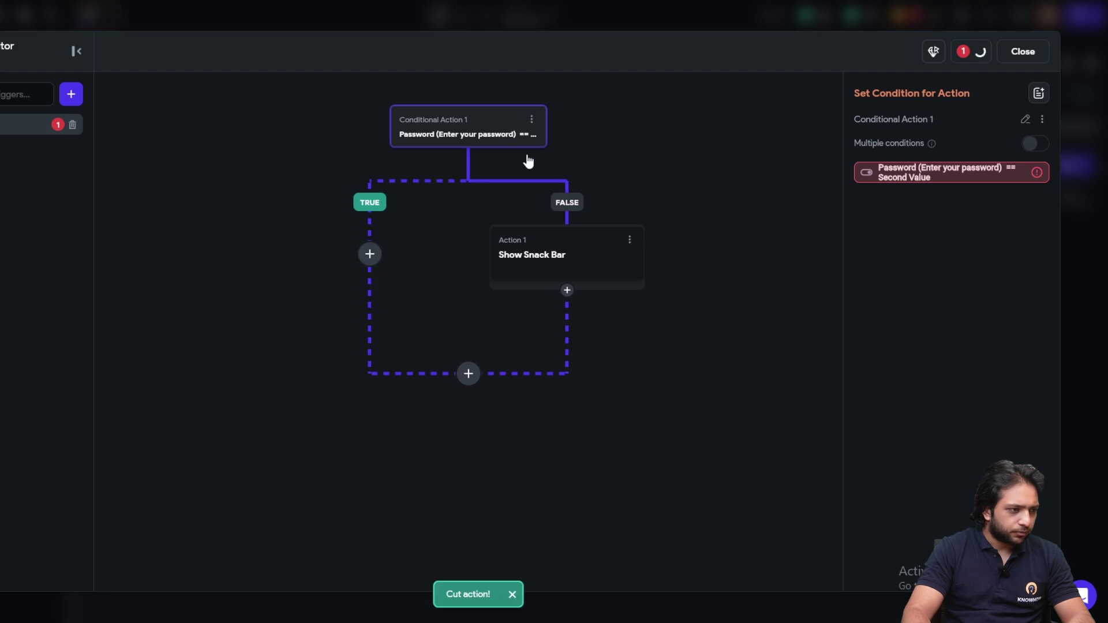
click(533, 121)
click(481, 221)
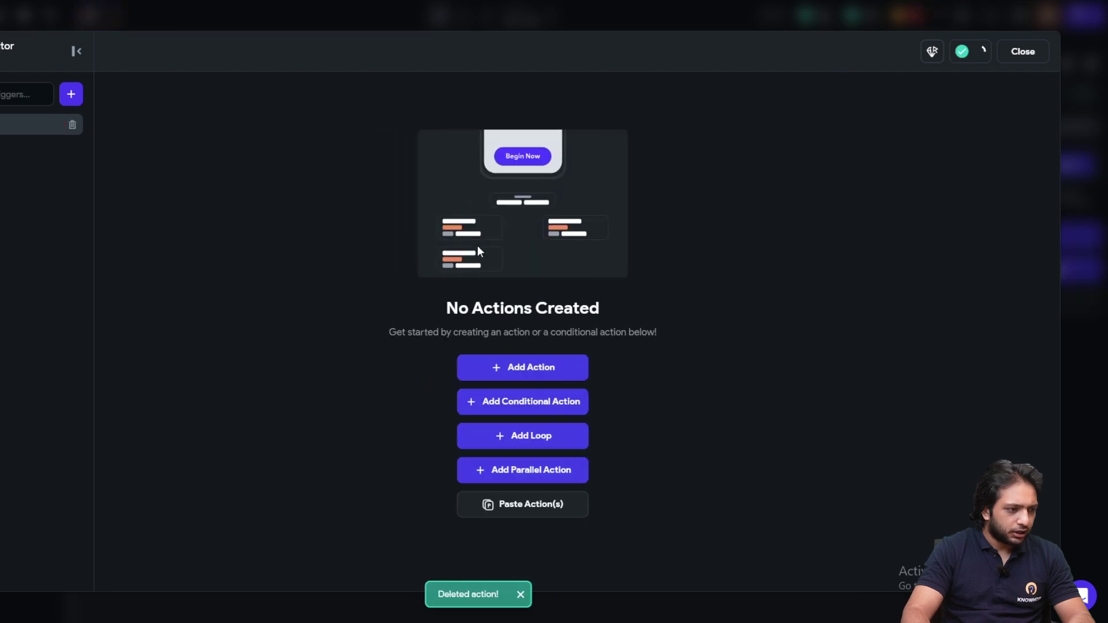
click(562, 378)
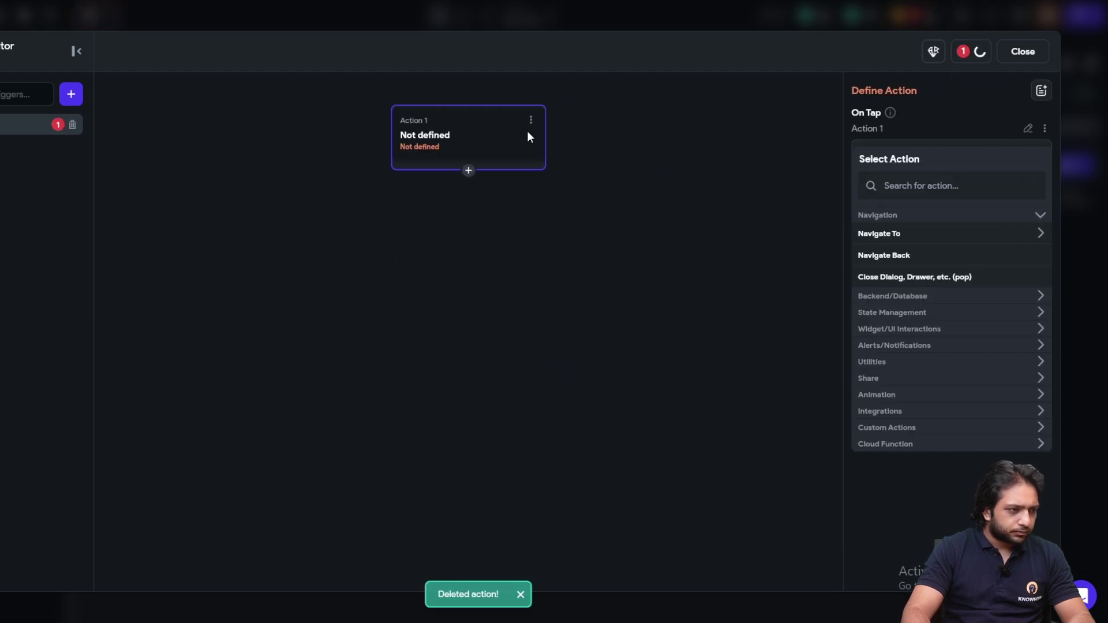
click(531, 120)
click(462, 223)
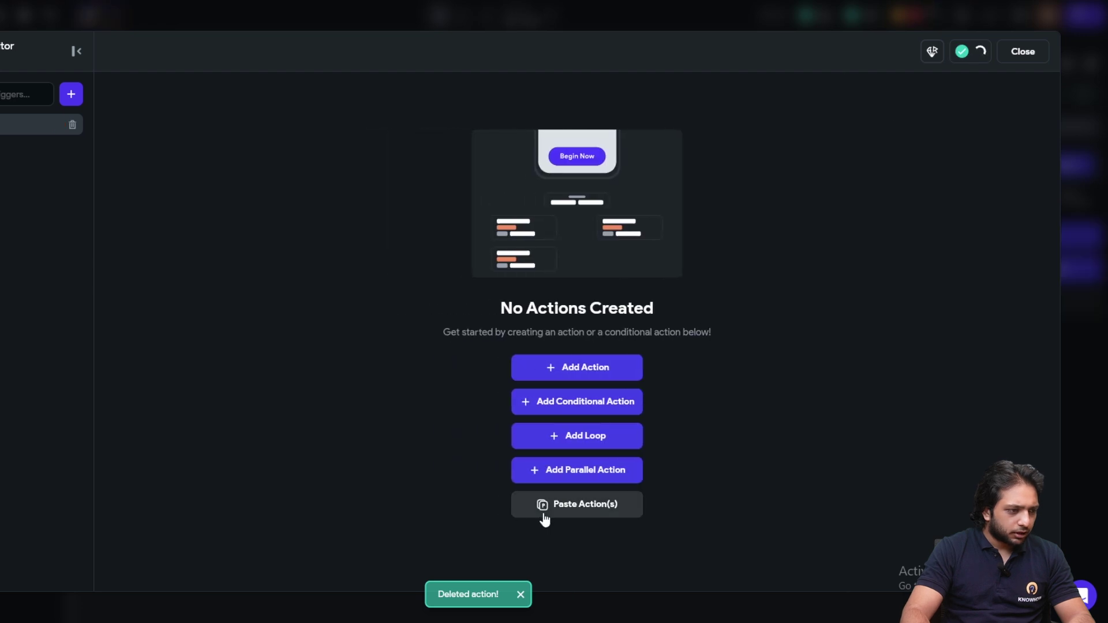
click(540, 511)
click(1025, 55)
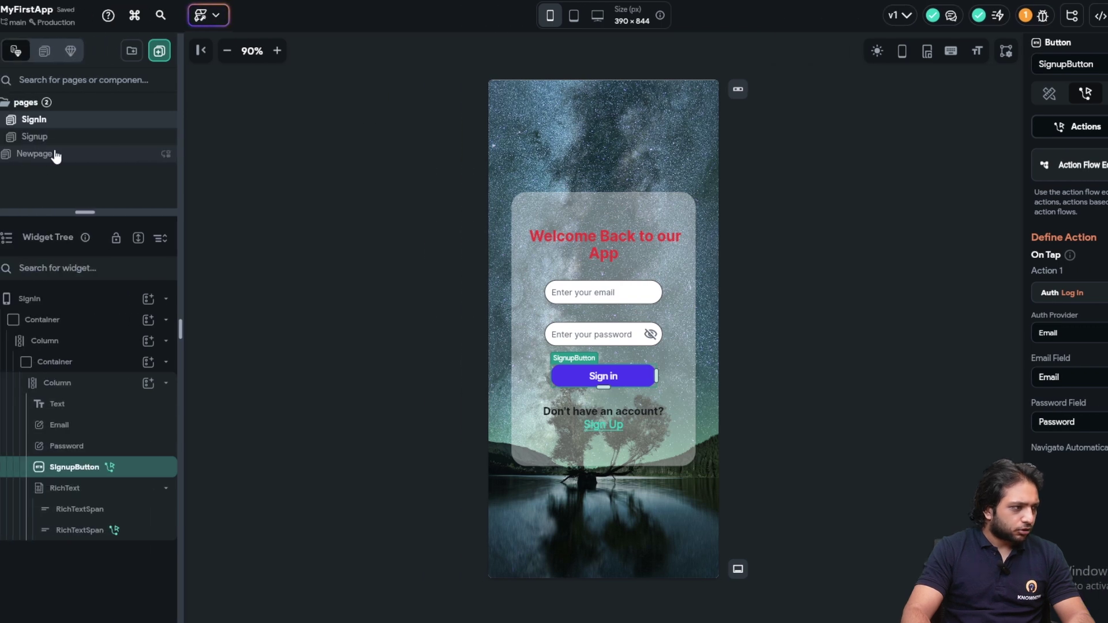
Open Newpage and select its empty Column
click(58, 153)
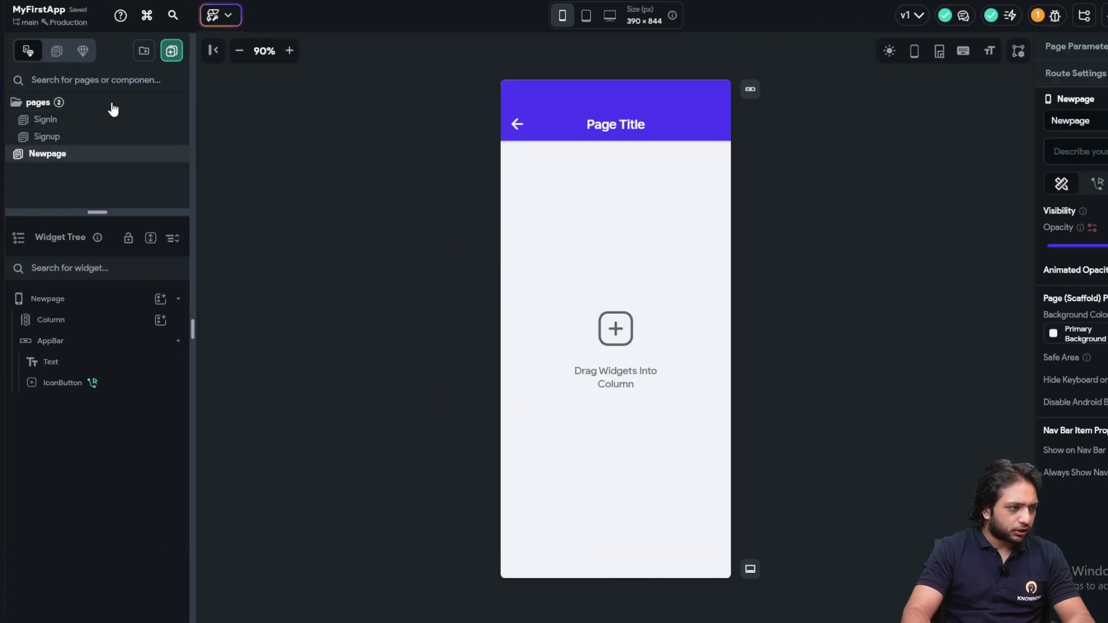
click(644, 280)
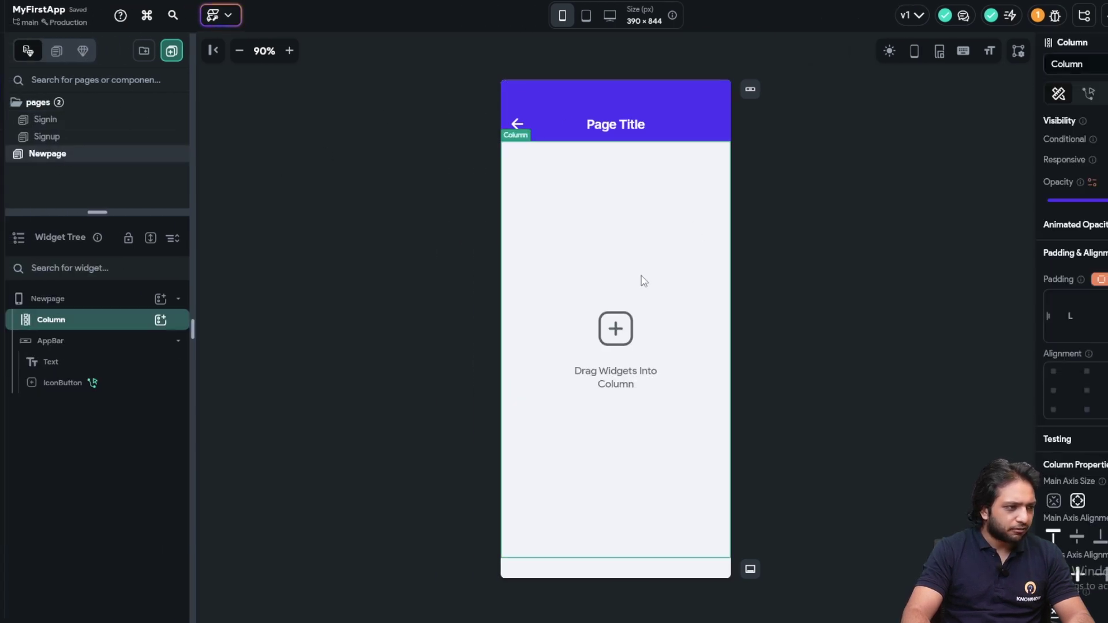
Add a Text widget to Newpage's Column and centre it horizontally
click(160, 320)
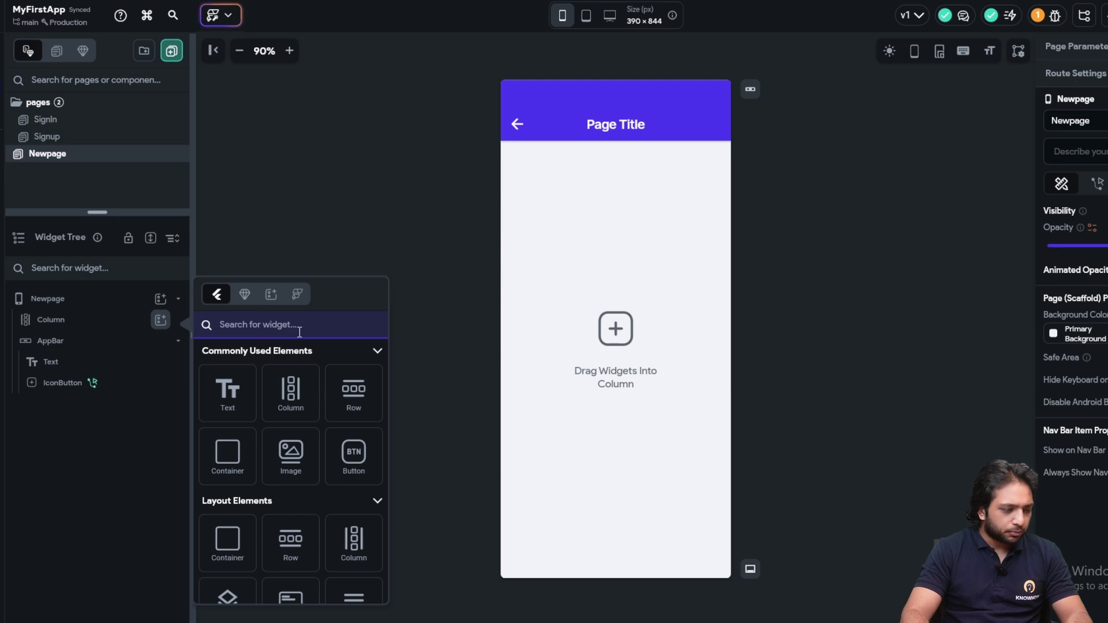
text(Text)
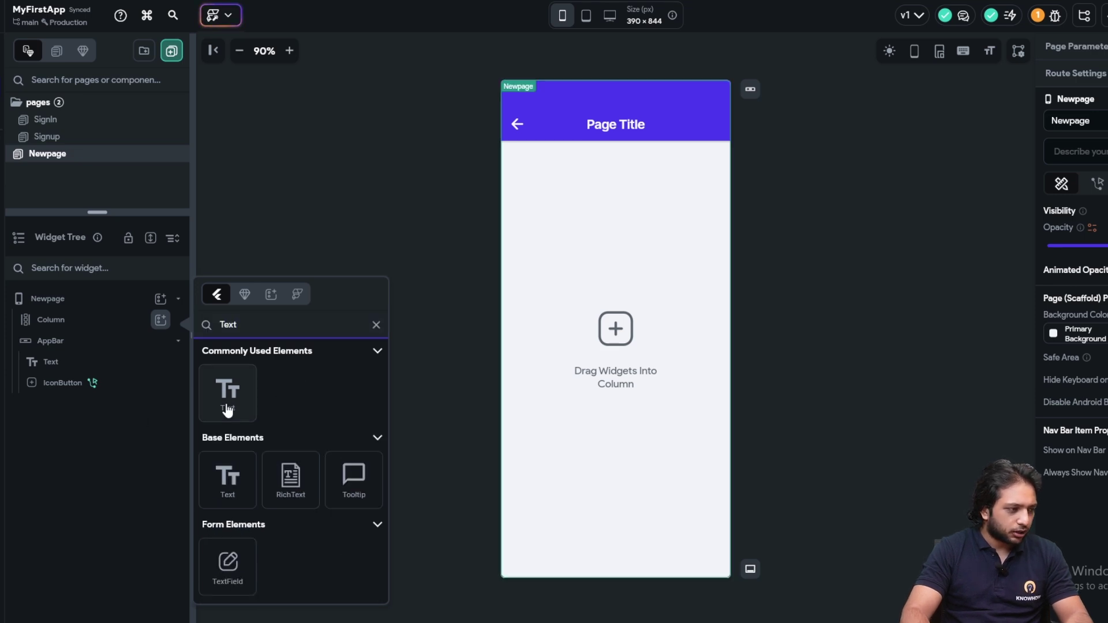
click(228, 404)
click(1087, 460)
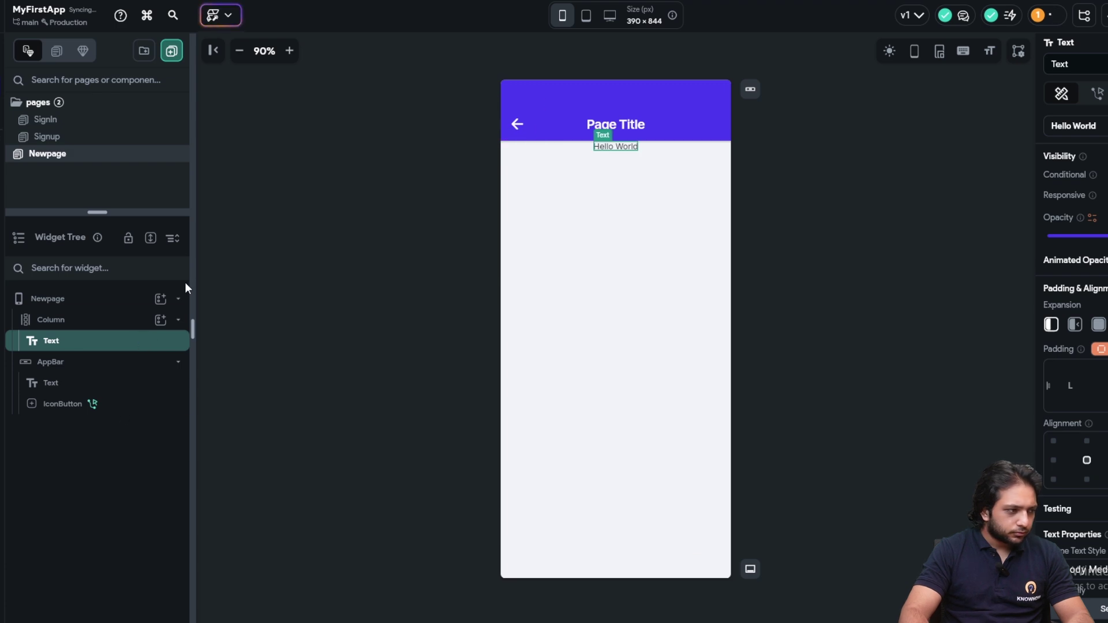
Set the Column's Main Axis Alignment to center so its contents sit vertically centred
click(124, 302)
click(96, 320)
scroll(1078, 349, down, 3)
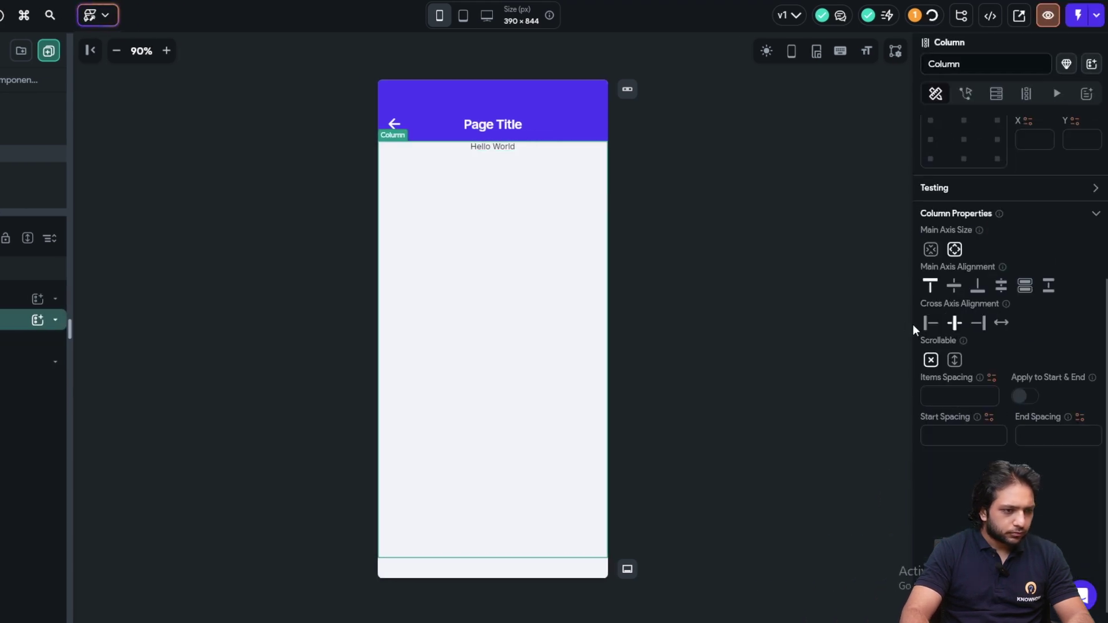
click(954, 286)
scroll(978, 251, up, 3)
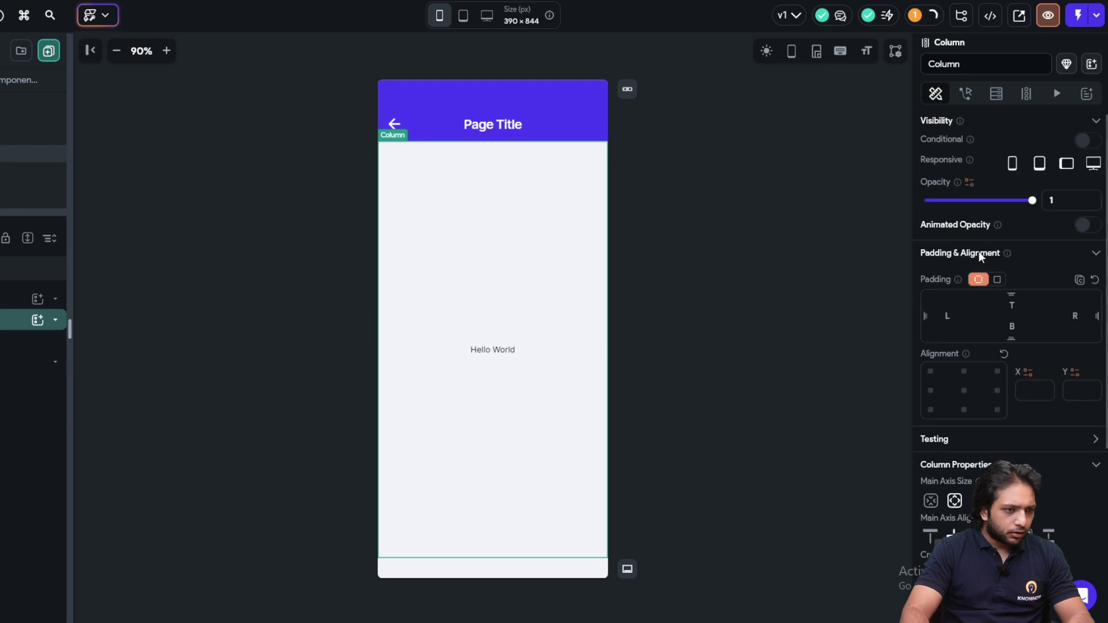
Bind the text to the variable Authenticated User > Email
click(500, 350)
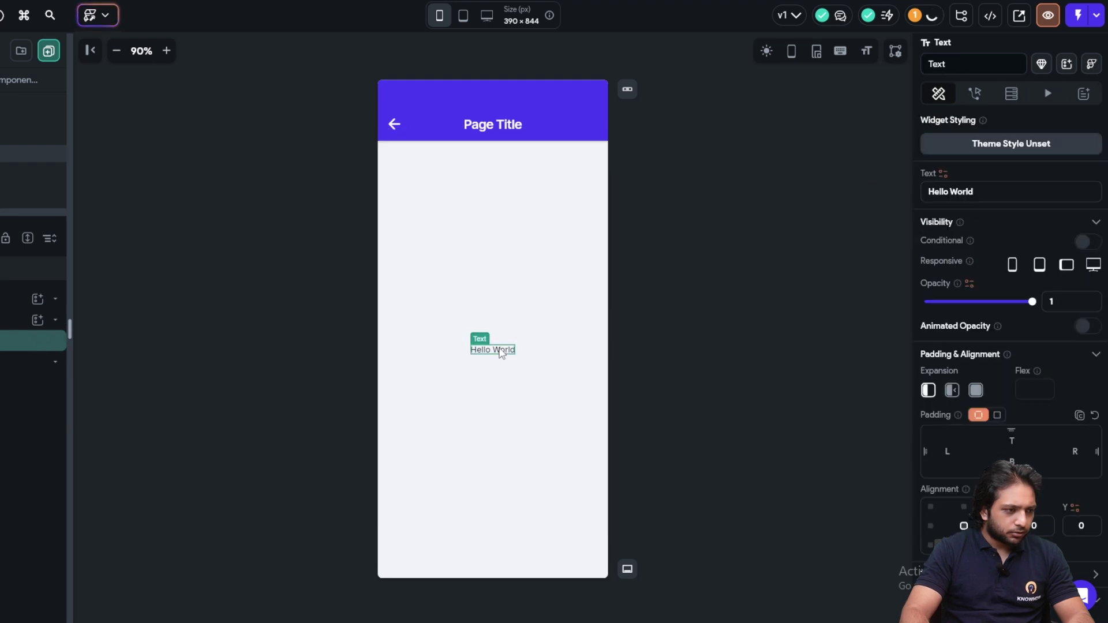
click(943, 173)
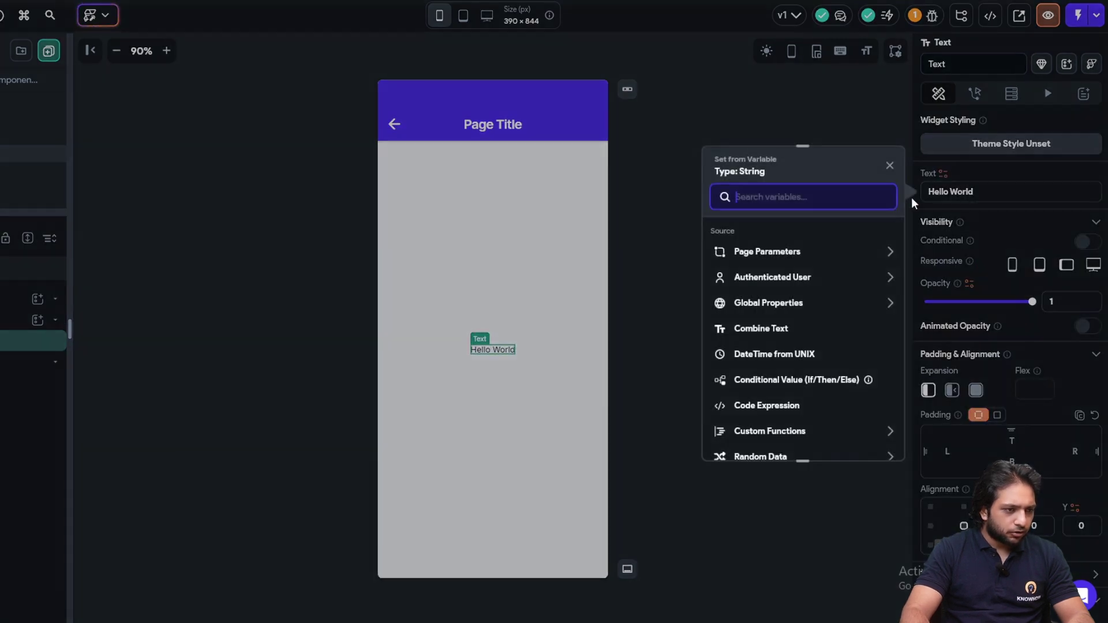
click(793, 281)
click(734, 321)
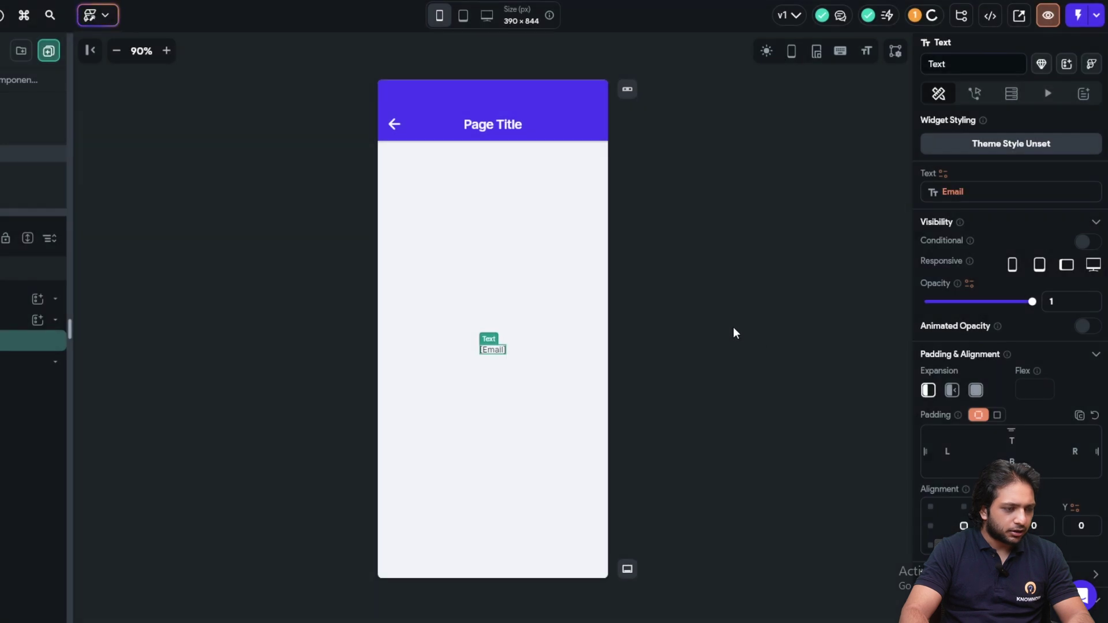
click(816, 305)
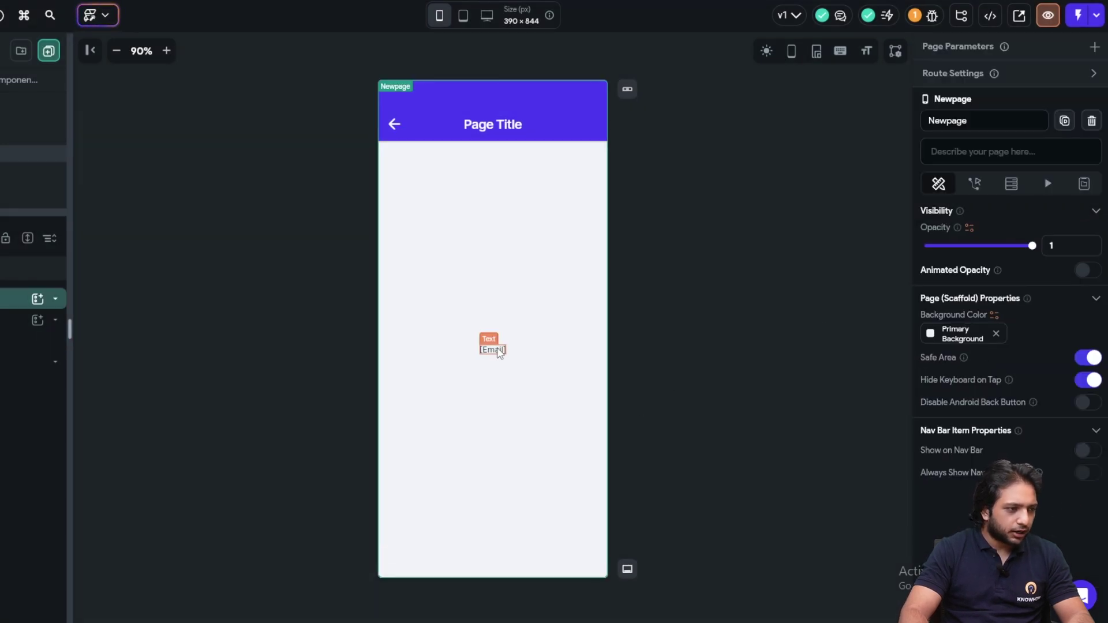
click(653, 268)
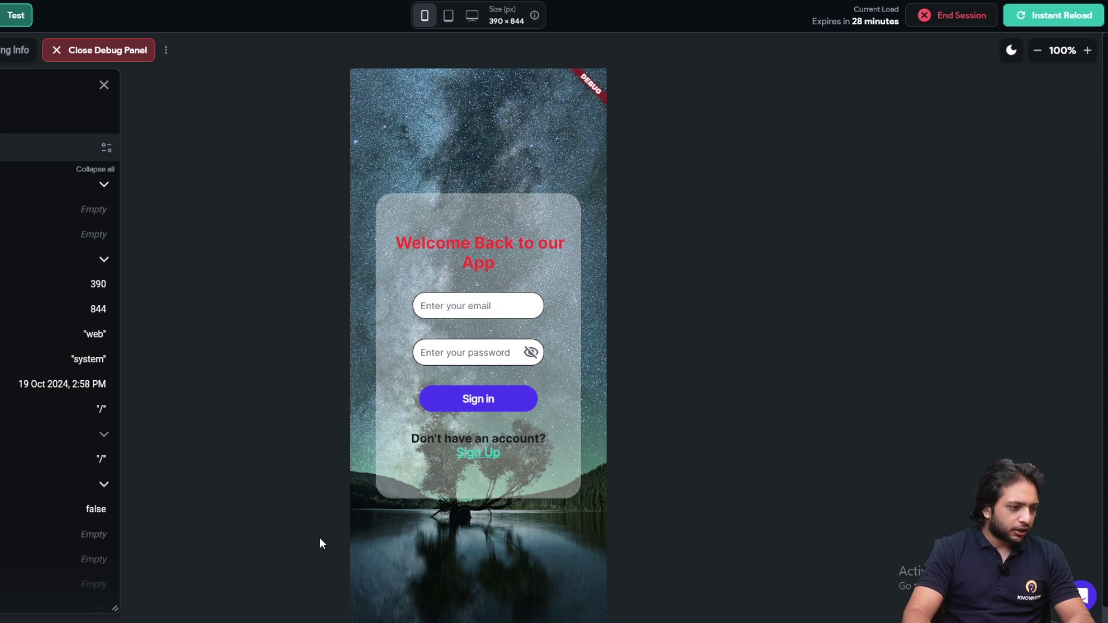
In the test app, enter the user's email and a six-character password, and attempt Sign in twice
click(522, 306)
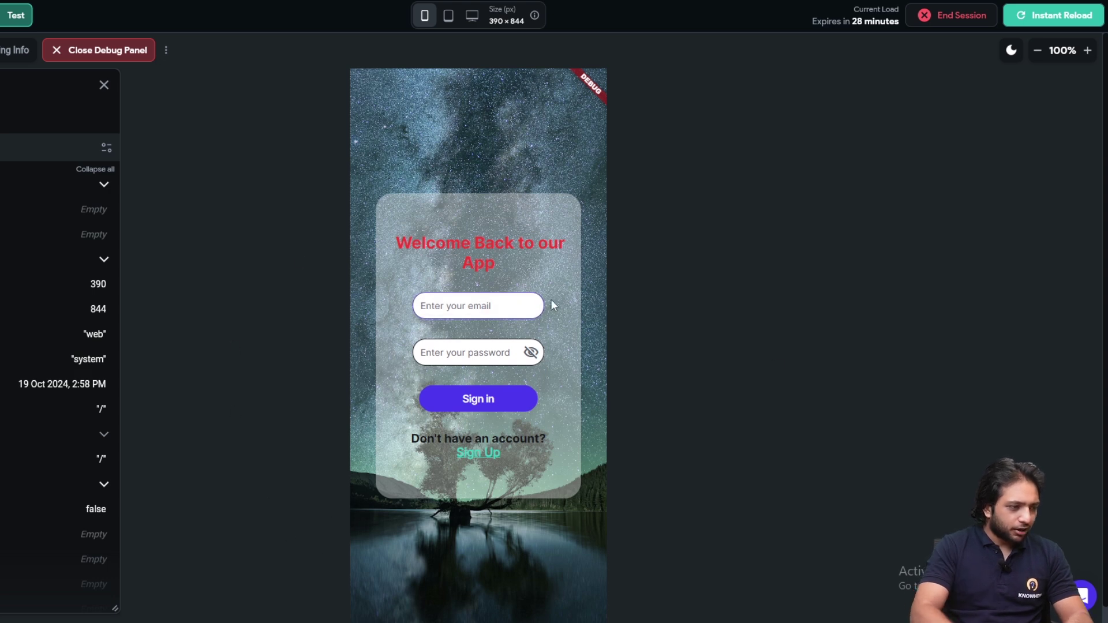
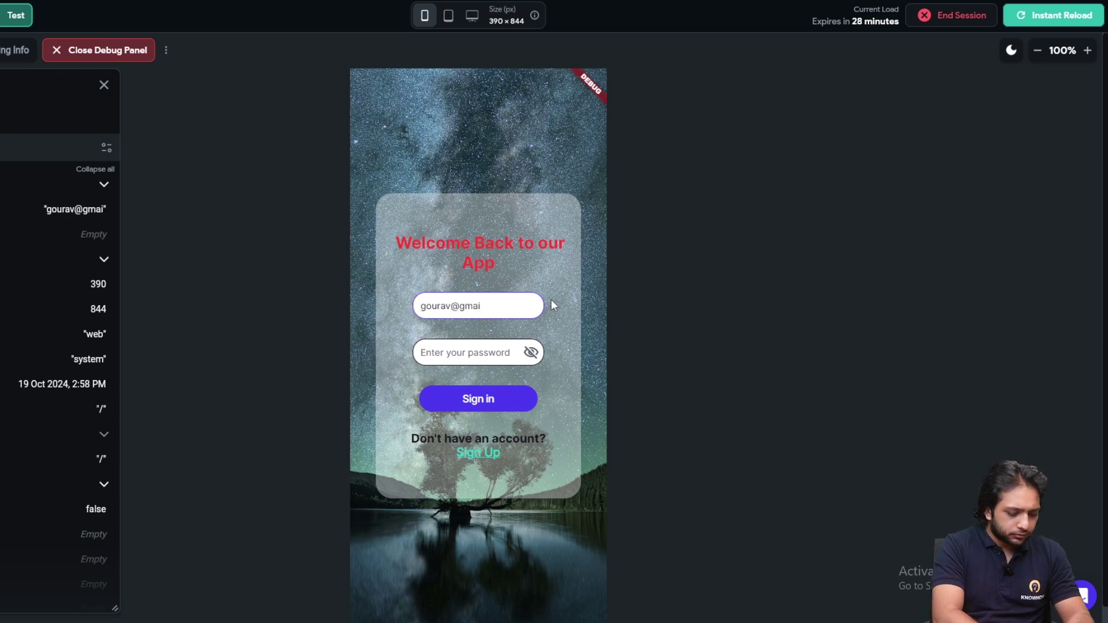
click(456, 349)
text(13)
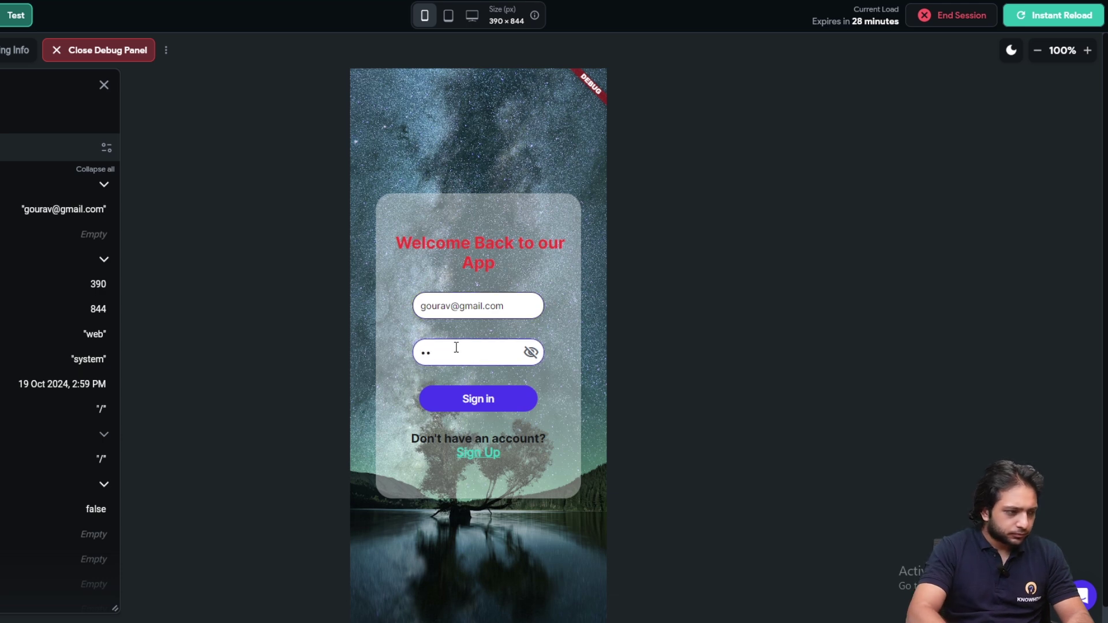
key(BackSpace)
text(23456)
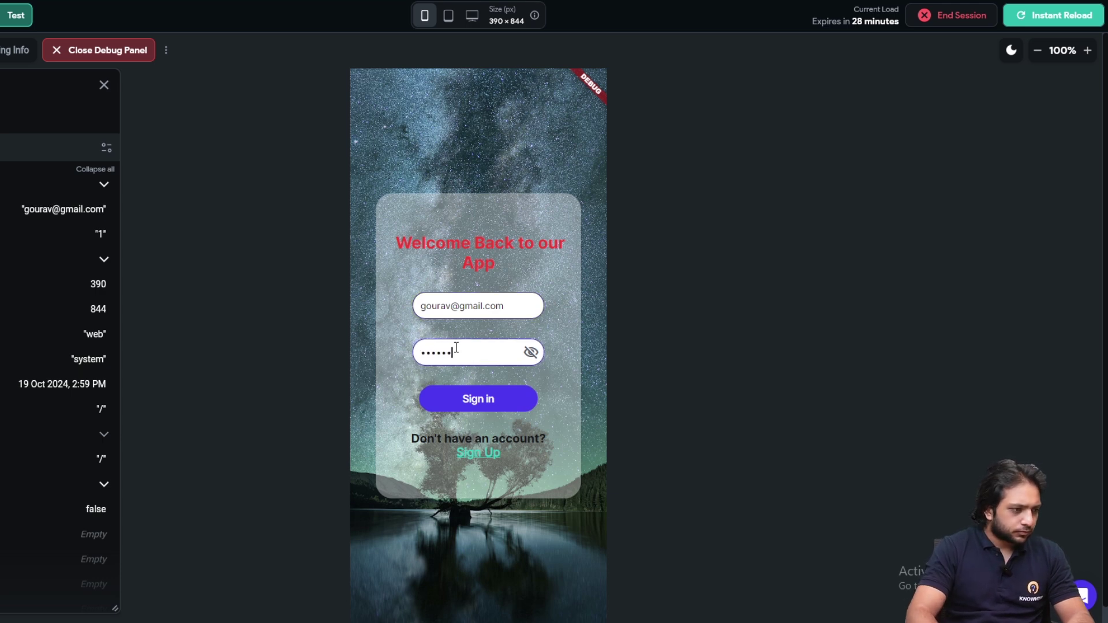
scroll(535, 394, down, 1)
click(482, 386)
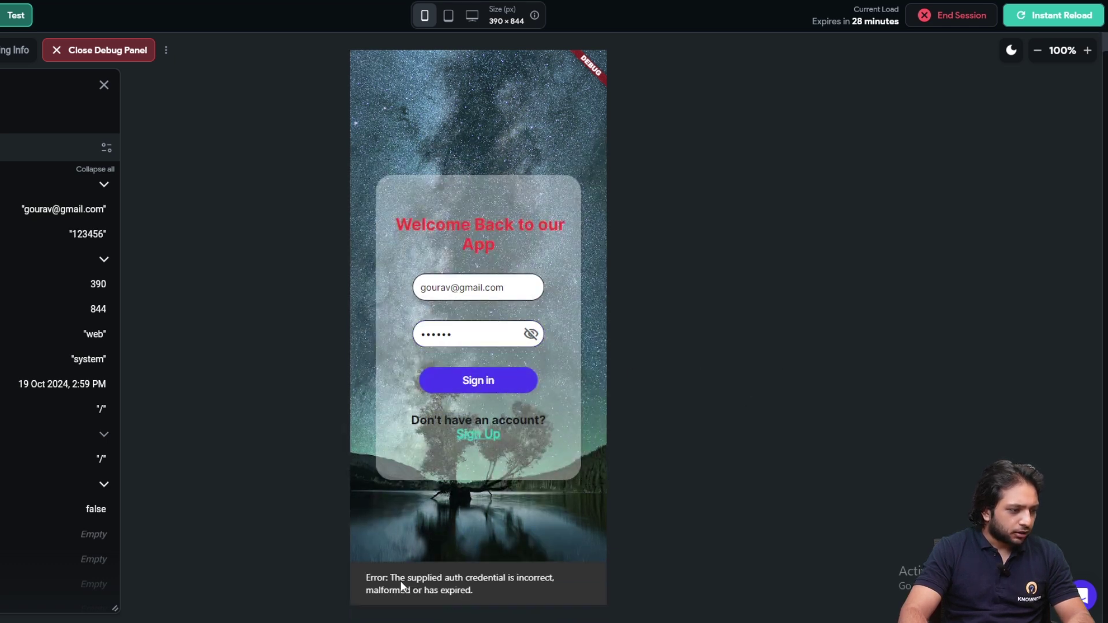
click(452, 388)
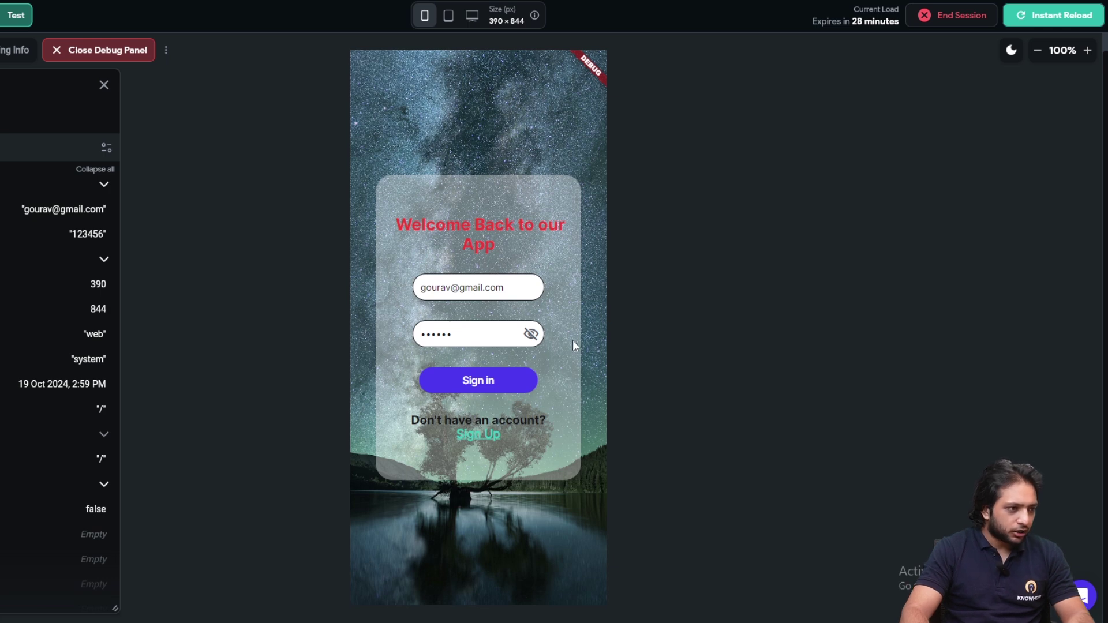
On the sign-up page, enter the user's email and a six-character password
click(477, 442)
click(442, 260)
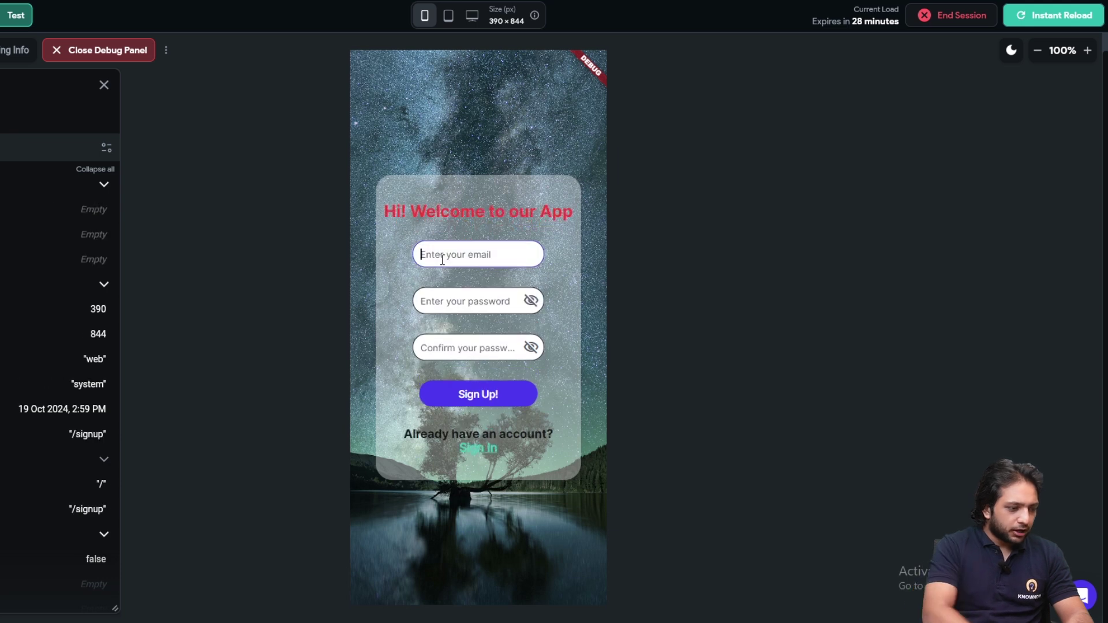
key(Tab)
text(123)
click(530, 300)
text(456)
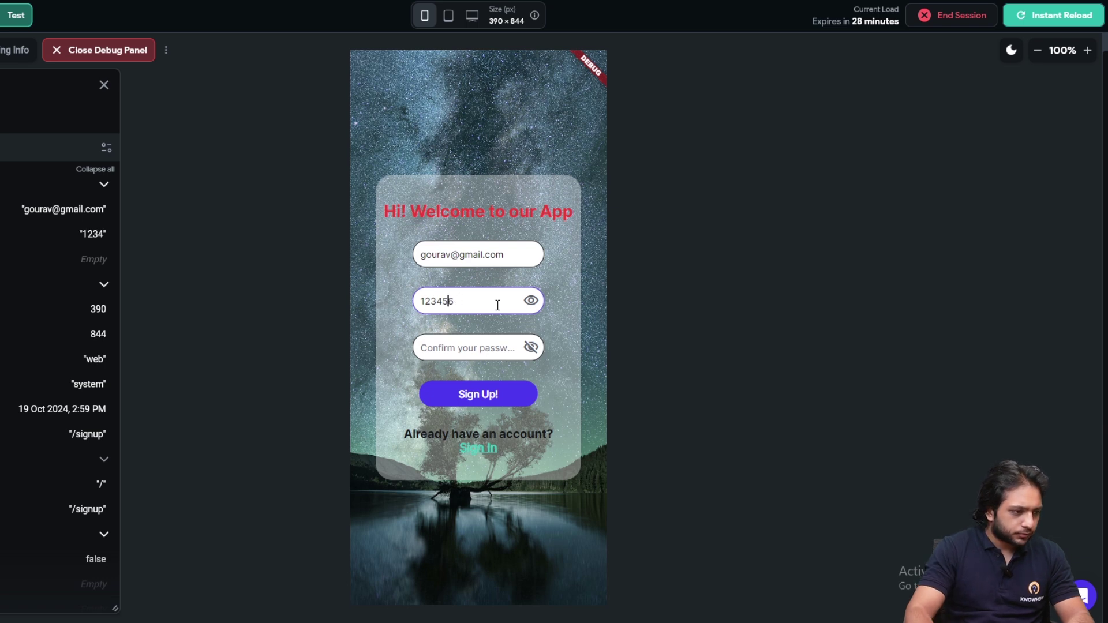
click(530, 300)
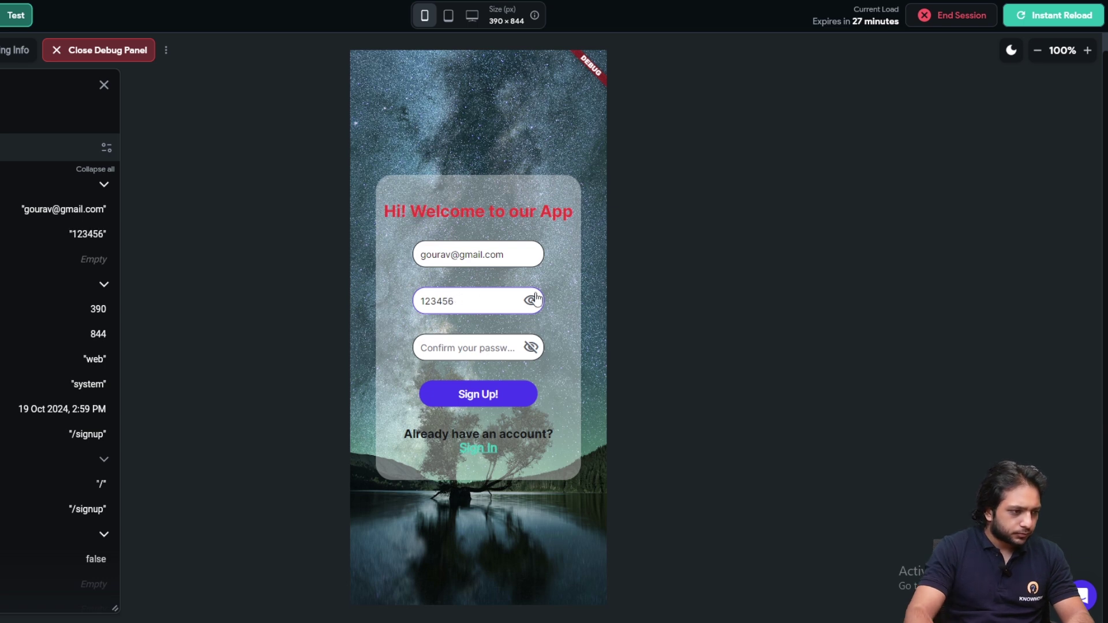
Fill in the confirm password field and submit the form with Sign Up!
click(453, 348)
text(12)
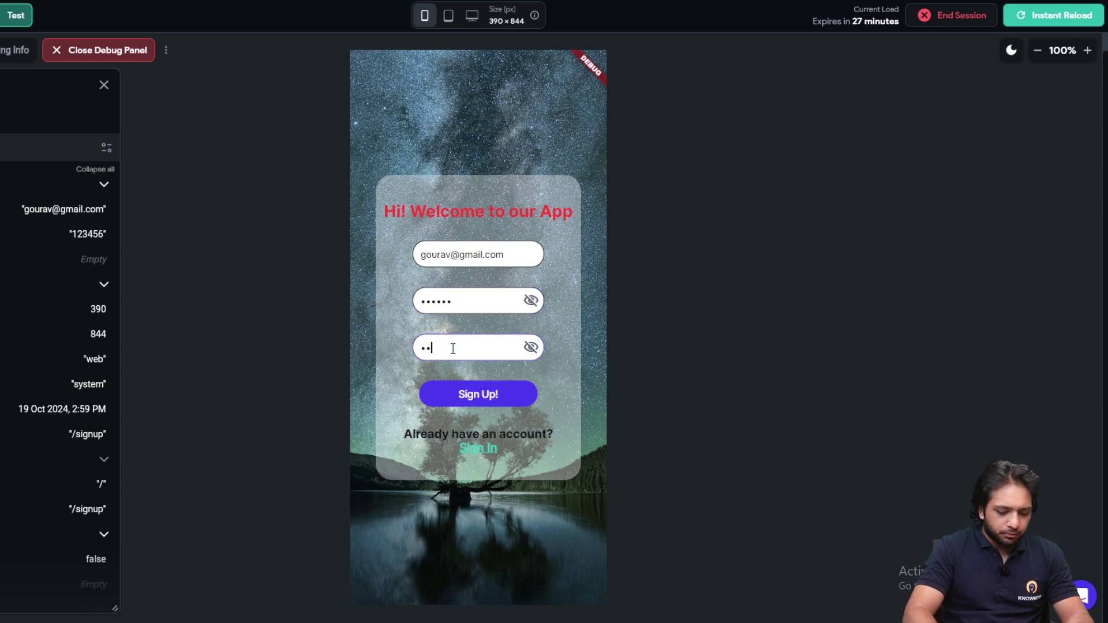
click(488, 400)
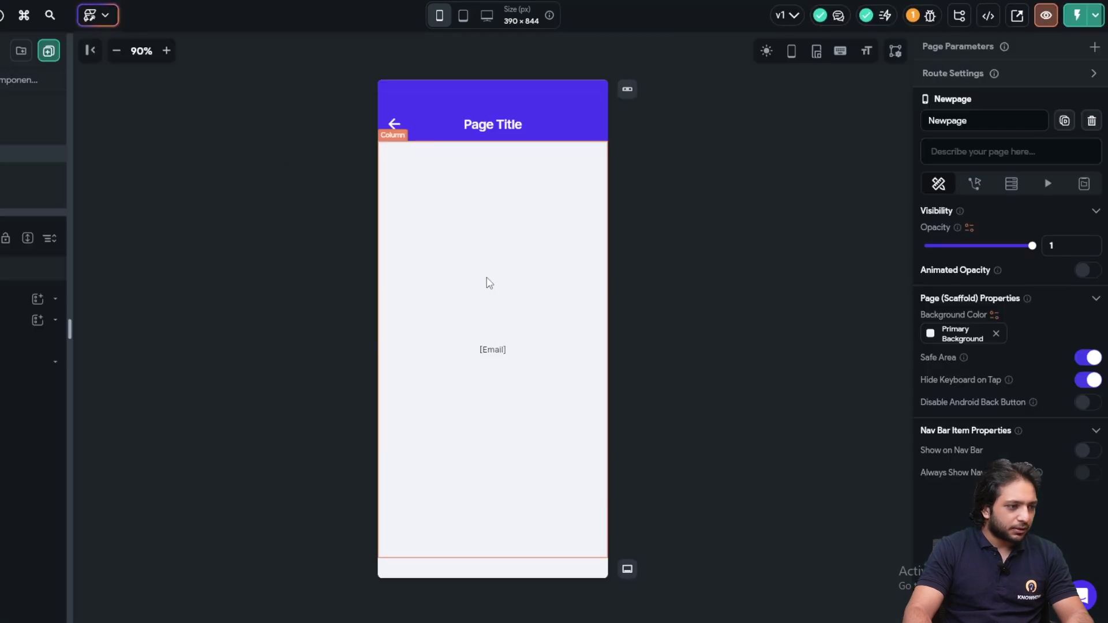
Add a Button to Newpage's Column, naming it Logout
click(487, 282)
click(89, 319)
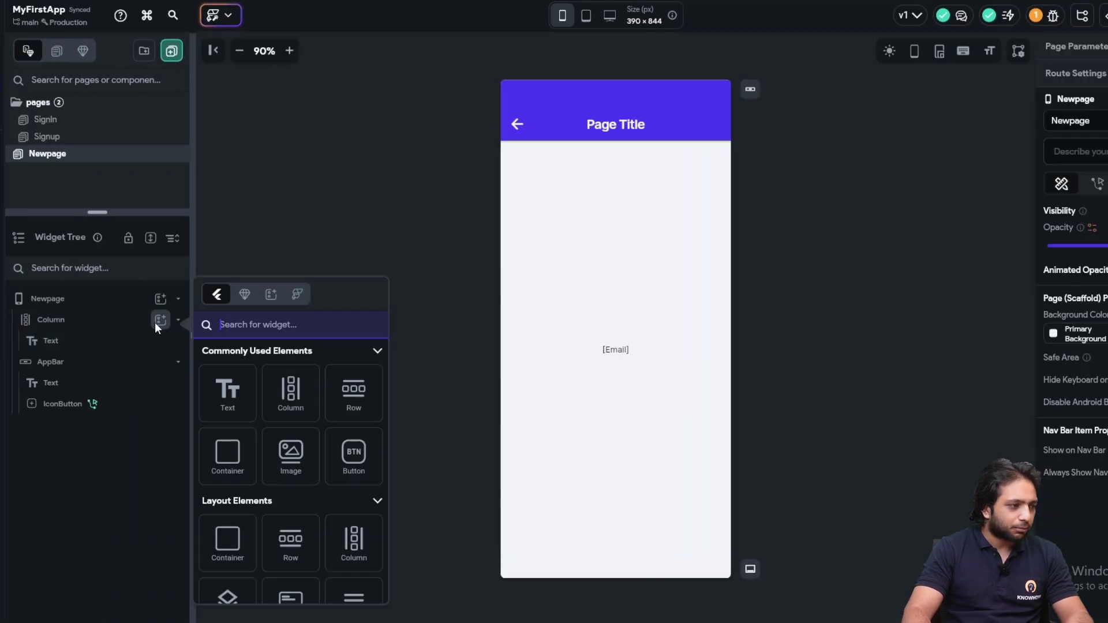
click(341, 460)
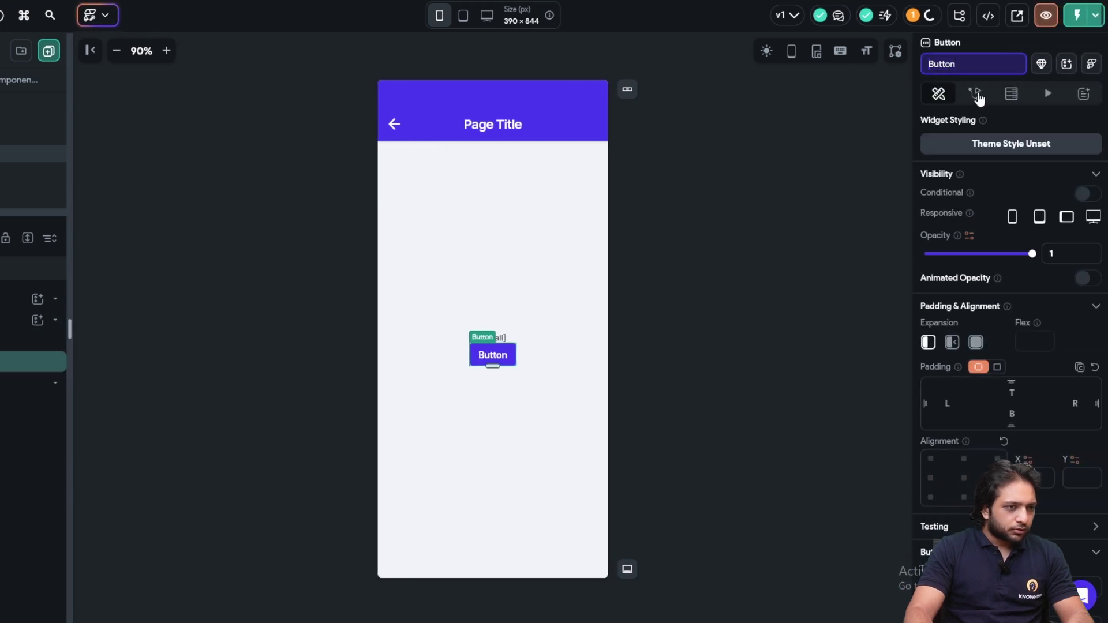
text(Logout)
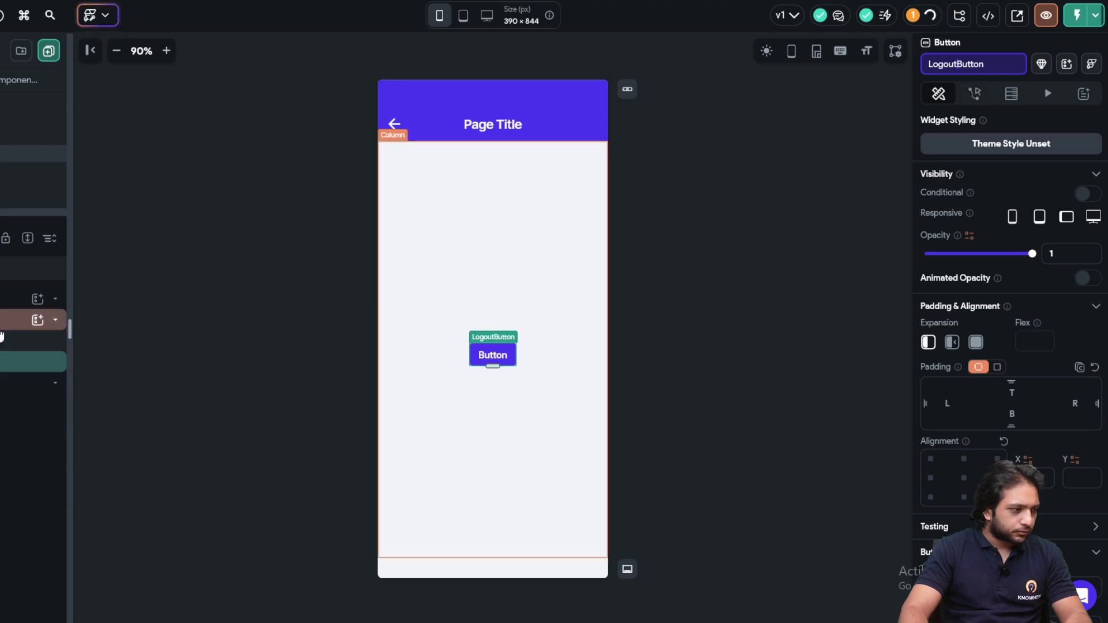
Set the Column's Items Spacing to 30
click(609, 344)
scroll(970, 322, down, 5)
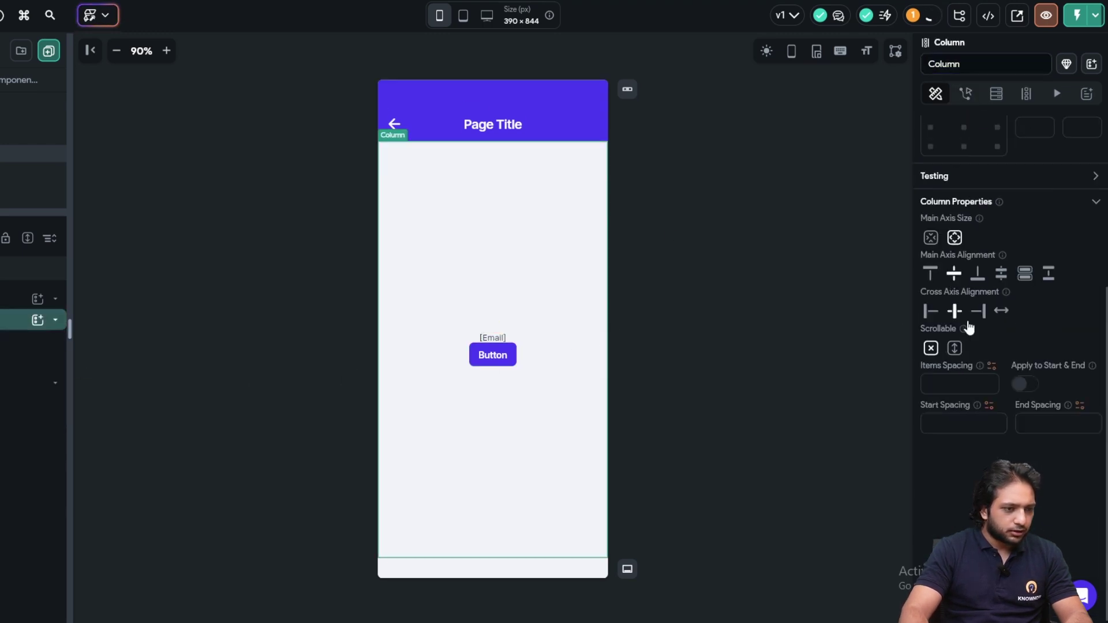
click(965, 378)
text(30)
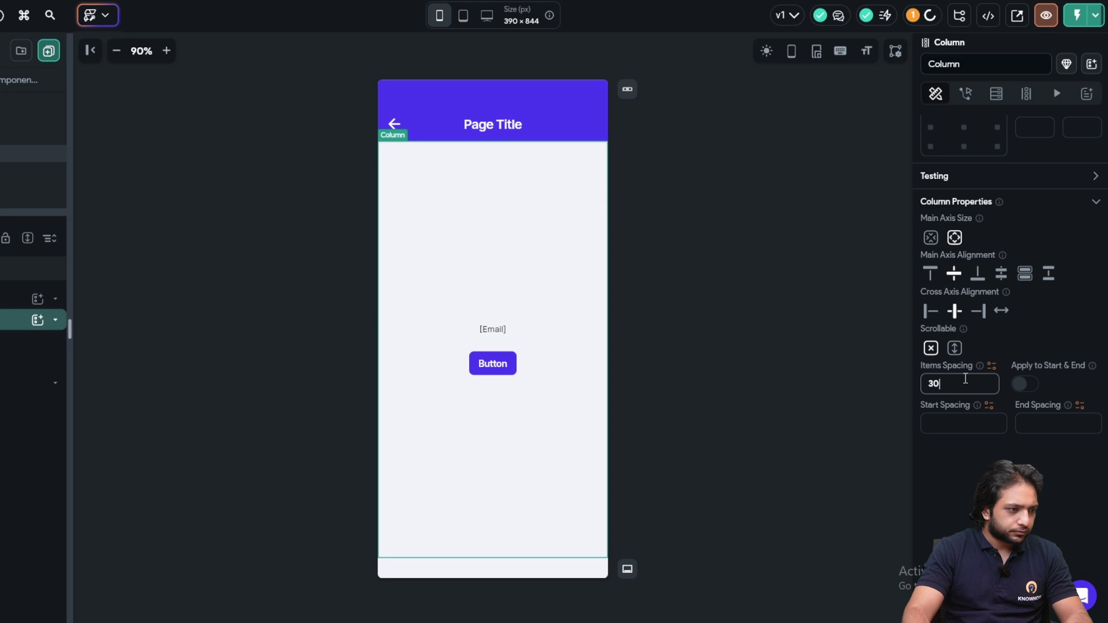
Change the button's label text to Logout
click(487, 370)
double_click(946, 324)
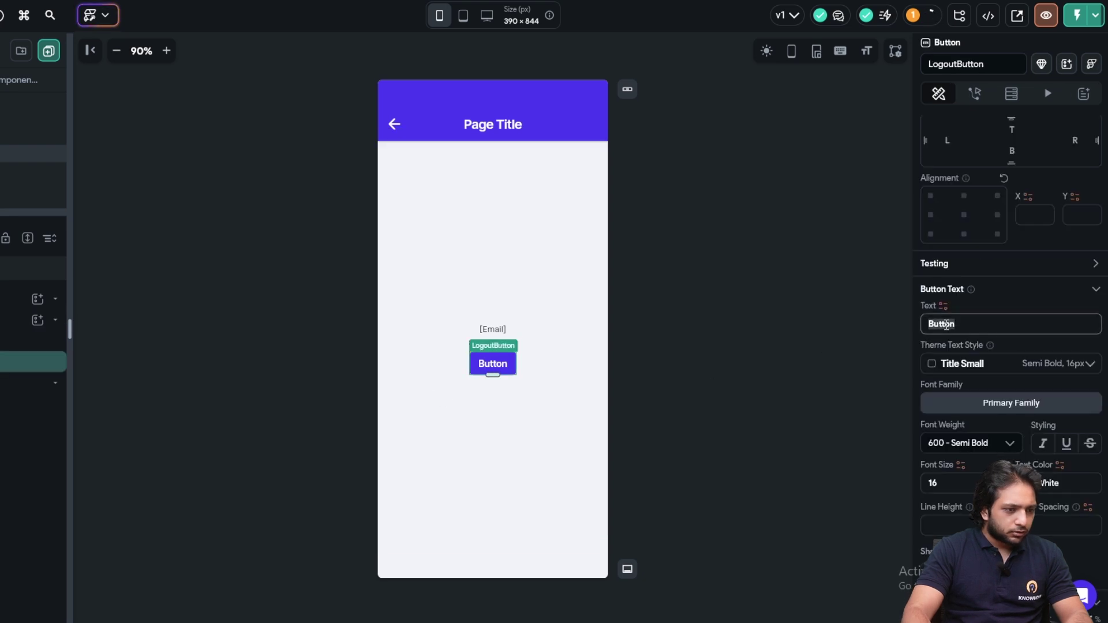
text(Logoyu)
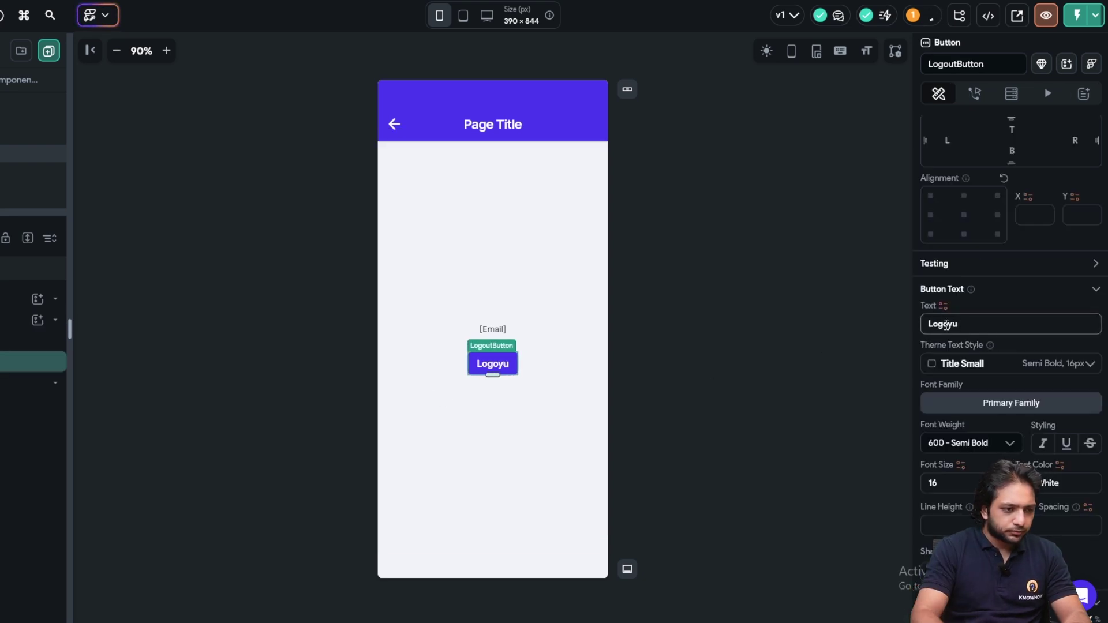
click(946, 325)
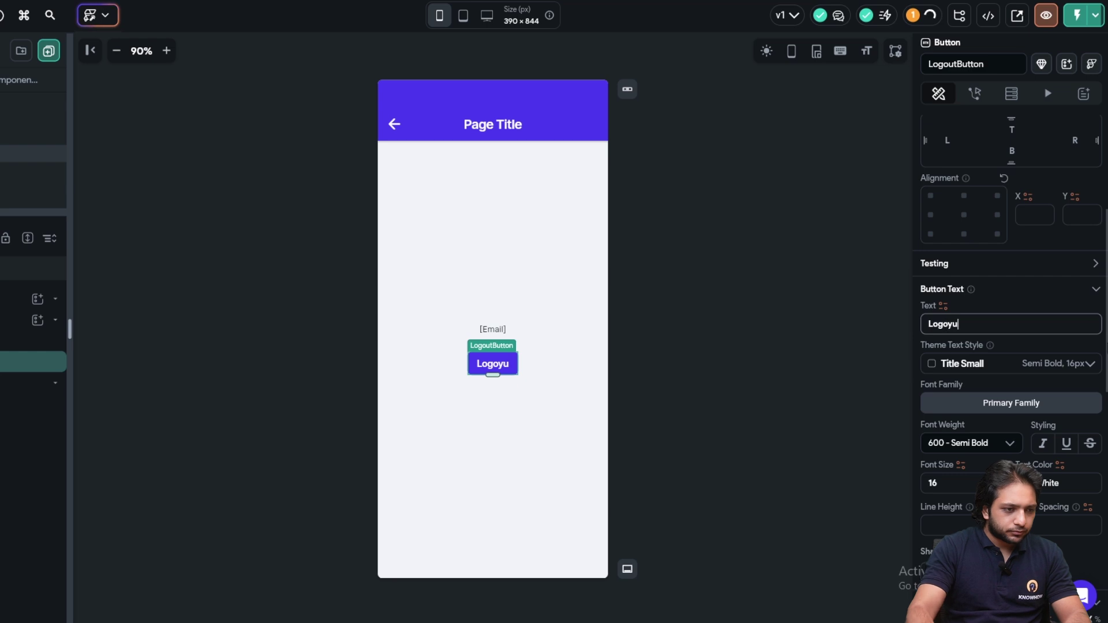
key(Delete)
text(=)
key(BackSpace)
key(End)
text(t)
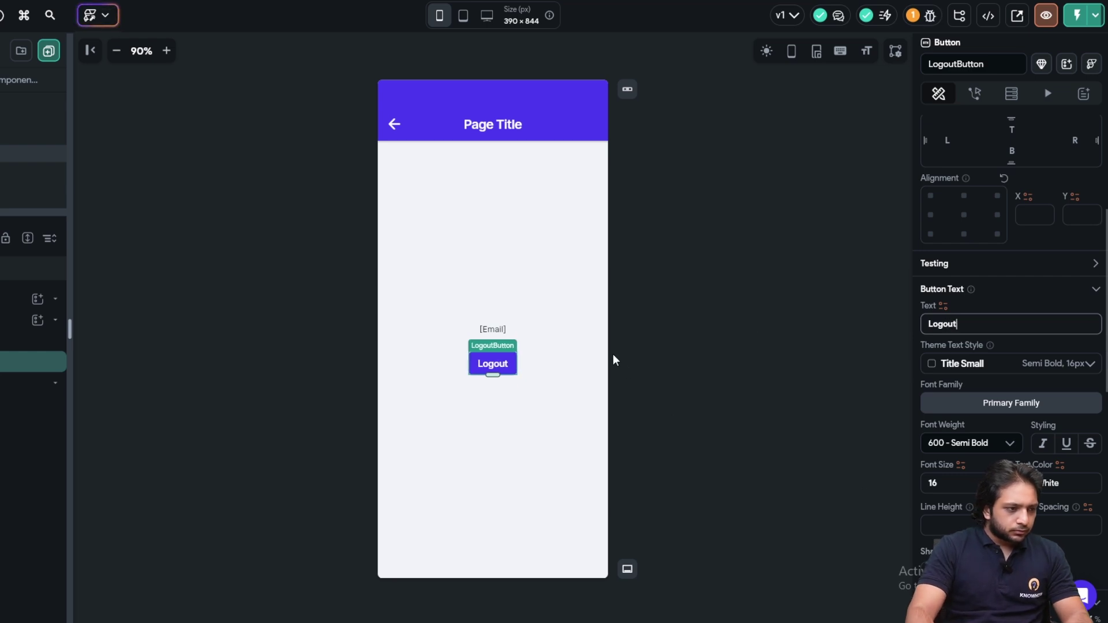
Give the button an On Tap action running Auth > Log Out
click(981, 93)
click(1070, 166)
click(456, 241)
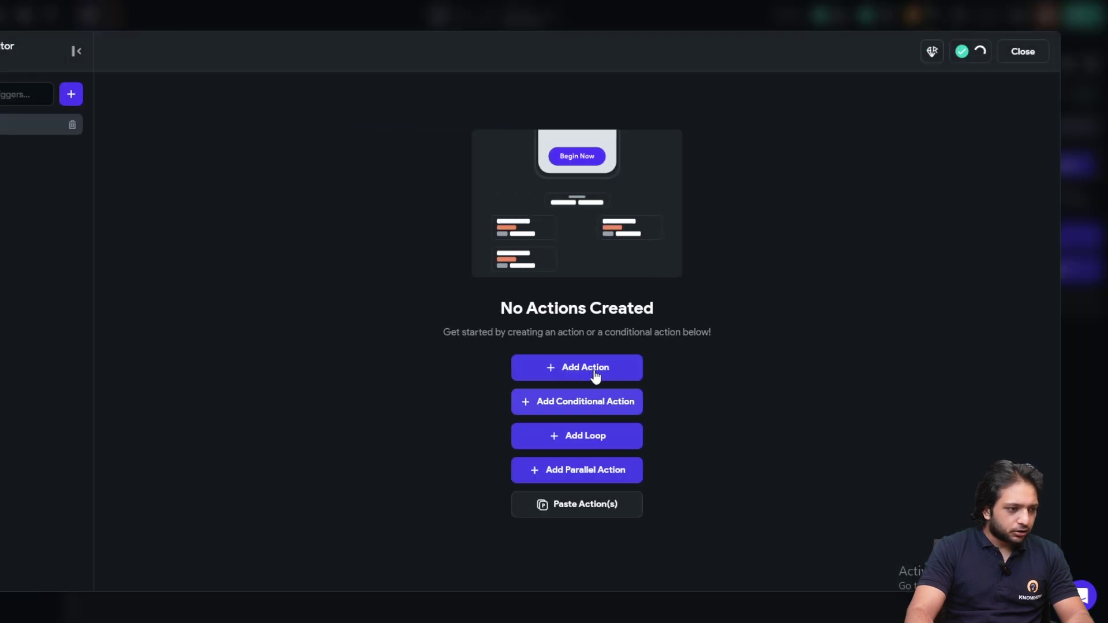
click(596, 375)
click(906, 185)
text(Lo)
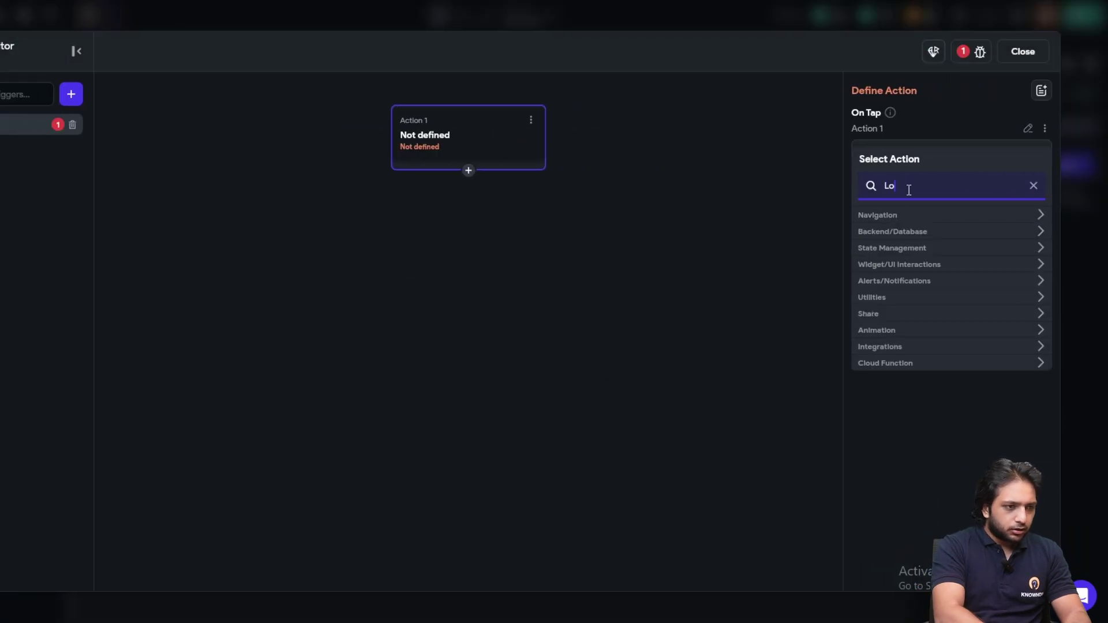
text(gou)
click(924, 258)
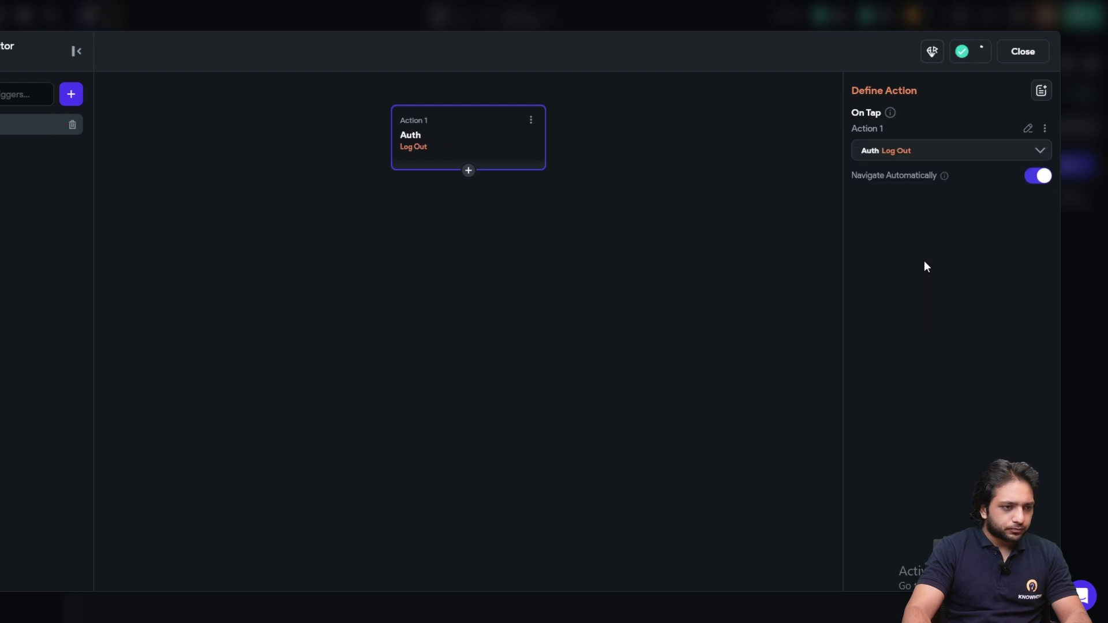
click(1016, 51)
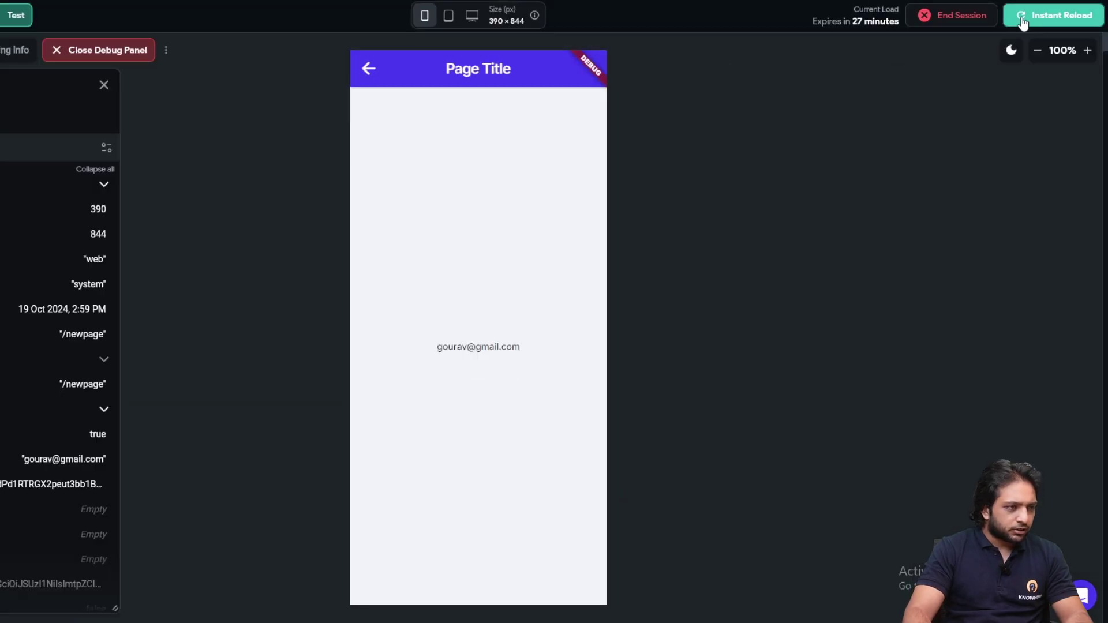
Instant-reload the test app and tap Logout to return to the sign-in page
click(1022, 22)
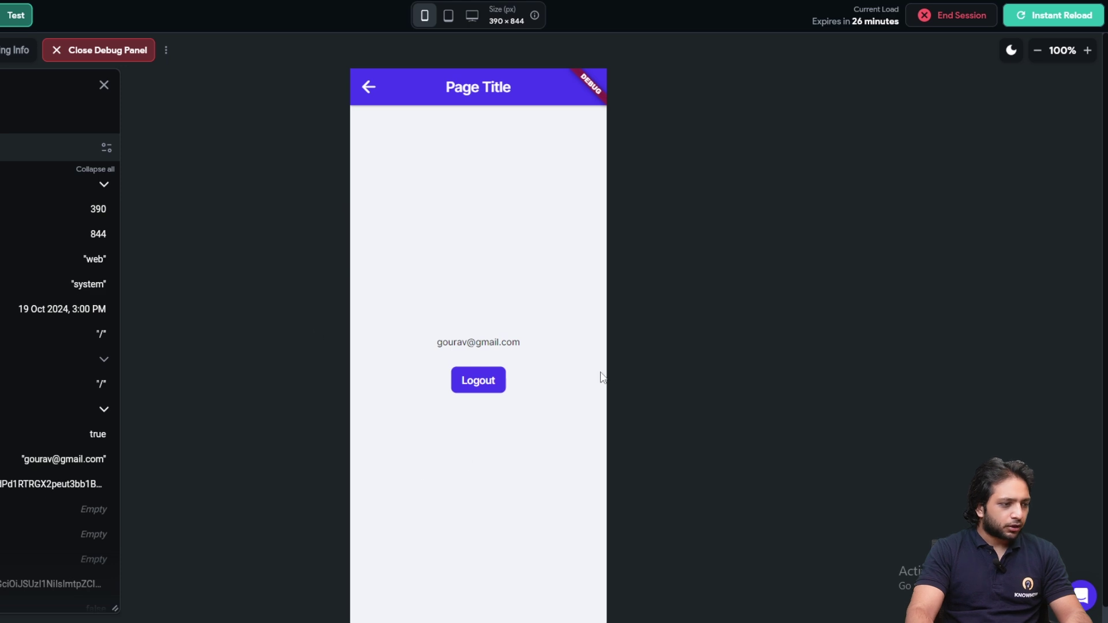
scroll(693, 358, down, 1)
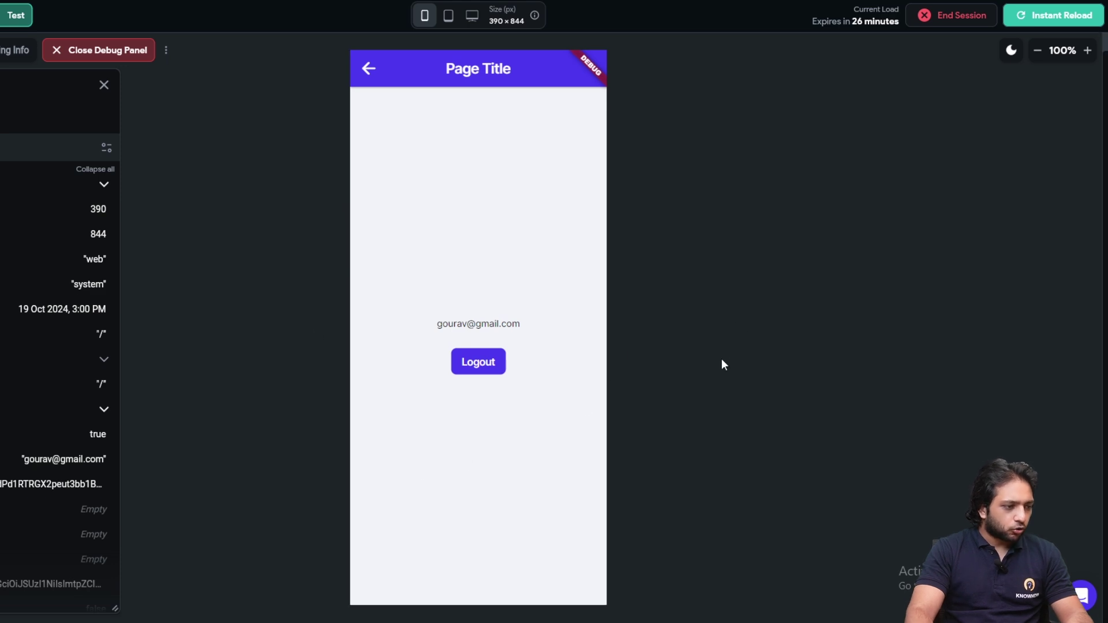
click(489, 373)
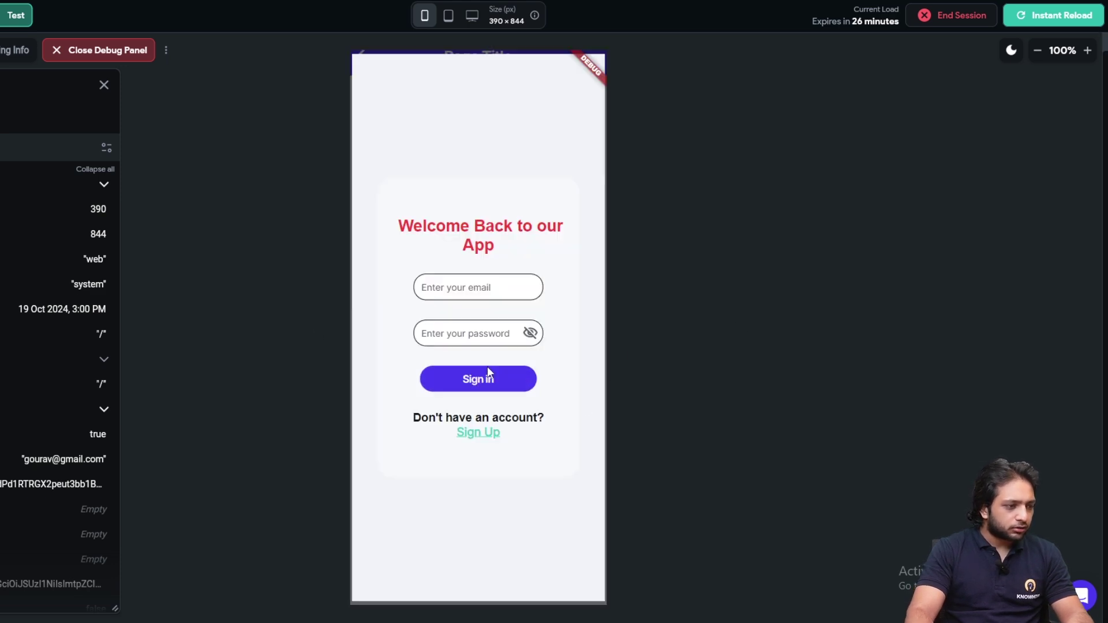
Sign back in with the user's email and six-character password
click(465, 287)
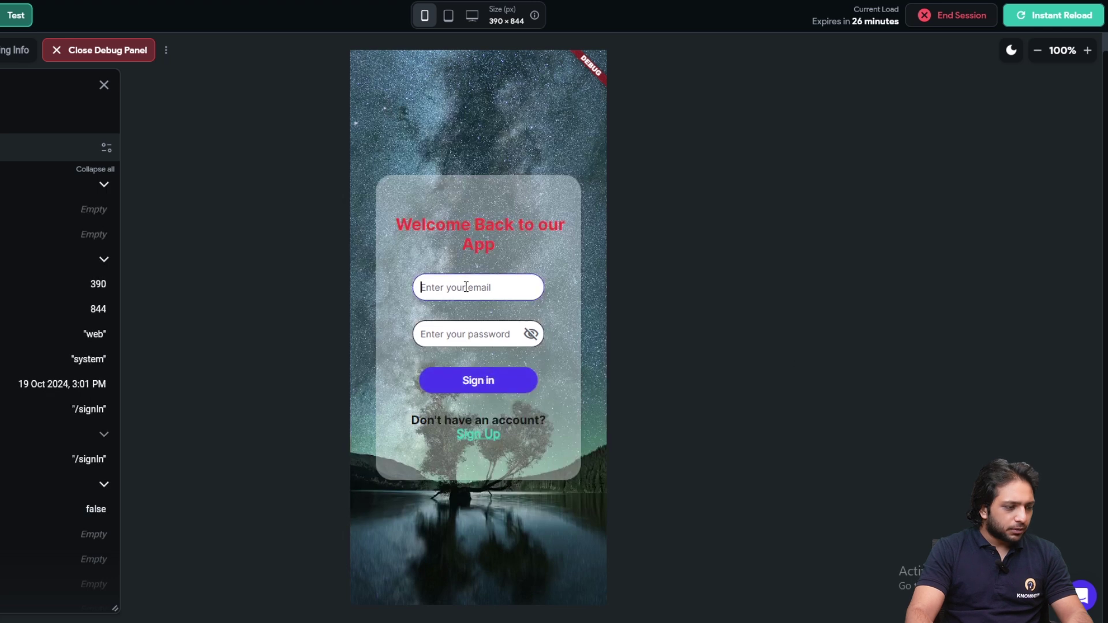
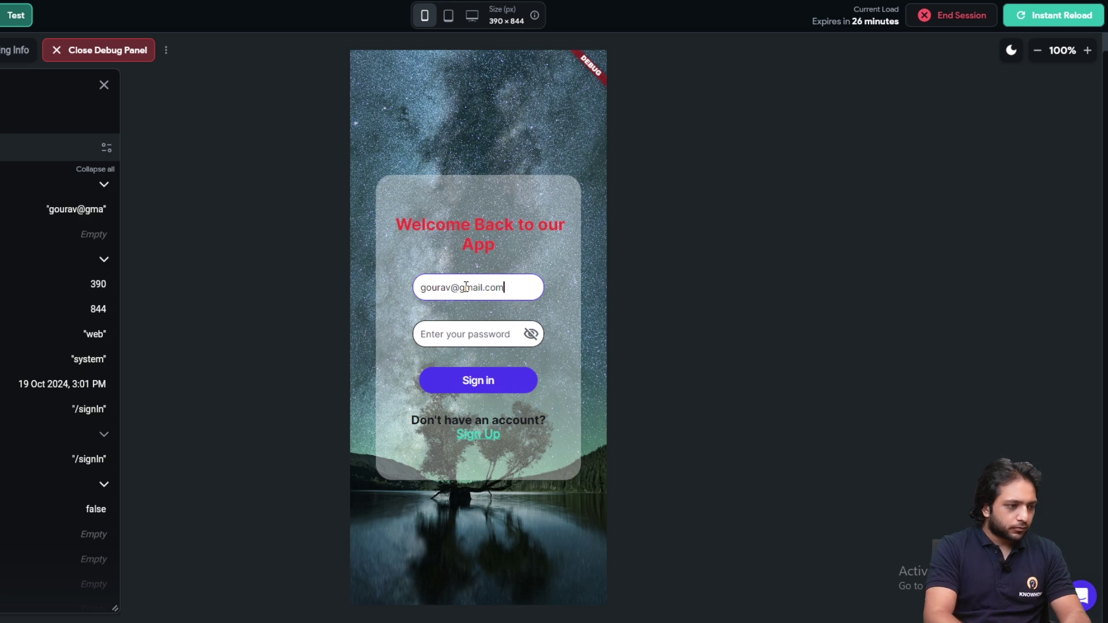
click(461, 339)
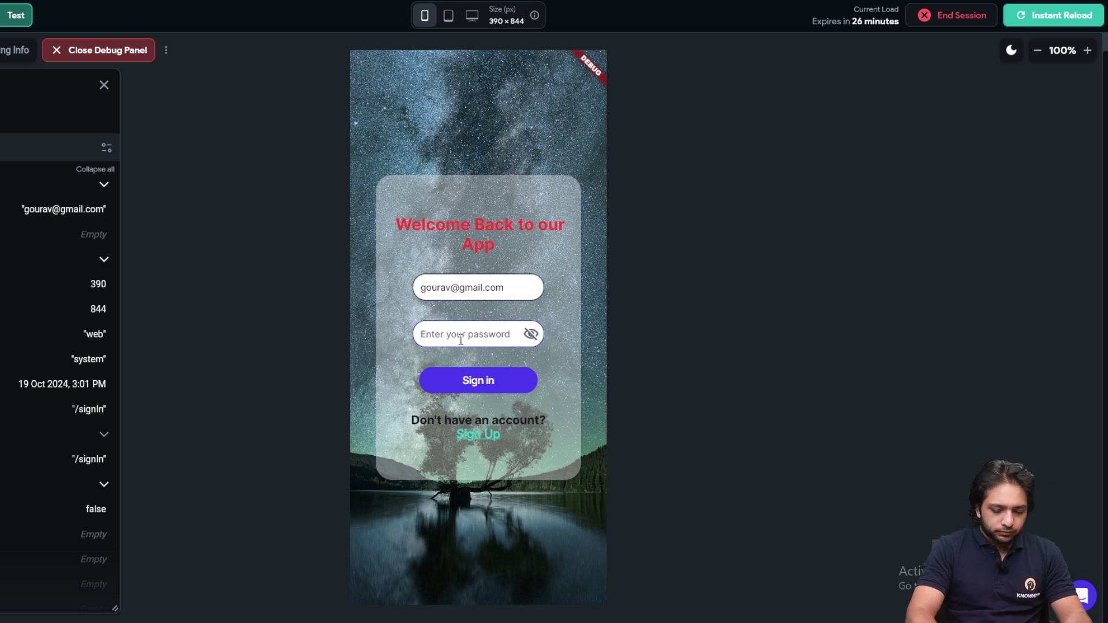
text(12)
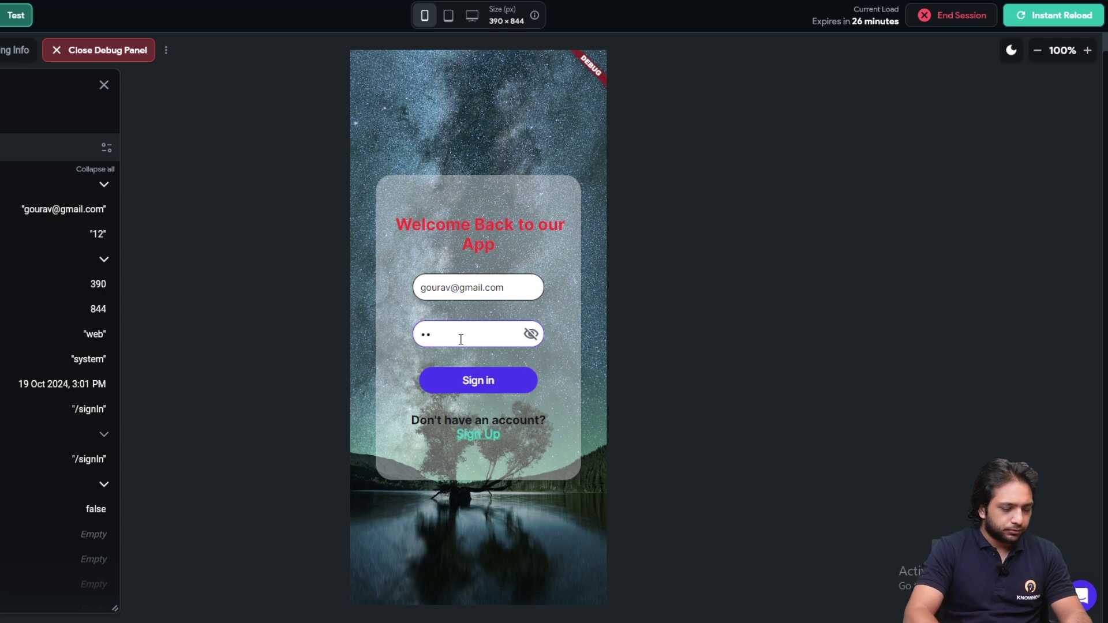
text(3456)
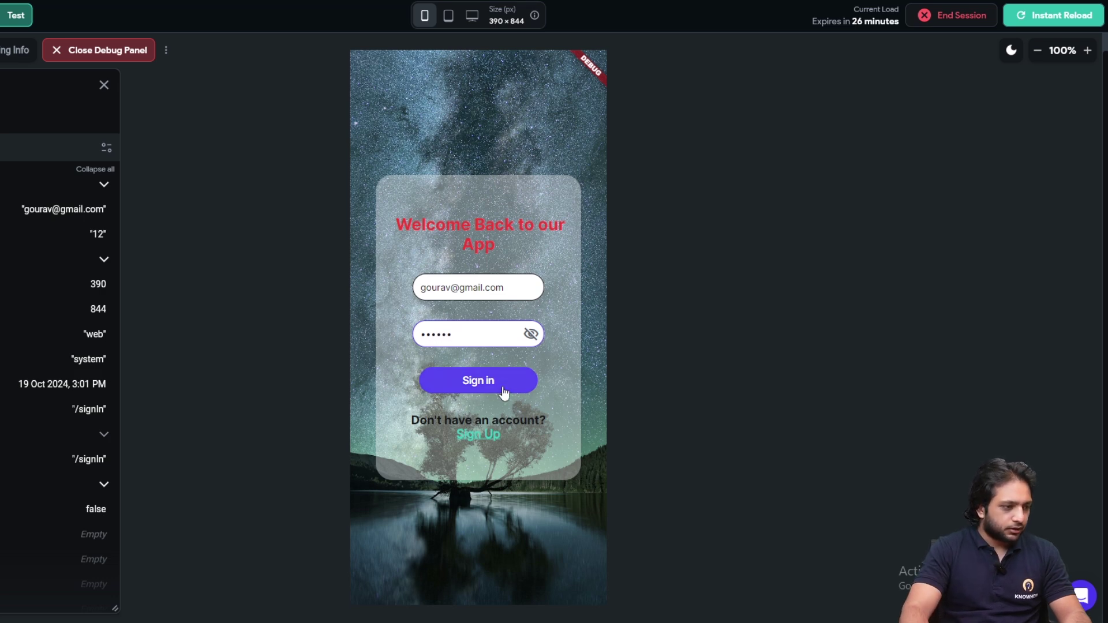
click(504, 392)
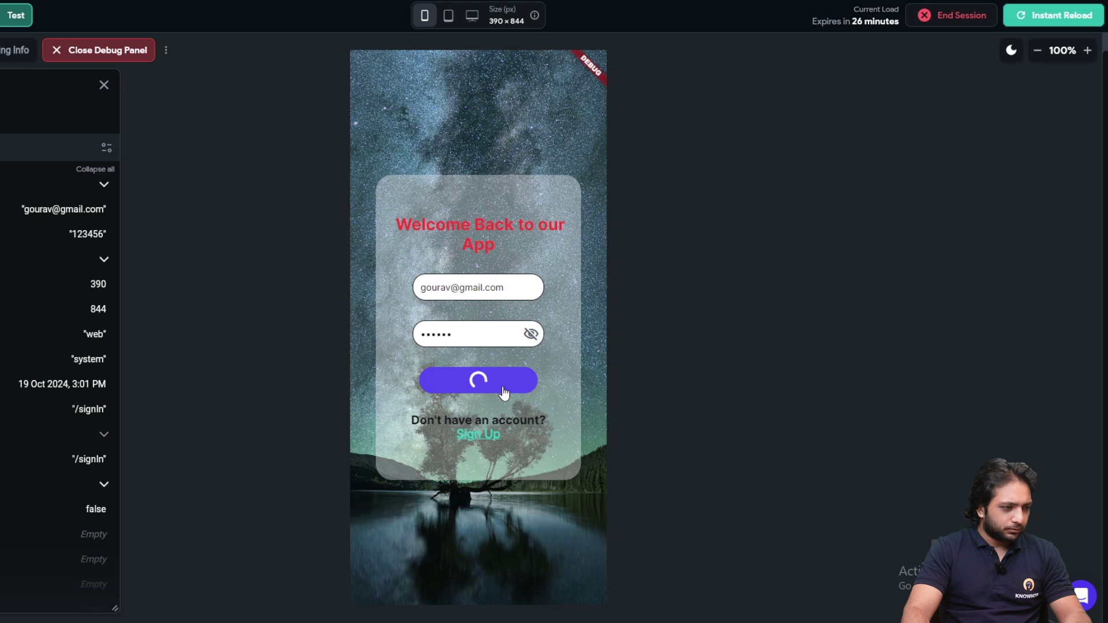